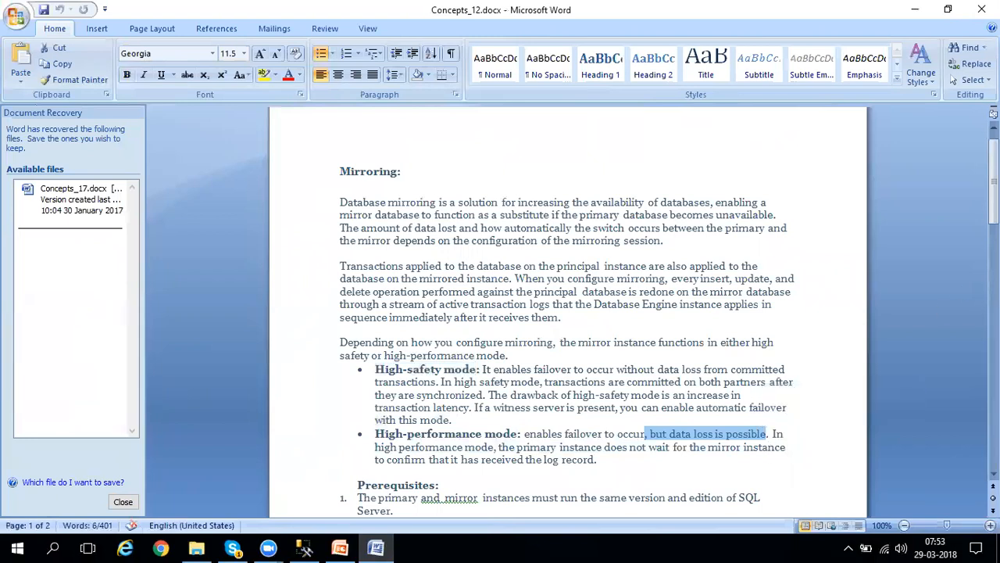
Highlight the High-safety mode term and the first prerequisite on matching SQL Server version and edition for both instances.
{"action": "left_click_drag", "start_coordinate": [374, 364], "coordinate": [475, 368]}
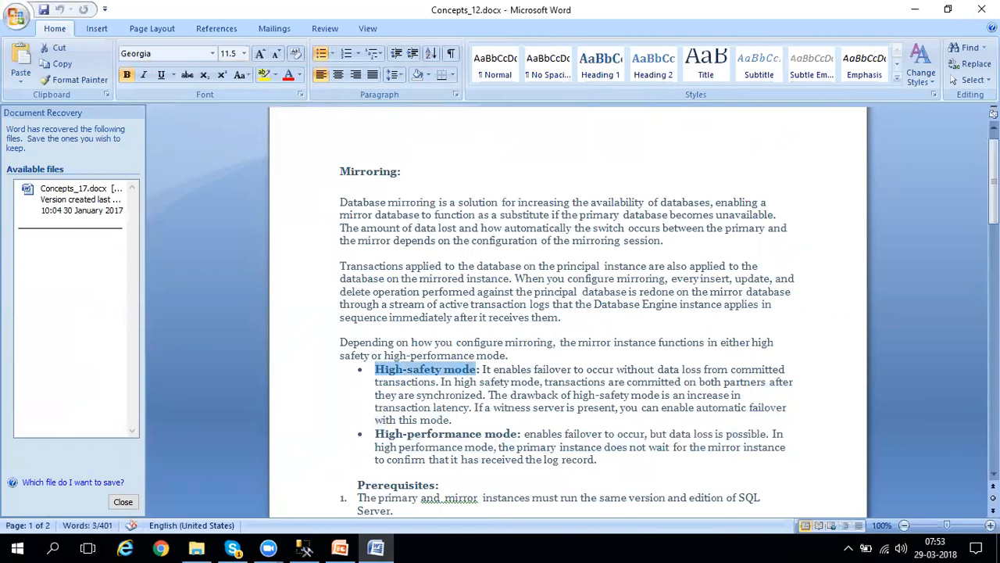
{"action": "left_click_drag", "start_coordinate": [993, 179], "coordinate": [994, 226]}
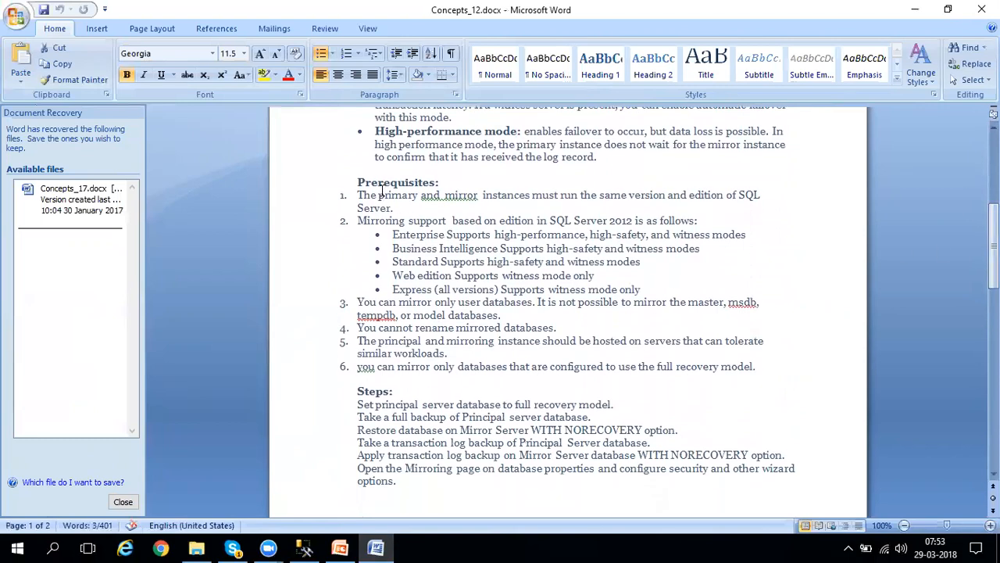
{"action": "left_click_drag", "start_coordinate": [379, 196], "coordinate": [564, 209]}
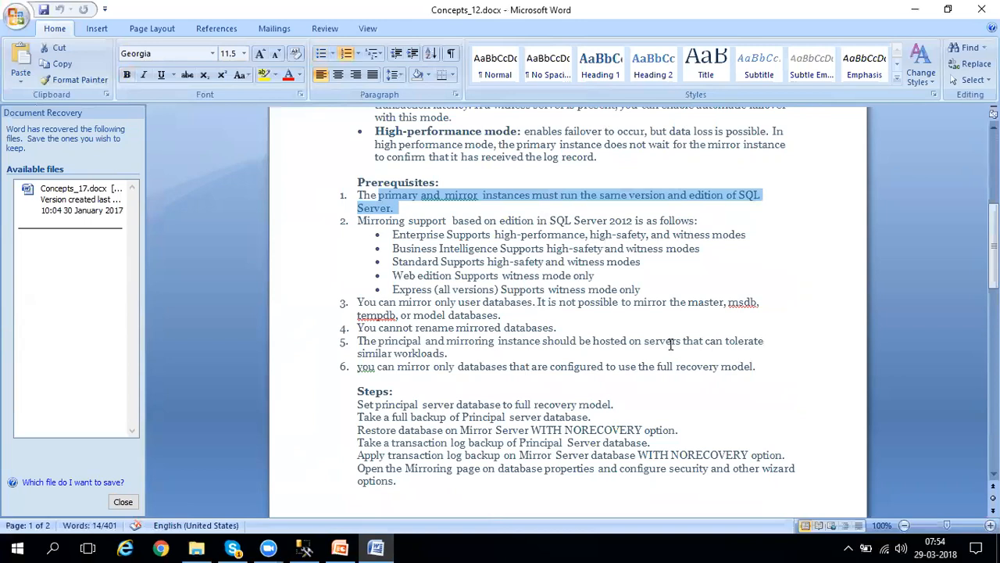
{"action": "left_click", "coordinate": [618, 277]}
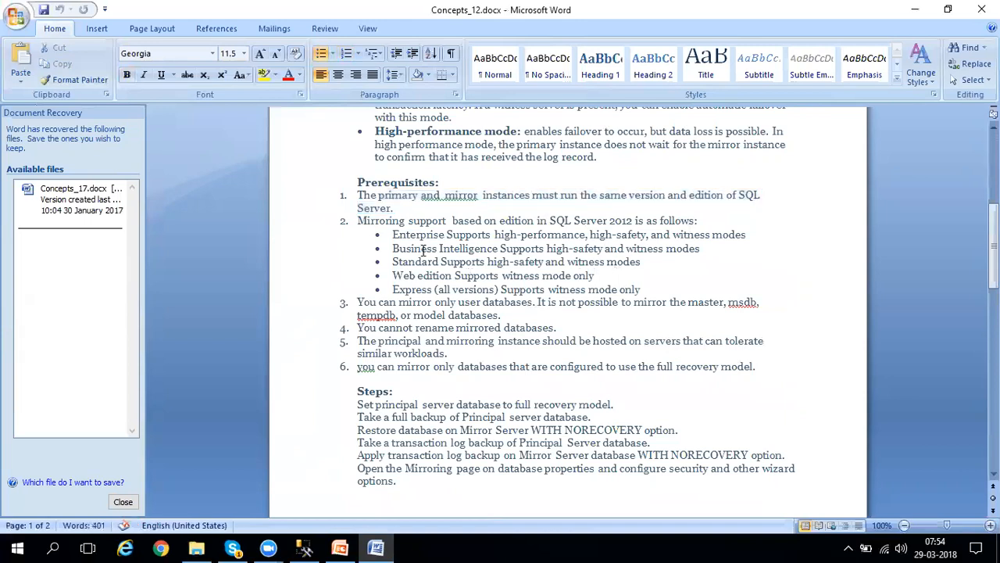
Examine prerequisite 2 on mirroring support by SQL Server 2012 edition, highlighting entries in its edition list.
{"action": "left_click", "coordinate": [357, 220]}
{"action": "left_click_drag", "start_coordinate": [547, 220], "coordinate": [647, 223]}
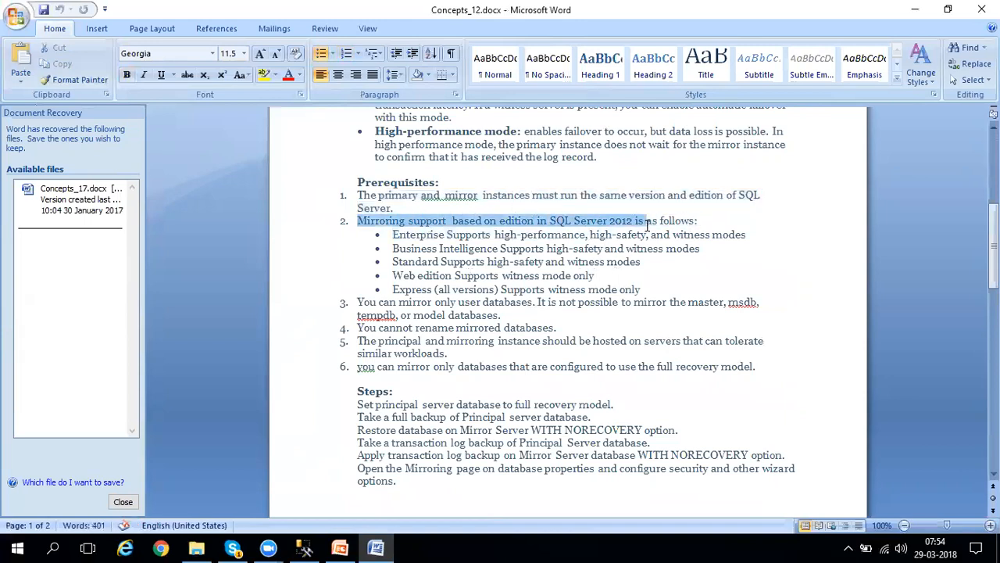
{"action": "left_click", "coordinate": [504, 248]}
{"action": "left_click", "coordinate": [642, 234]}
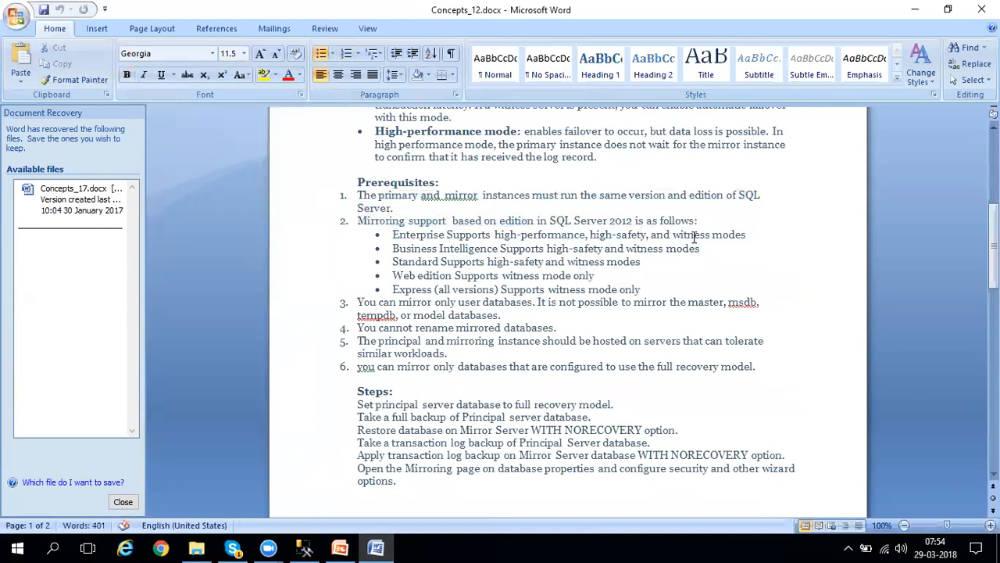
{"action": "left_click", "coordinate": [393, 249]}
{"action": "left_click_drag", "start_coordinate": [417, 248], "coordinate": [703, 249]}
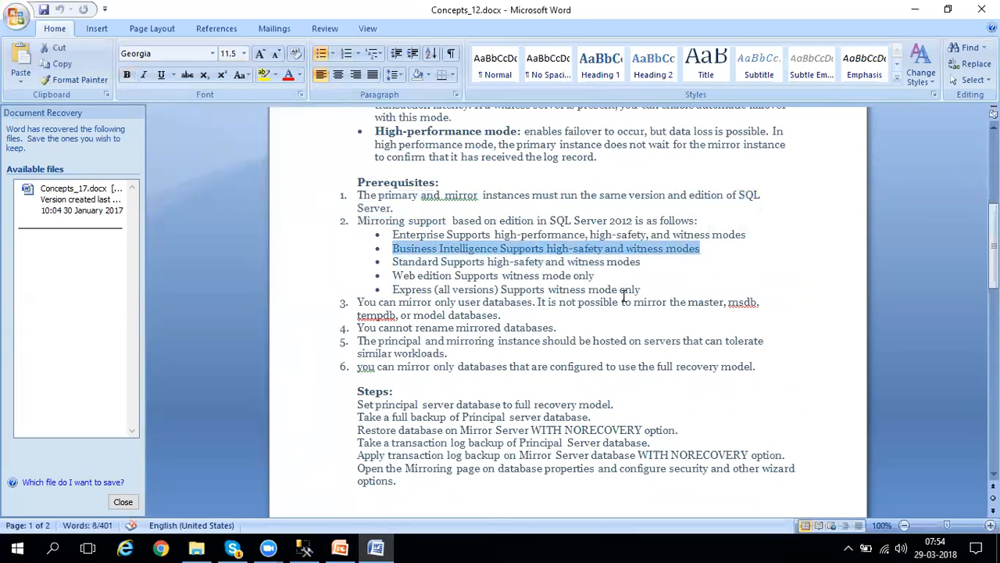
{"action": "left_click", "coordinate": [454, 261]}
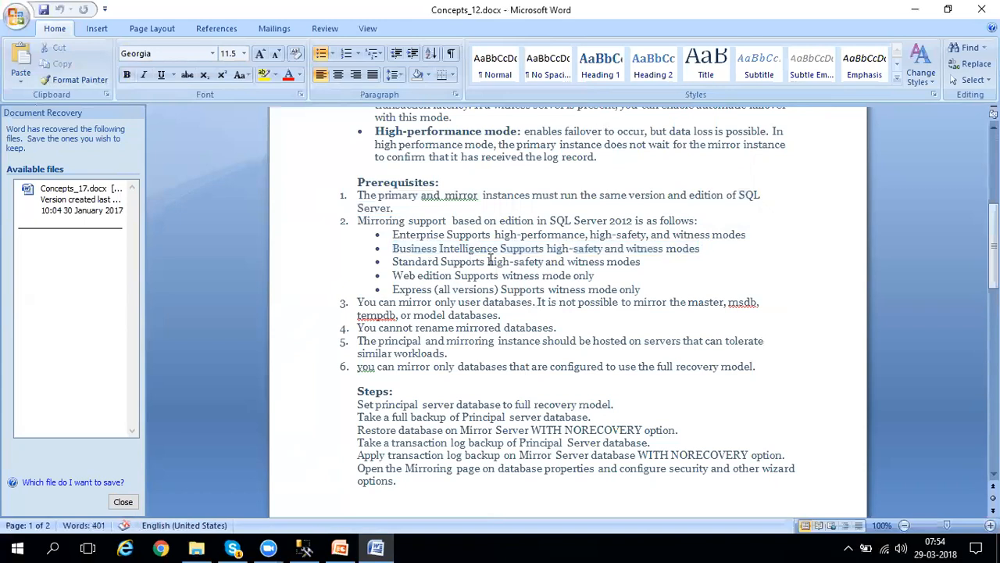
{"action": "left_click_drag", "start_coordinate": [501, 261], "coordinate": [605, 251]}
{"action": "left_click", "coordinate": [602, 302]}
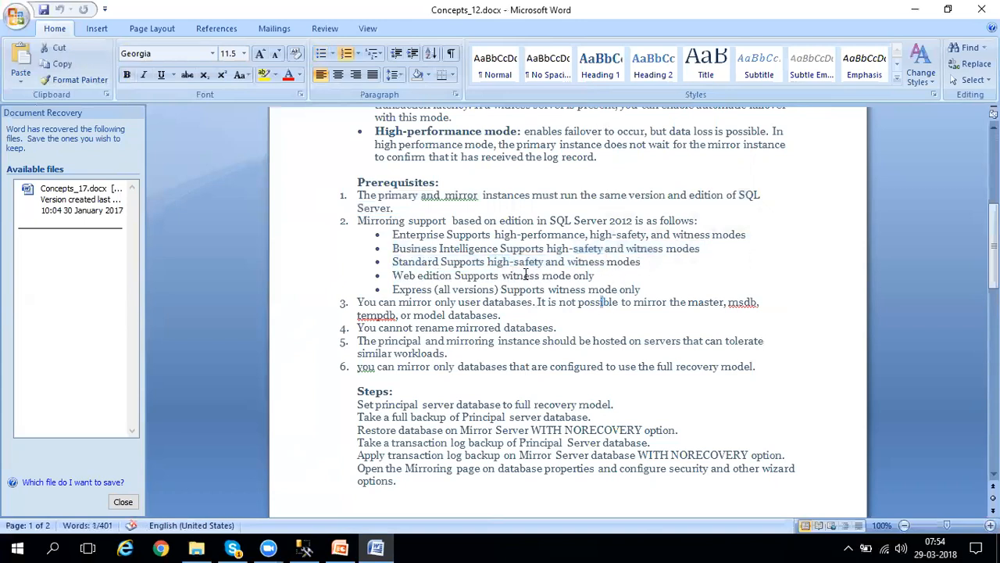
{"action": "left_click", "coordinate": [399, 288]}
{"action": "left_click_drag", "start_coordinate": [399, 288], "coordinate": [546, 289]}
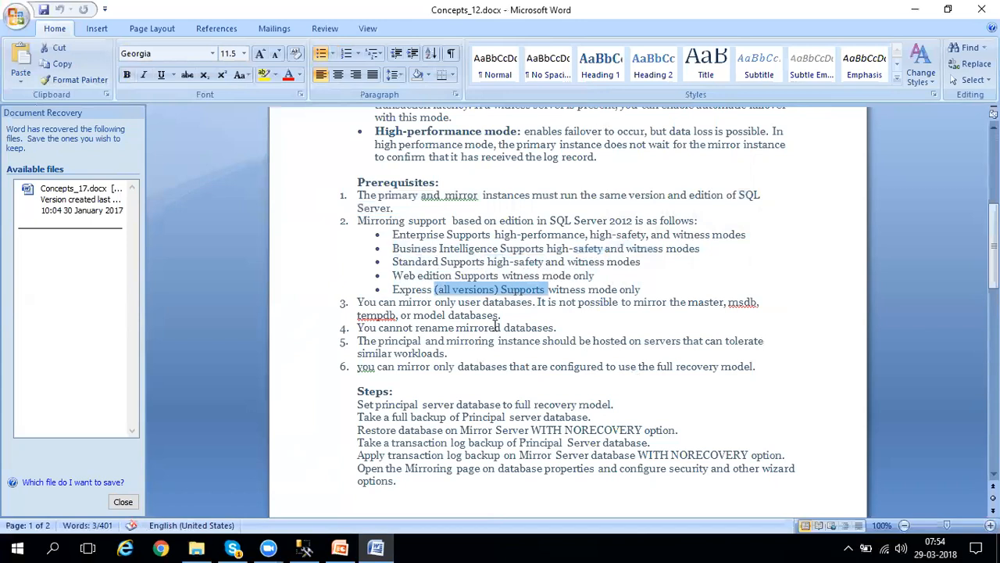
{"action": "double_click", "coordinate": [419, 290]}
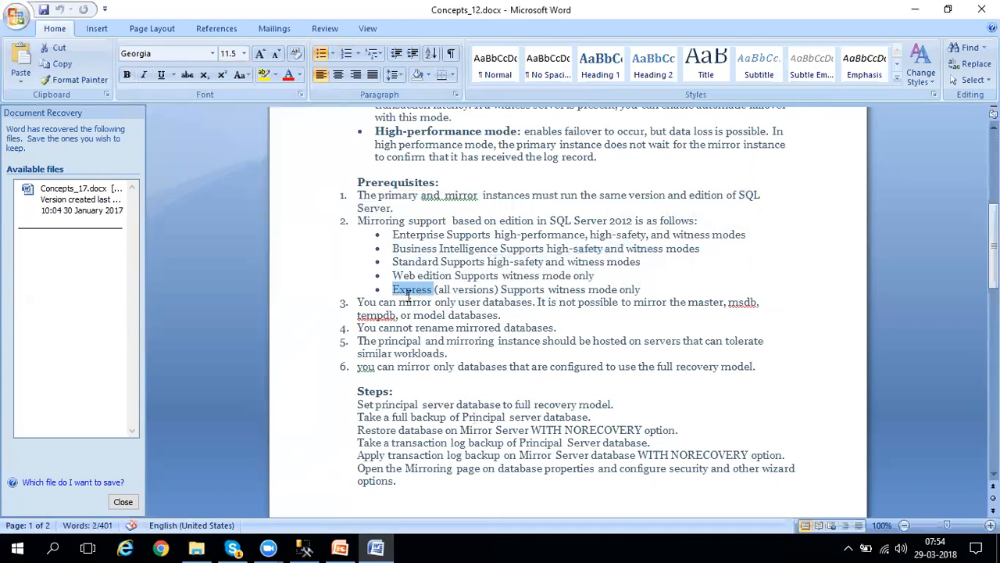
{"action": "left_click_drag", "start_coordinate": [393, 234], "coordinate": [463, 236]}
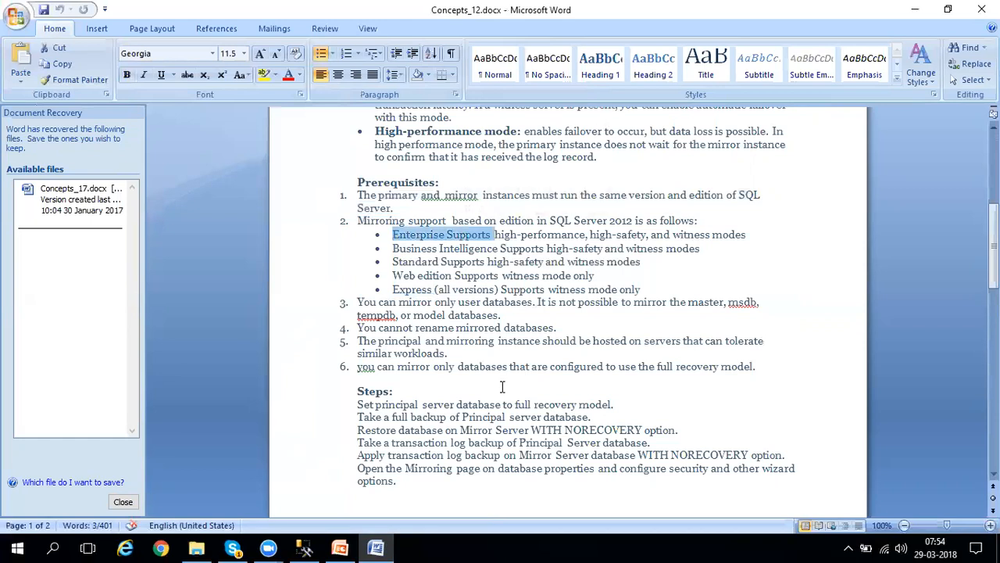
Examine prerequisites 3 to 6 in the document, consulting the Mirroring Topology slide in PowerPoint before the full recovery model requirement.
{"action": "left_click_drag", "start_coordinate": [450, 301], "coordinate": [506, 303]}
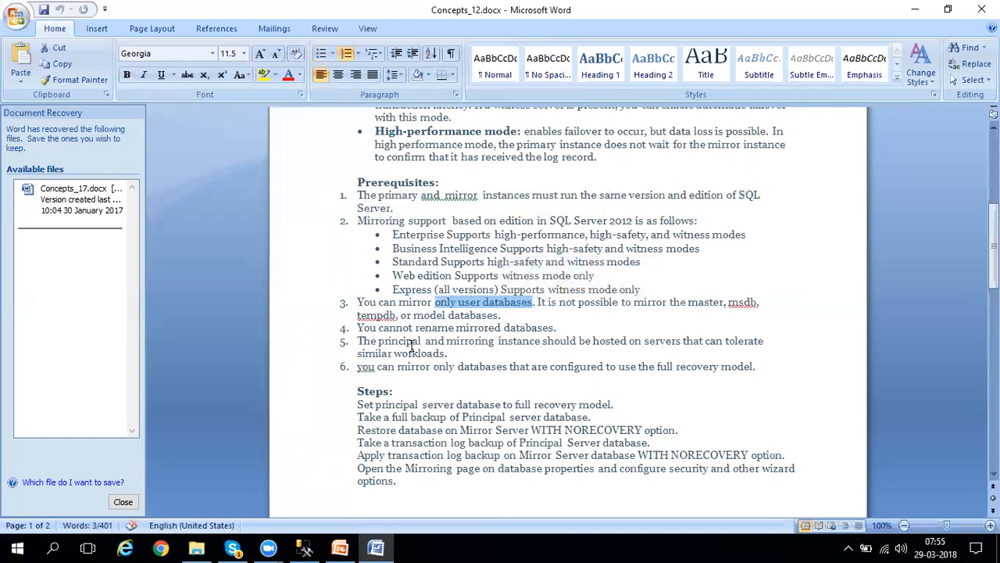
{"action": "left_click_drag", "start_coordinate": [415, 327], "coordinate": [502, 329]}
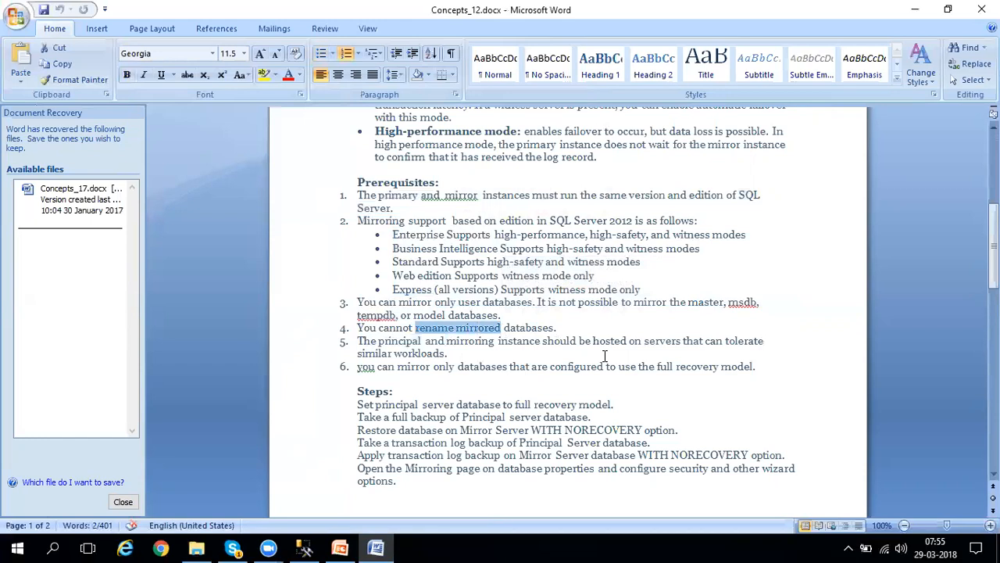
{"action": "triple_click", "coordinate": [459, 352]}
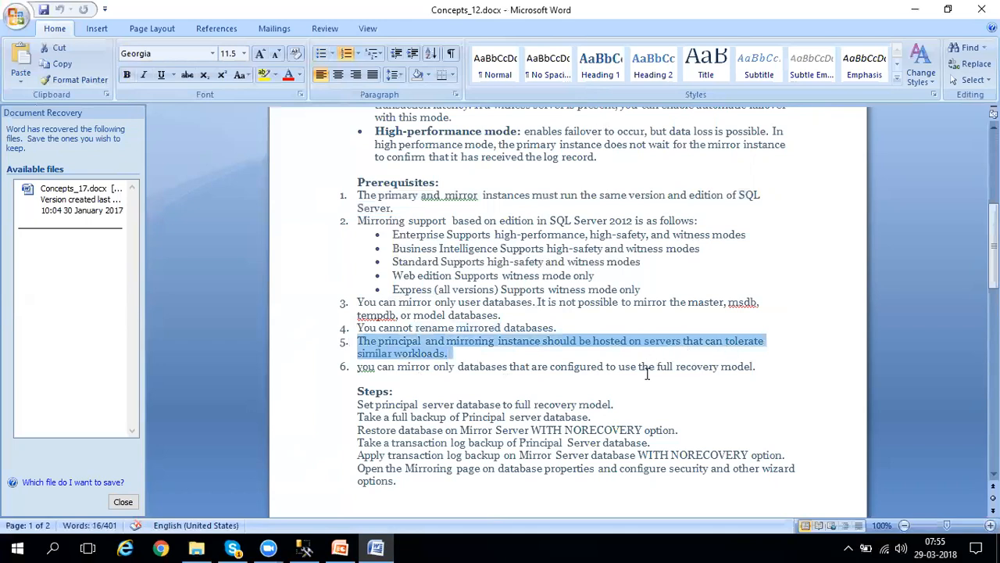
{"action": "left_click", "coordinate": [340, 547]}
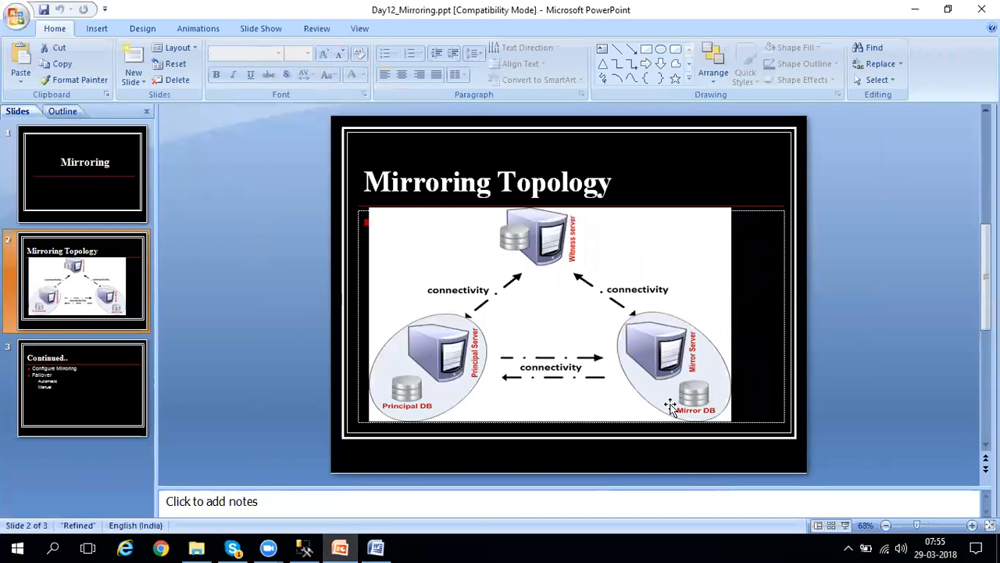
{"action": "left_click", "coordinate": [915, 10]}
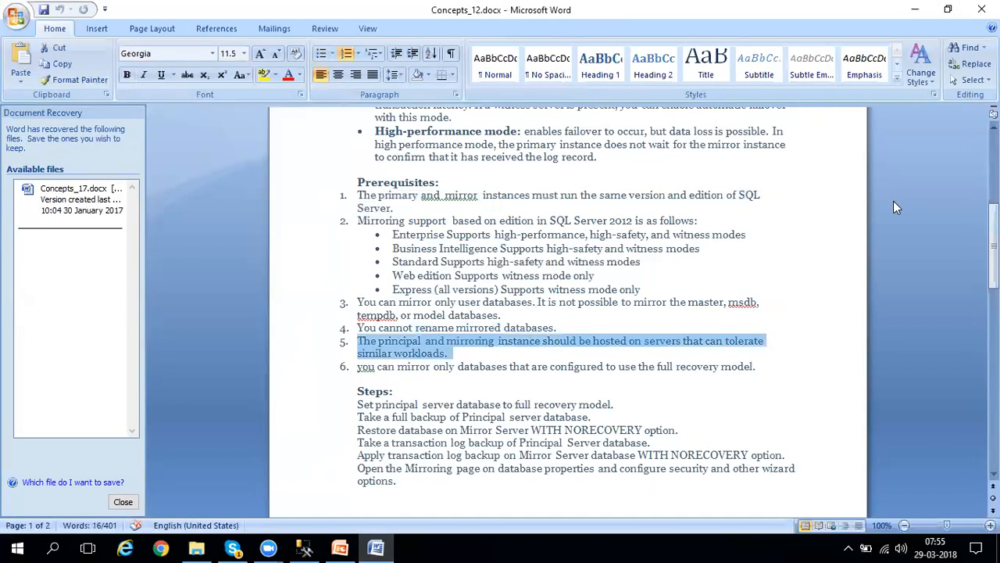
{"action": "left_click", "coordinate": [756, 366]}
{"action": "left_click_drag", "start_coordinate": [757, 367], "coordinate": [659, 366]}
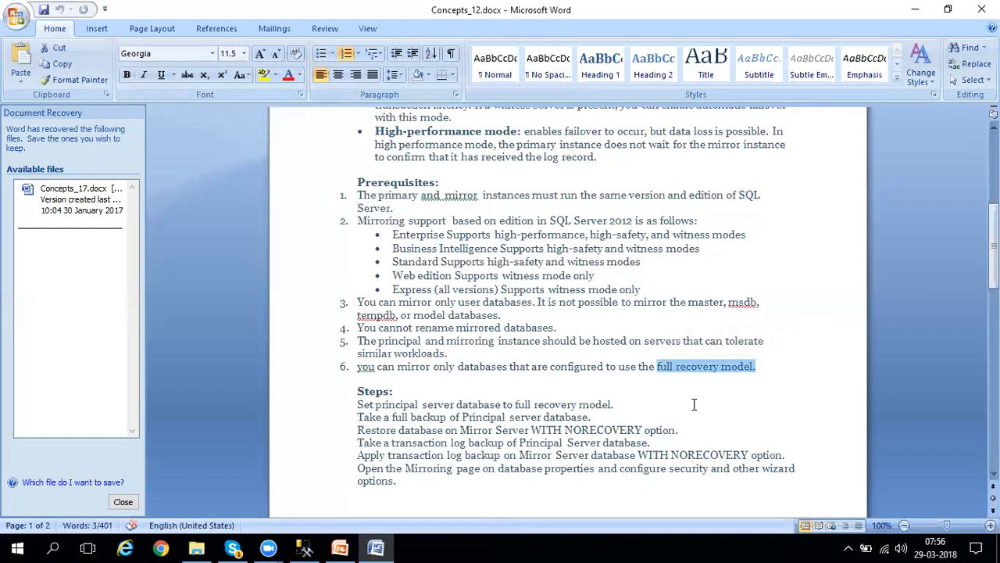
{"action": "left_click", "coordinate": [653, 365]}
{"action": "left_click_drag", "start_coordinate": [653, 366], "coordinate": [736, 379]}
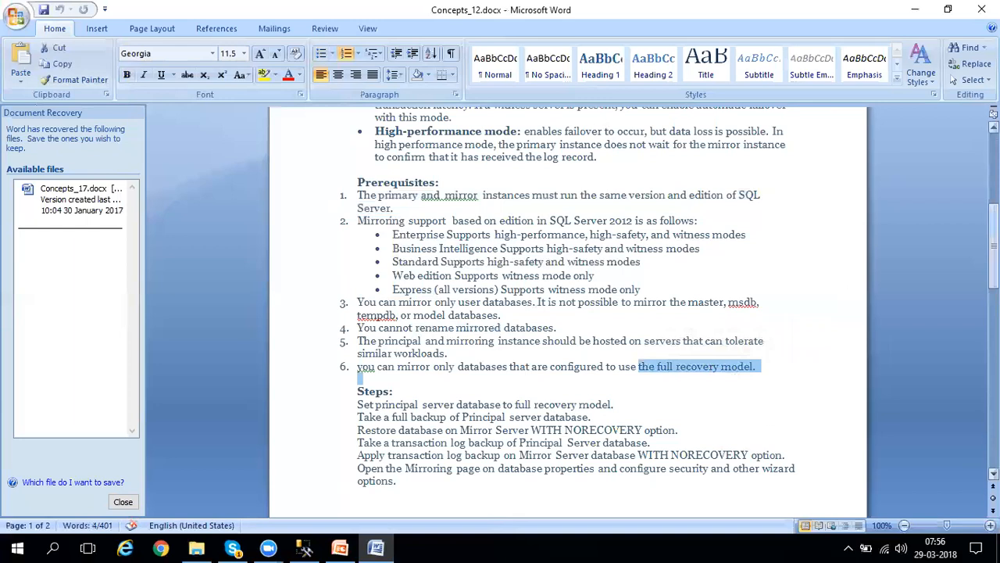
Review the Steps section that lists the mirroring configuration procedure below the prerequisites.
{"action": "left_click_drag", "start_coordinate": [993, 246], "coordinate": [994, 276]}
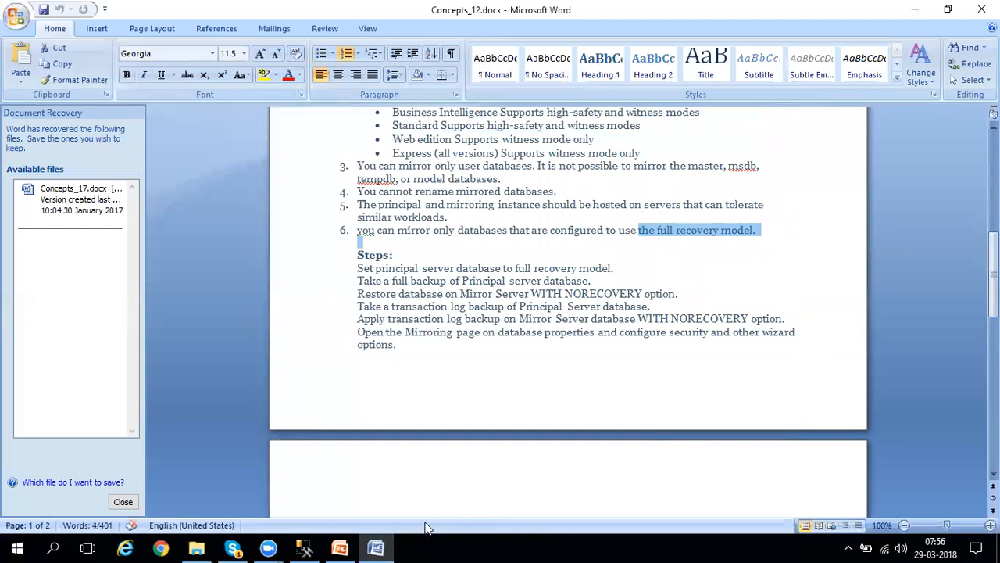
{"action": "left_click", "coordinate": [390, 546]}
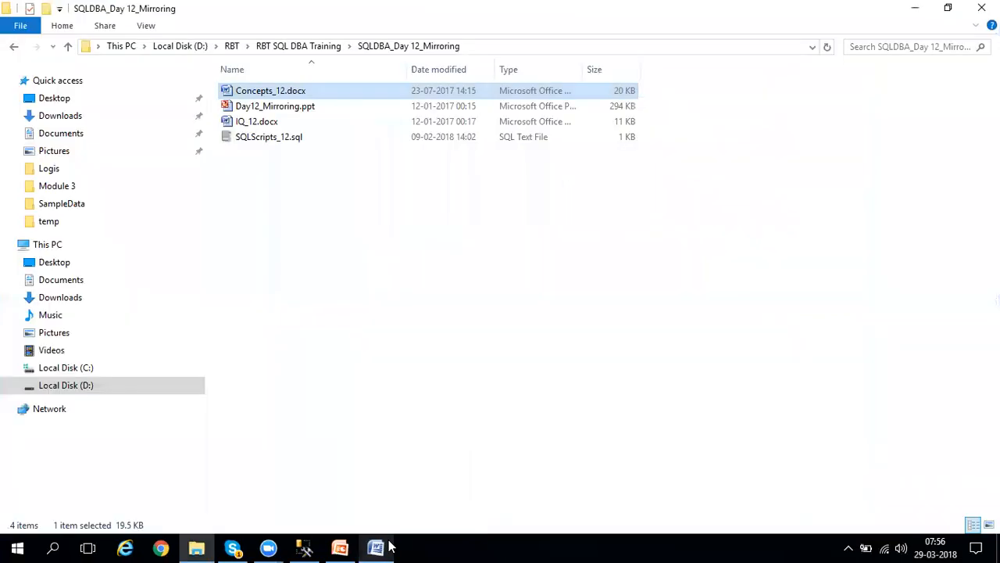
{"action": "left_click", "coordinate": [390, 546]}
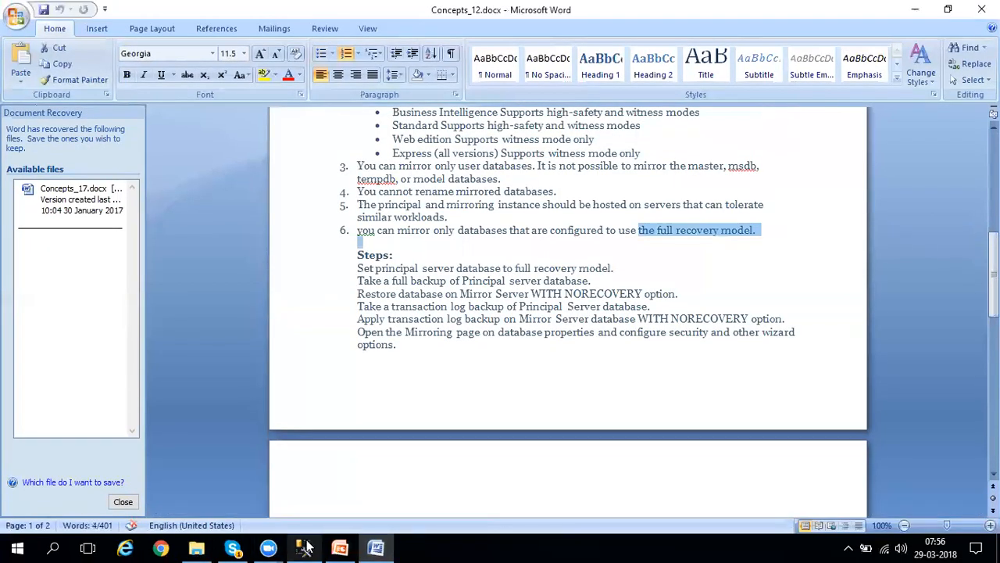
{"action": "left_click", "coordinate": [441, 342]}
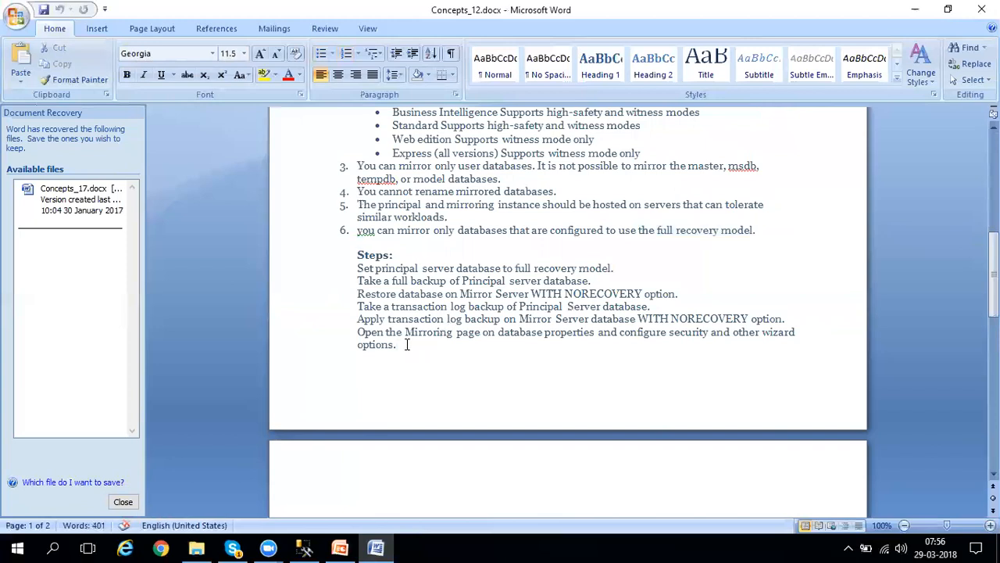
{"action": "left_click_drag", "start_coordinate": [354, 290], "coordinate": [350, 271]}
{"action": "left_click", "coordinate": [443, 392]}
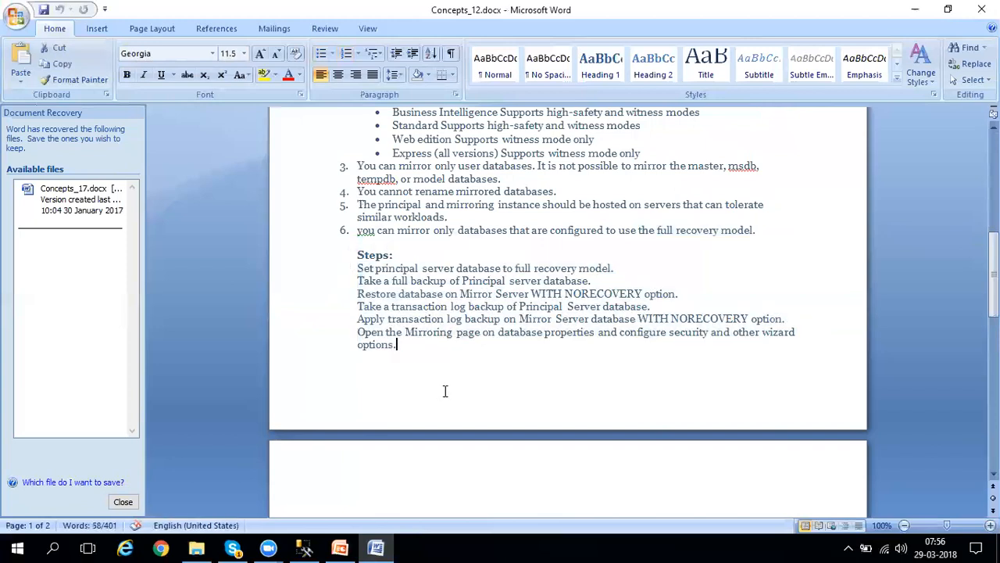
Switch to SQL Server Management Studio and connect to the Database Engine of WIN-KKR05M3VPAS\RBTSERV2 with Windows Authentication.
{"action": "left_click", "coordinate": [304, 547]}
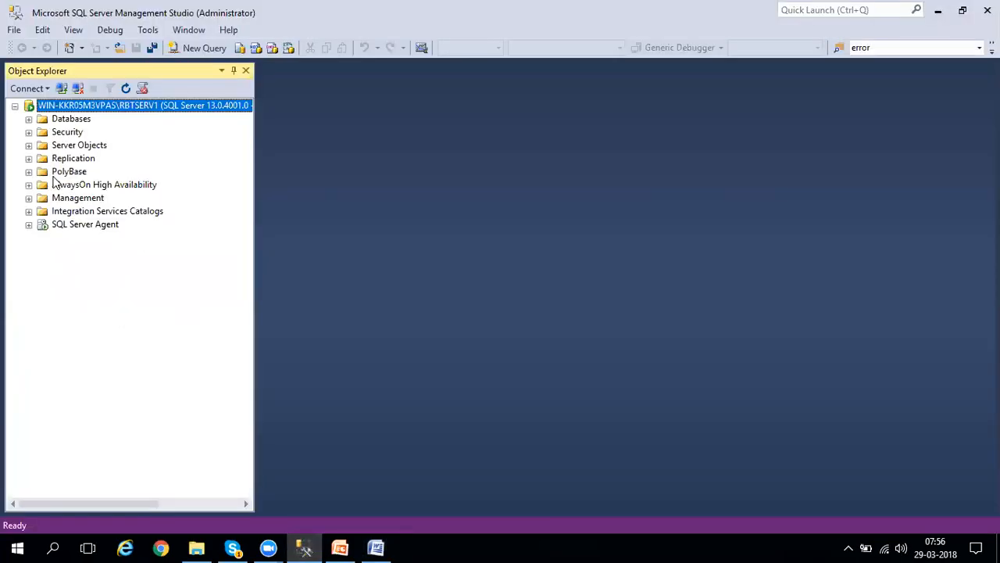
{"action": "left_click", "coordinate": [28, 88]}
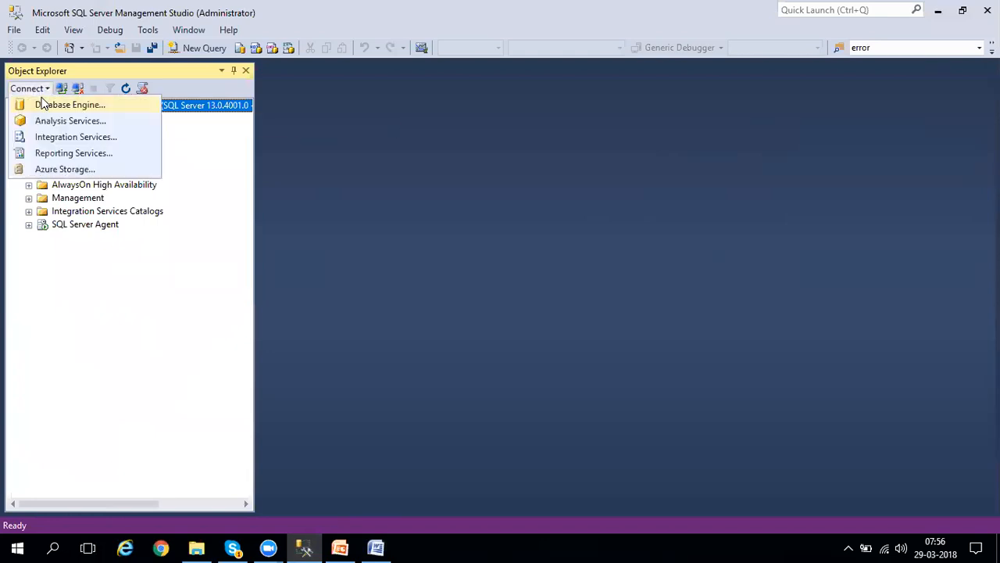
{"action": "left_click", "coordinate": [44, 109]}
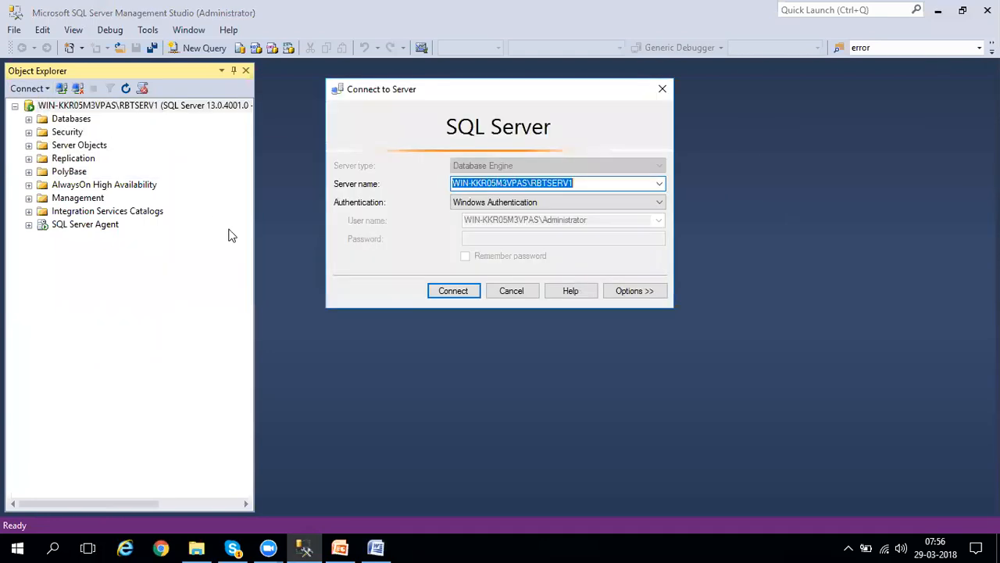
{"action": "left_click", "coordinate": [614, 187]}
{"action": "key", "text": "BackSpace"}
{"action": "type", "text": "2"}
{"action": "key", "text": "Return"}
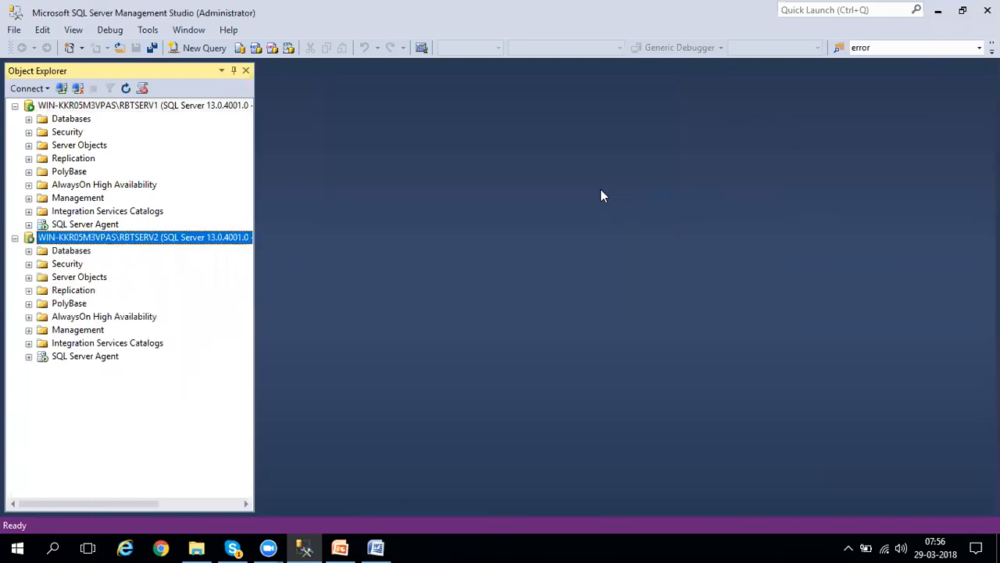
Open a new query on the RBTSERV1 instance and execute "create database Mar29th".
{"action": "left_click", "coordinate": [69, 121]}
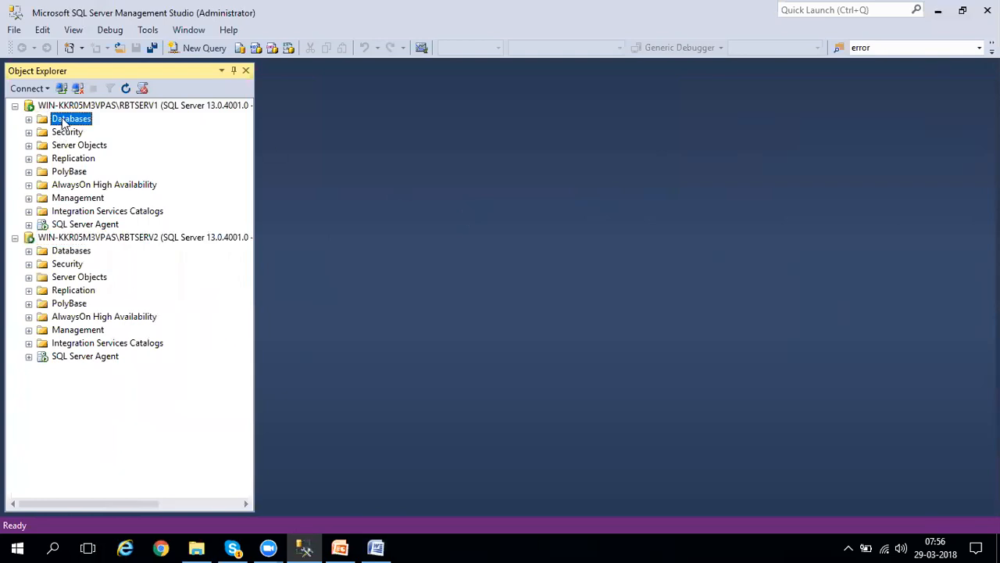
{"action": "left_click", "coordinate": [205, 48]}
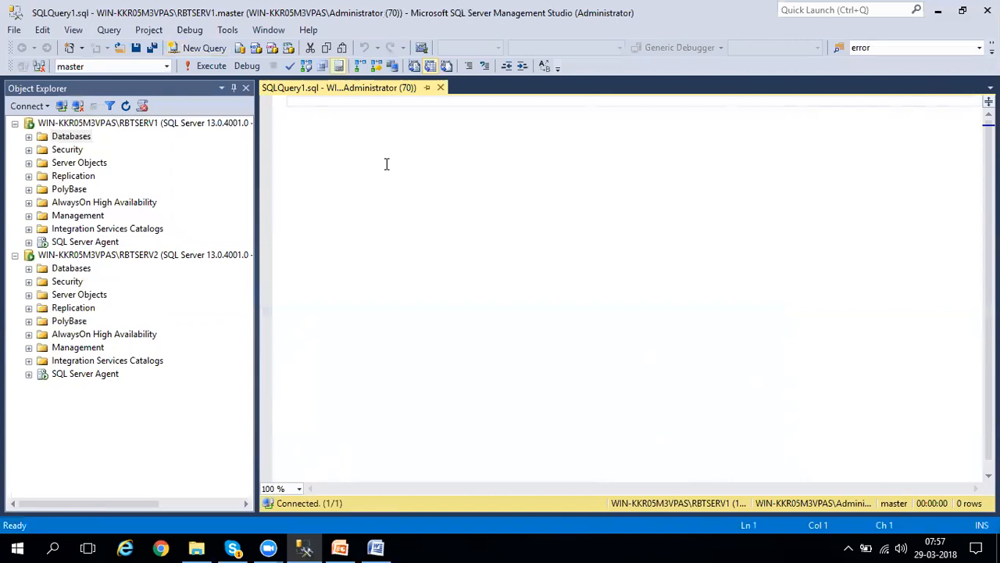
{"action": "type", "text": "creta"}
{"action": "type", "text": "e"}
{"action": "key", "text": "BackSpace"}
{"action": "key", "text": "BackSpace"}
{"action": "key", "text": "BackSpace"}
{"action": "key", "text": "BackSpace"}
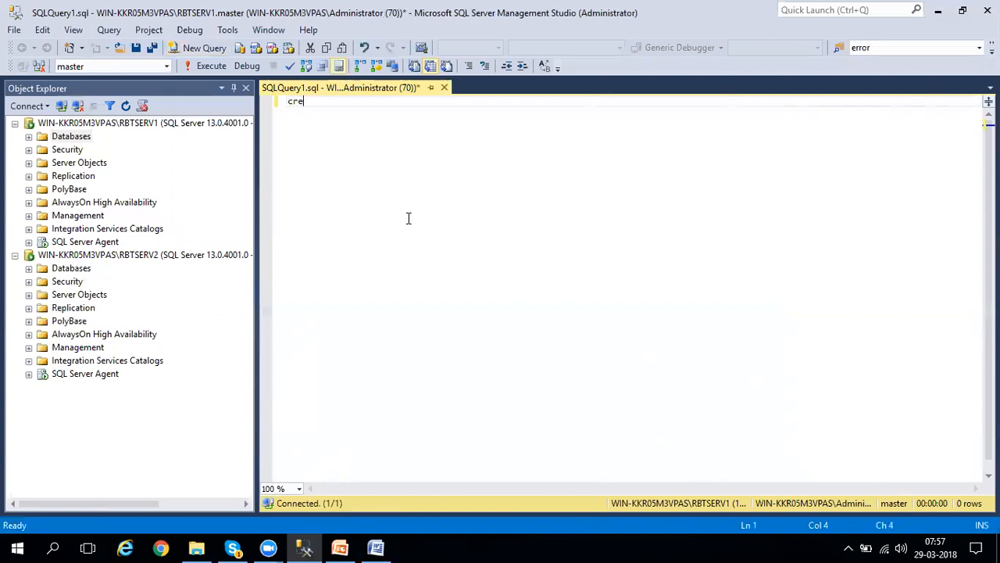
{"action": "type", "text": "ate dataabse"}
{"action": "key", "text": "BackSpace"}
{"action": "key", "text": "BackSpace"}
{"action": "key", "text": "BackSpace"}
{"action": "key", "text": "BackSpace"}
{"action": "type", "text": "v"}
{"action": "key", "text": "BackSpace"}
{"action": "type", "text": "base "}
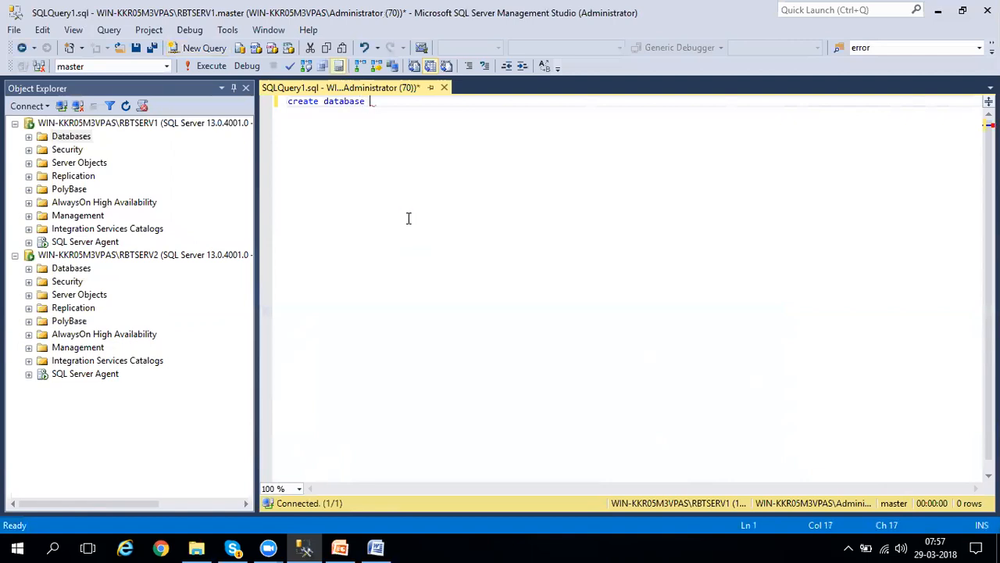
{"action": "type", "text": "Mar29th"}
{"action": "key", "text": "F5"}
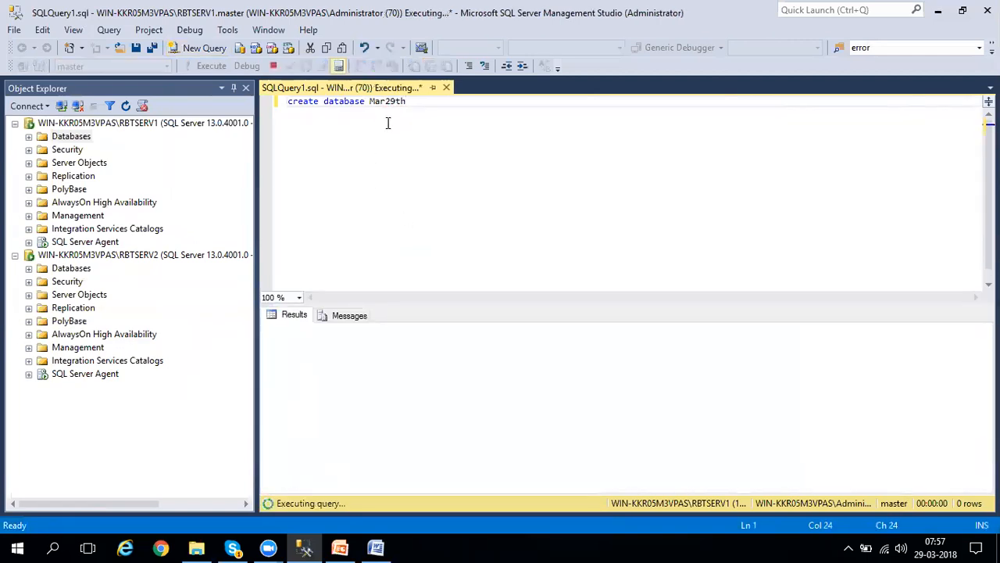
Add the statement "use Mar29th" below the create database line and execute it to switch the query to that database.
{"action": "double_click", "coordinate": [398, 101]}
{"action": "key", "text": "ctrl+c"}
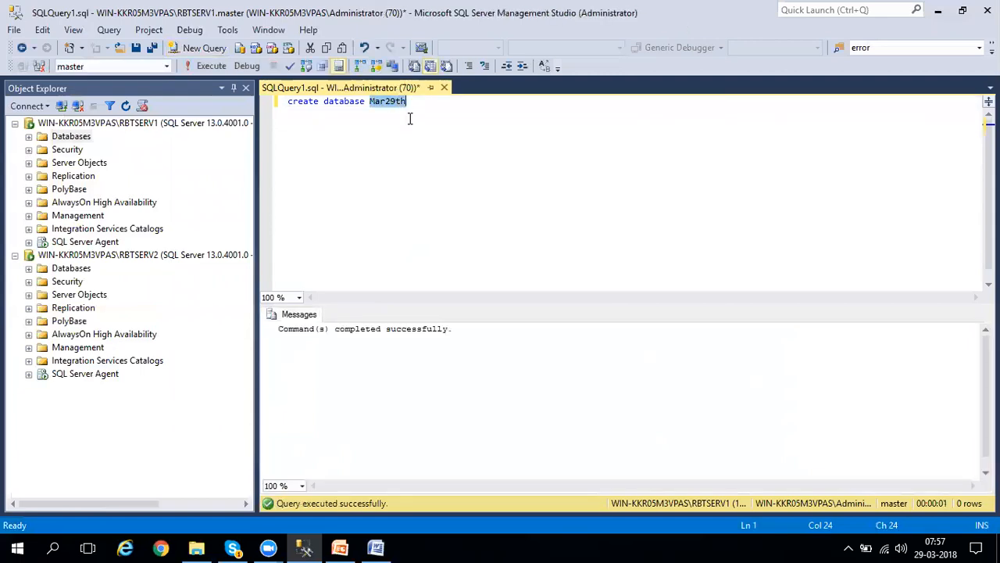
{"action": "left_click", "coordinate": [418, 114]}
{"action": "key", "text": "Return"}
{"action": "key", "text": "Return"}
{"action": "type", "text": "use"}
{"action": "key", "text": "ctrl+v"}
{"action": "key", "text": "ctrl+shift+Left"}
{"action": "key", "text": "F5"}
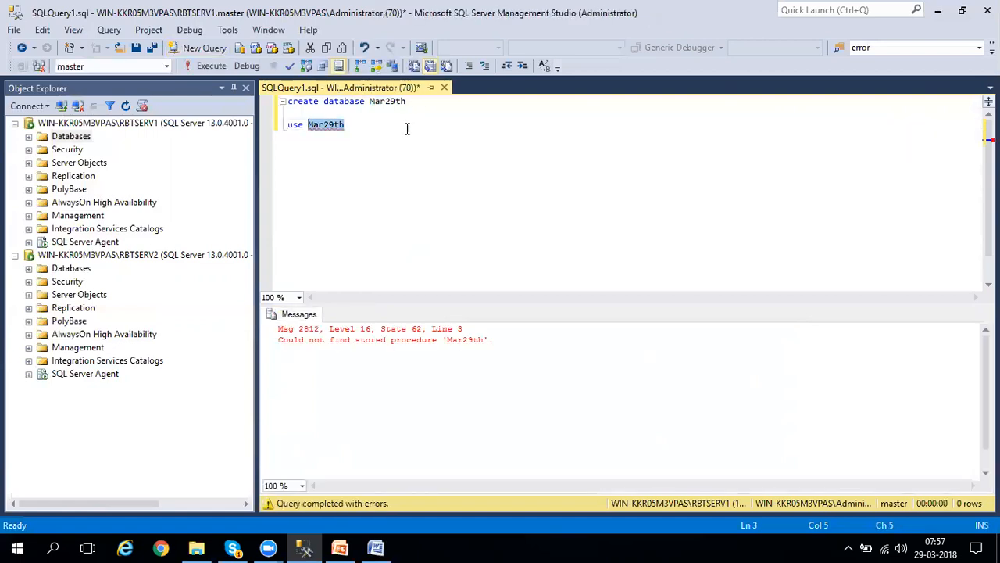
{"action": "left_click", "coordinate": [370, 124]}
{"action": "left_click_drag", "start_coordinate": [362, 125], "coordinate": [265, 134]}
{"action": "key", "text": "F5"}
Add the statement "create table t1(id int)" below the use statement and execute it.
{"action": "left_click", "coordinate": [387, 152]}
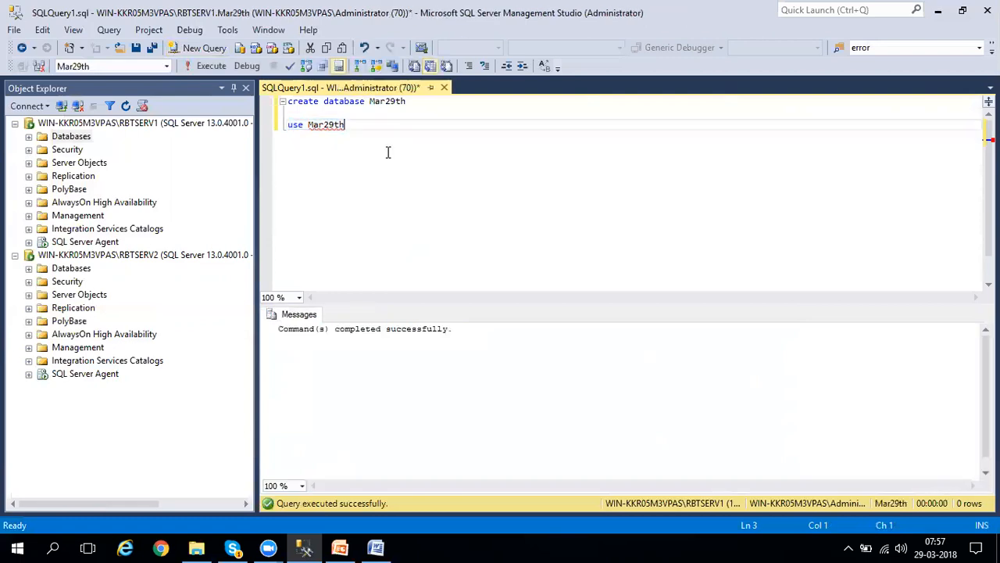
{"action": "key", "text": "Return"}
{"action": "key", "text": "Return"}
{"action": "type", "text": "create table t1(id int)"}
{"action": "key", "text": "ctrl+shift+Left"}
{"action": "key", "text": "ctrl+shift+Left"}
{"action": "key", "text": "ctrl+shift+Left"}
{"action": "key", "text": "ctrl+shift+Left"}
{"action": "key", "text": "ctrl+shift+Left"}
{"action": "key", "text": "ctrl+shift+Left"}
{"action": "key", "text": "ctrl+shift+Left"}
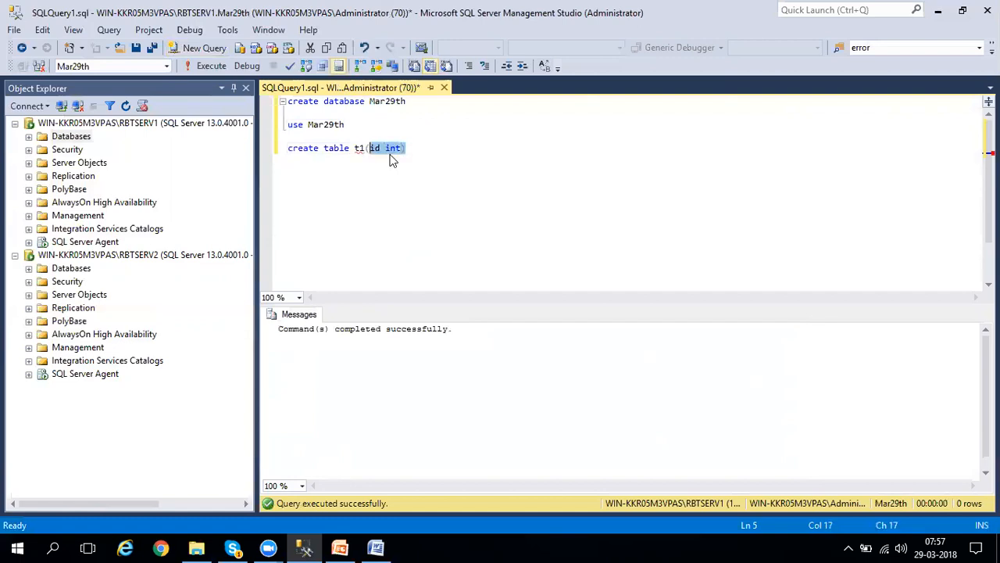
{"action": "key", "text": "F5"}
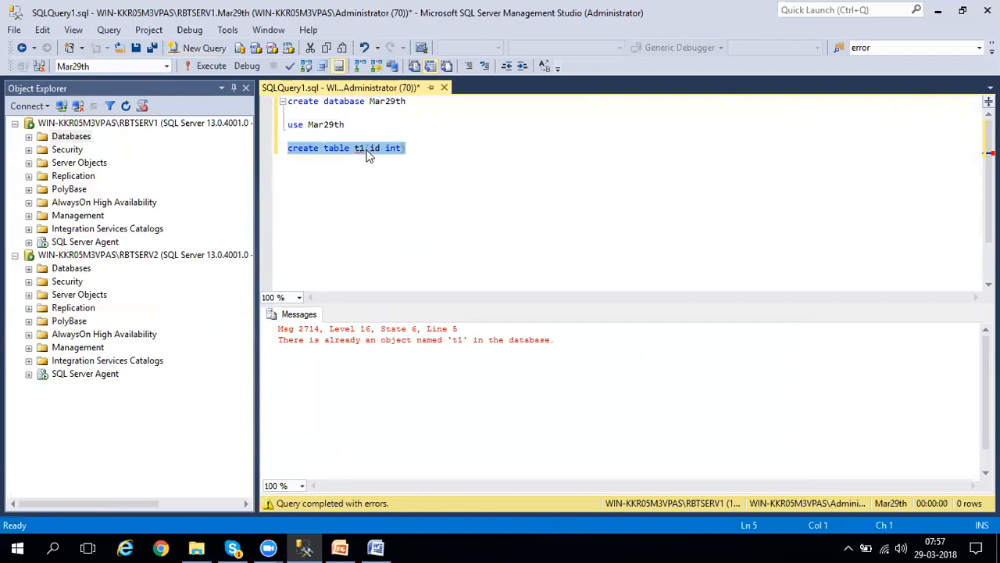
Change the table name in the create table statement to t2 and execute only that statement.
{"action": "left_click", "coordinate": [362, 149]}
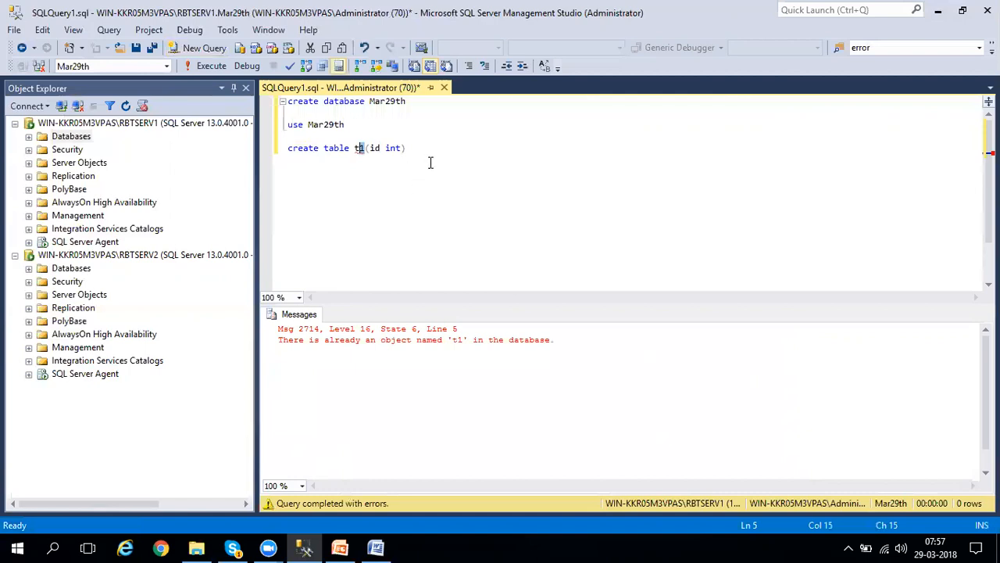
{"action": "type", "text": "2"}
{"action": "key", "text": "Delete"}
{"action": "key", "text": "End"}
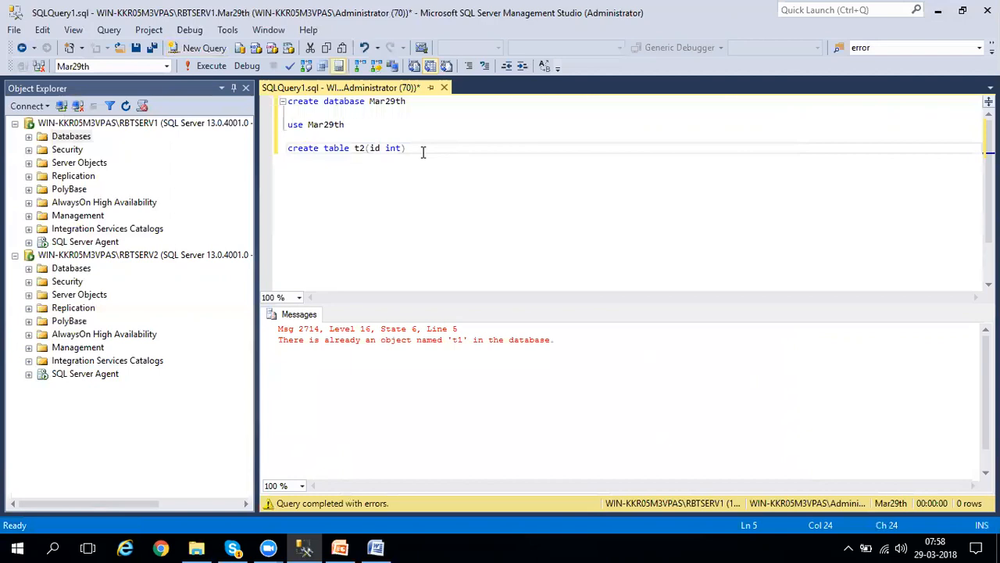
{"action": "left_click_drag", "start_coordinate": [422, 152], "coordinate": [275, 145]}
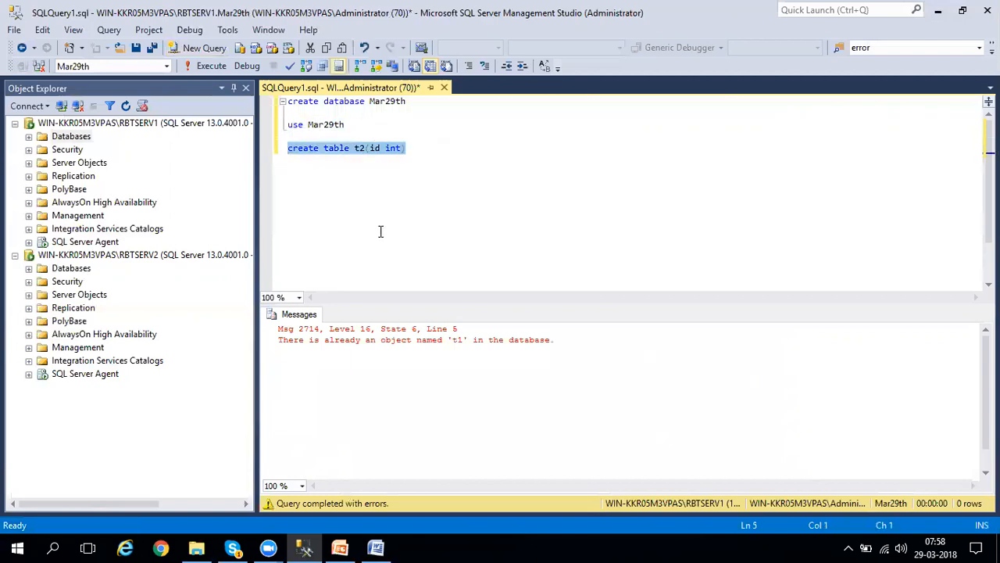
{"action": "key", "text": "F5"}
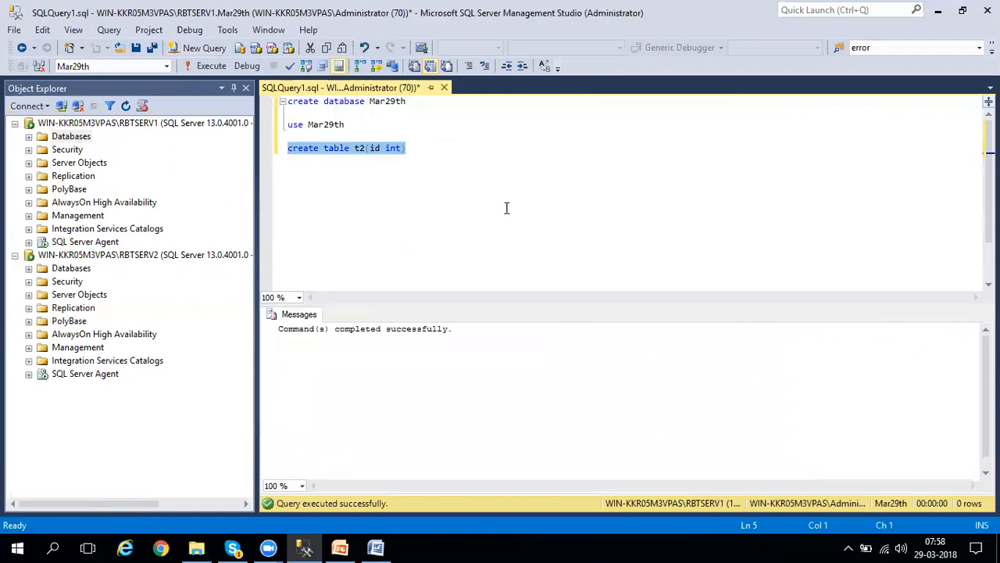
Add the statement "insert into t2 values (1)" below the create table line and execute it.
{"action": "left_click", "coordinate": [472, 161]}
{"action": "key", "text": "Return"}
{"action": "type", "text": "in"}
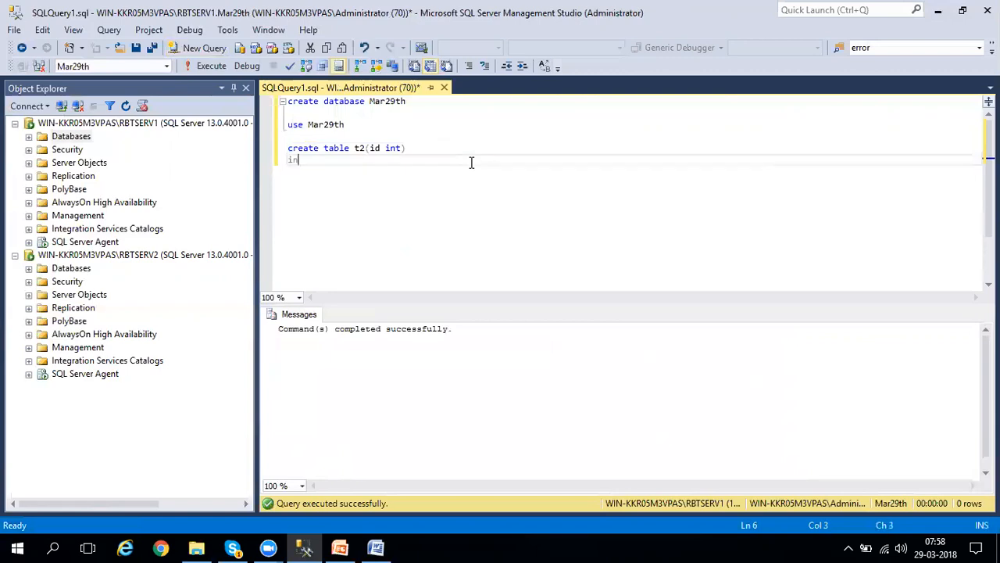
{"action": "type", "text": "sert into t2 values (1)"}
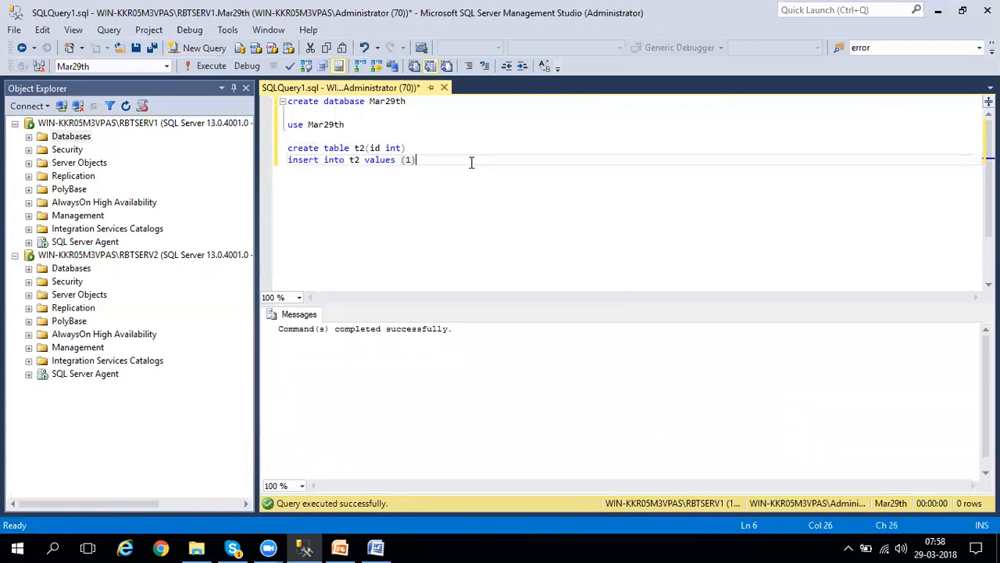
{"action": "key", "text": "shift+Home"}
{"action": "key", "text": "F5"}
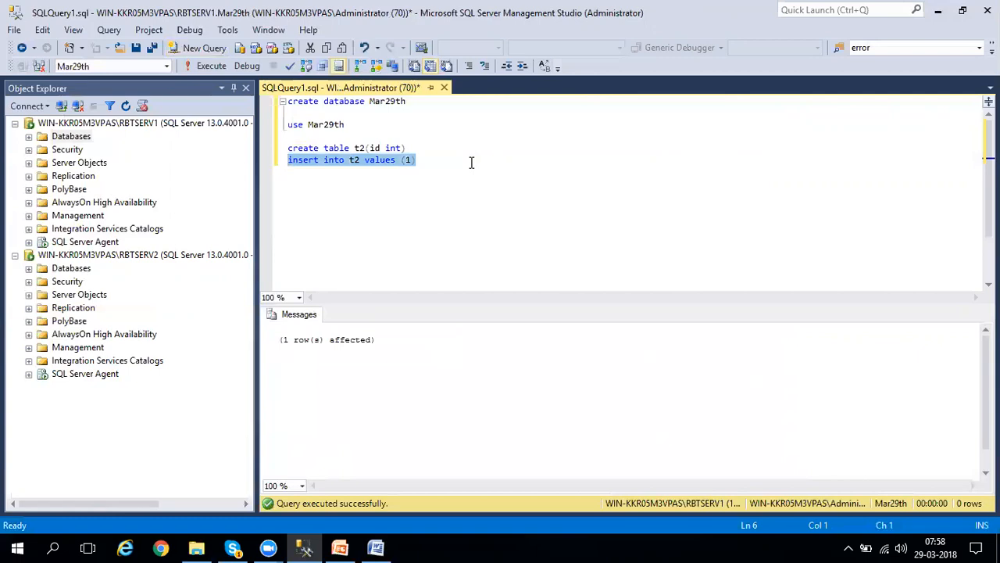
Consult the mirroring steps in the Word document, return to Management Studio, and expand and refresh RBTSERV1's Databases folder.
{"action": "left_click", "coordinate": [376, 548]}
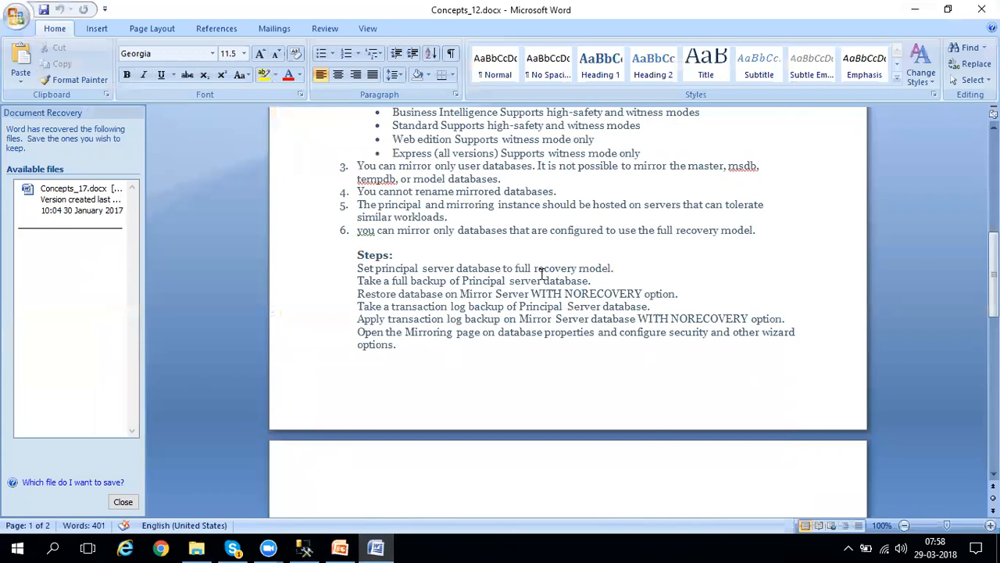
{"action": "left_click", "coordinate": [304, 547]}
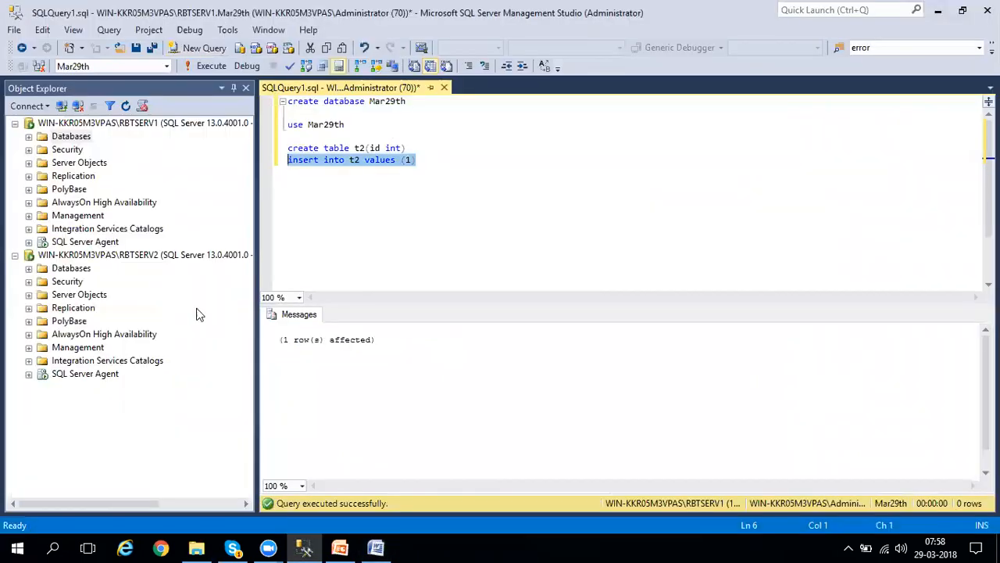
{"action": "left_click", "coordinate": [31, 138]}
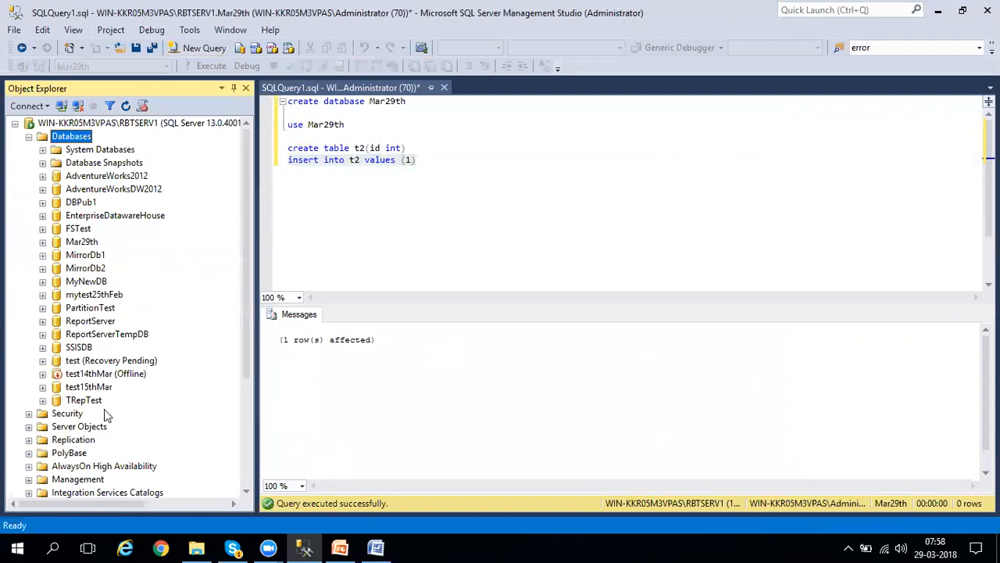
{"action": "right_click", "coordinate": [84, 139]}
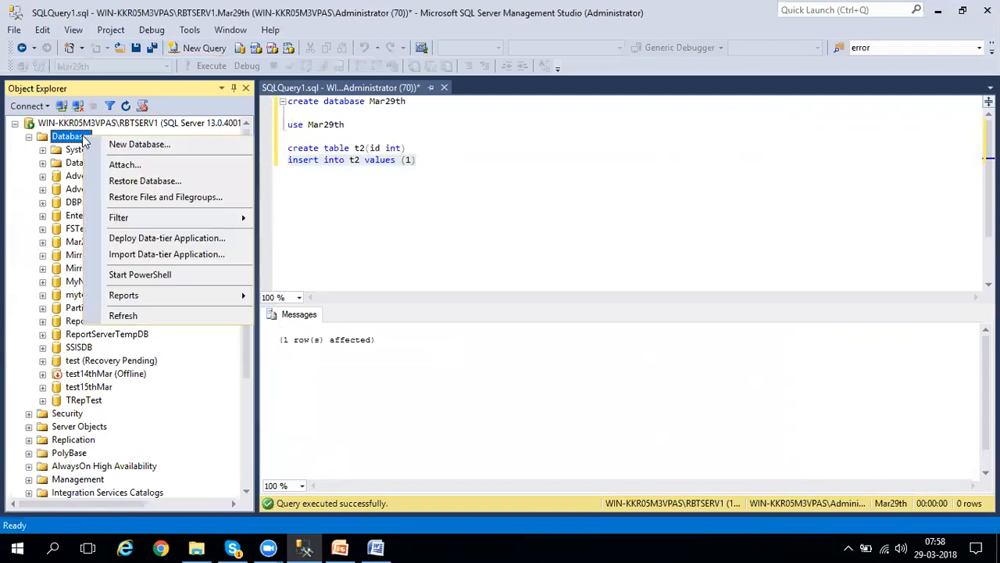
{"action": "left_click", "coordinate": [143, 315]}
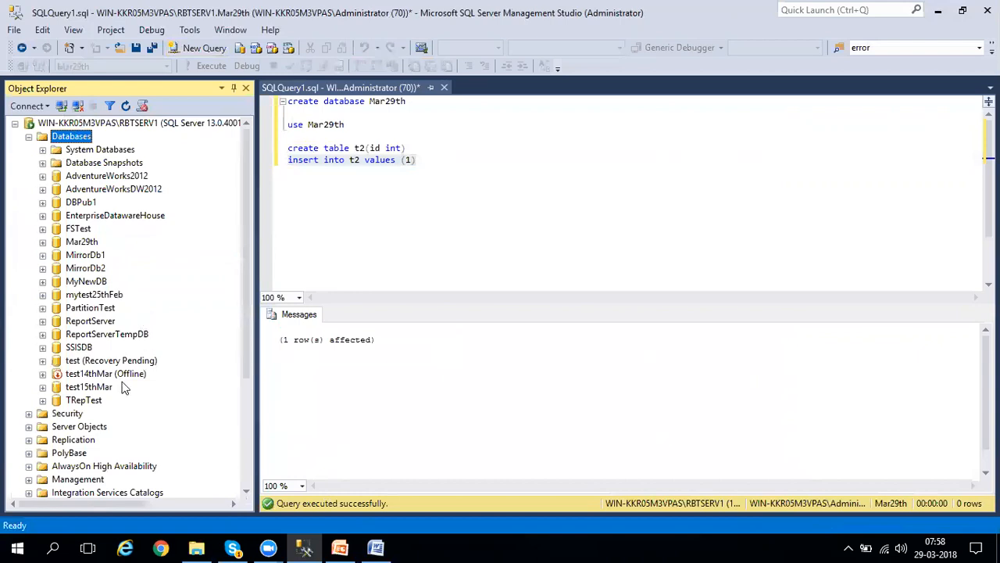
Open the properties of the Mar29th database and check its recovery model among the options.
{"action": "left_click", "coordinate": [91, 243]}
{"action": "right_click", "coordinate": [94, 247]}
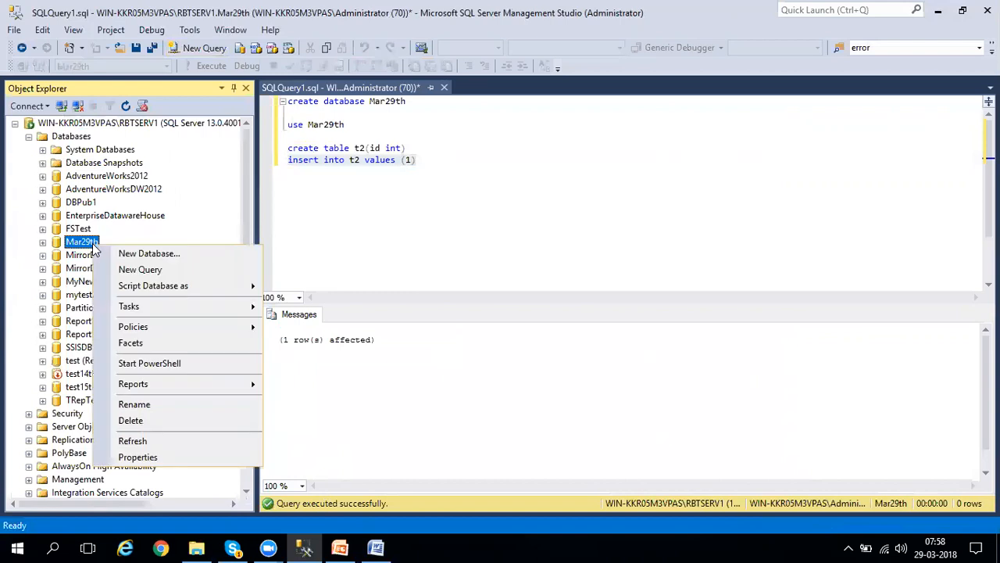
{"action": "left_click", "coordinate": [139, 458]}
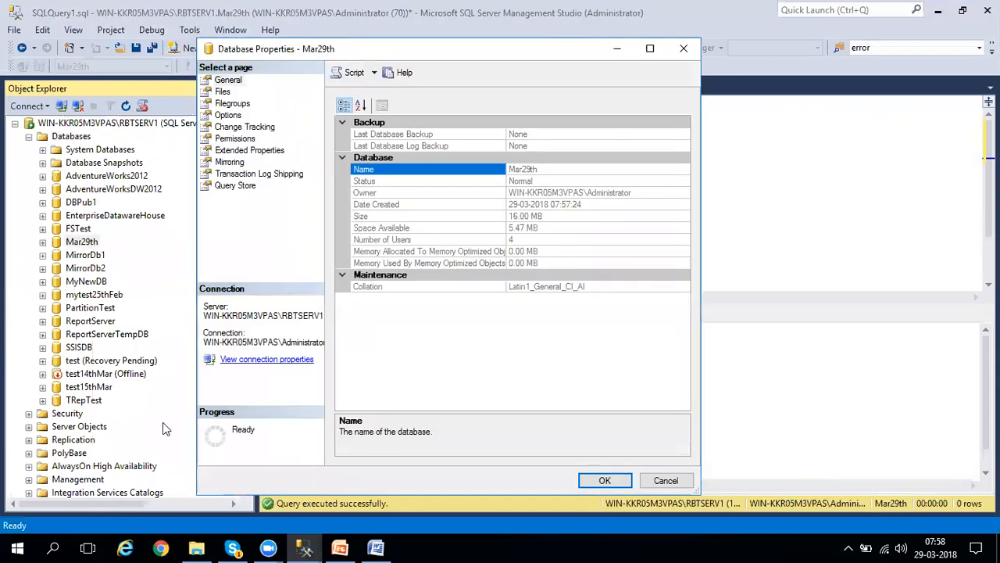
{"action": "left_click", "coordinate": [227, 115]}
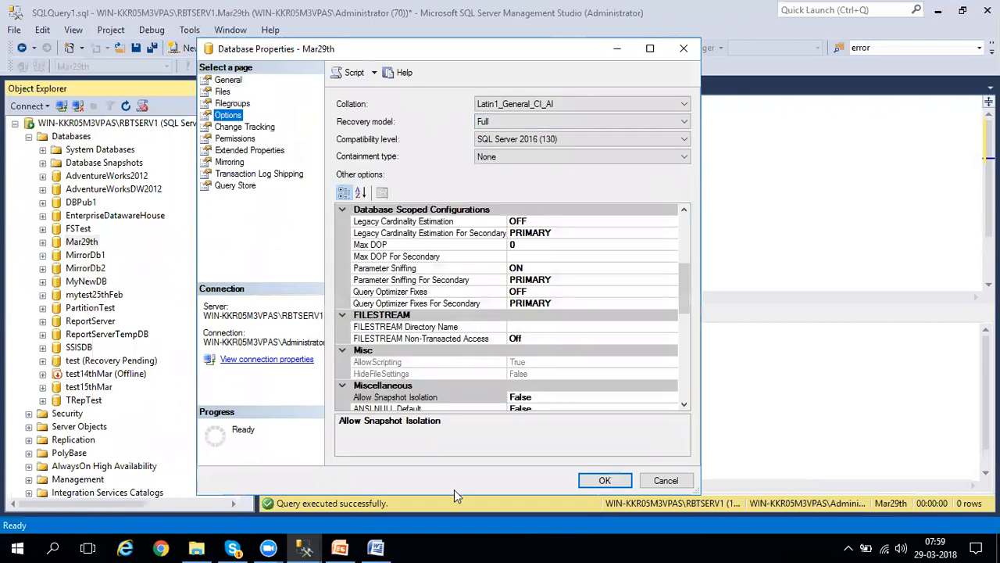
Switch to Word, highlight the full backup step of the mirroring procedure, and return to close the Mar29th properties.
{"action": "left_click", "coordinate": [382, 547]}
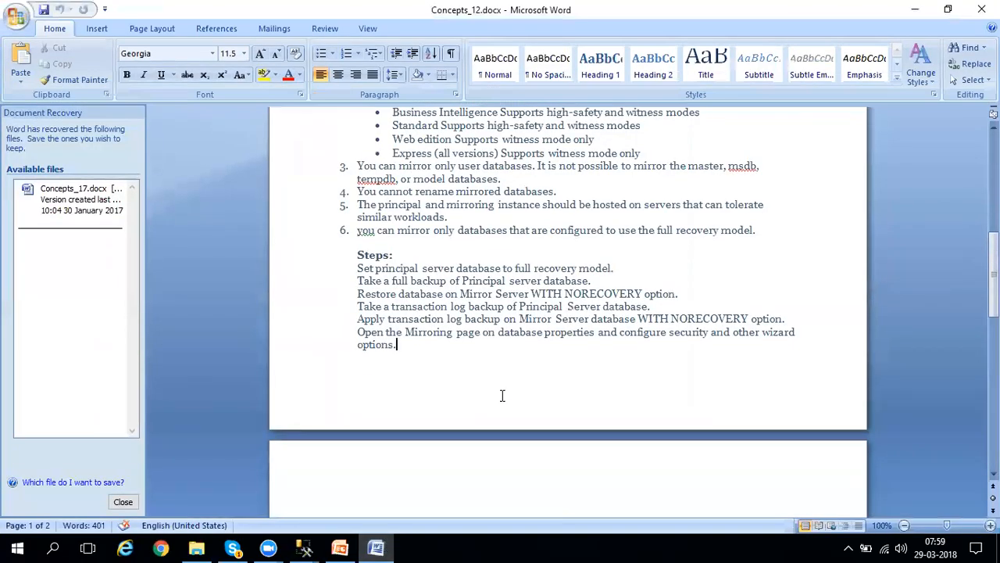
{"action": "left_click_drag", "start_coordinate": [355, 281], "coordinate": [569, 280]}
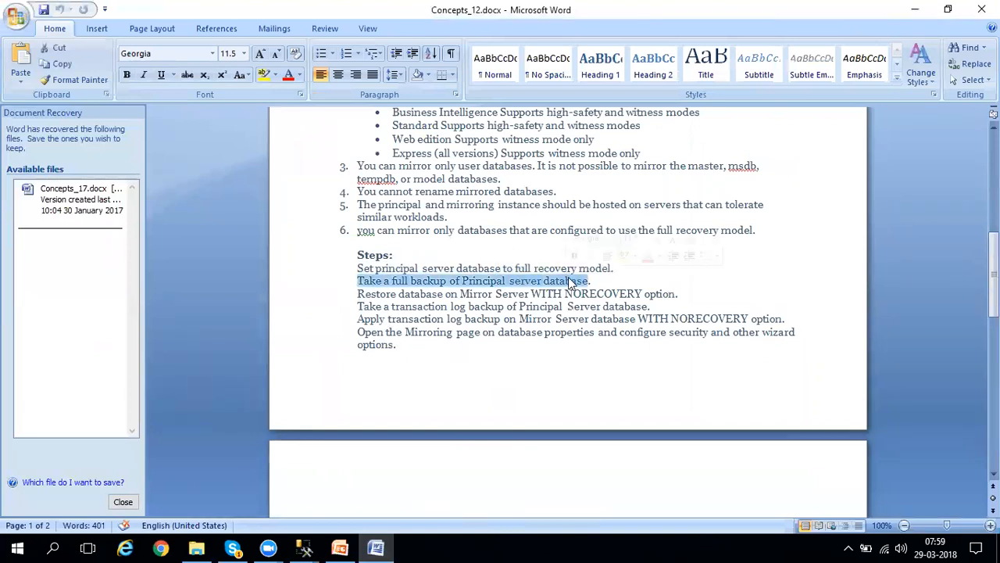
{"action": "left_click", "coordinate": [915, 9]}
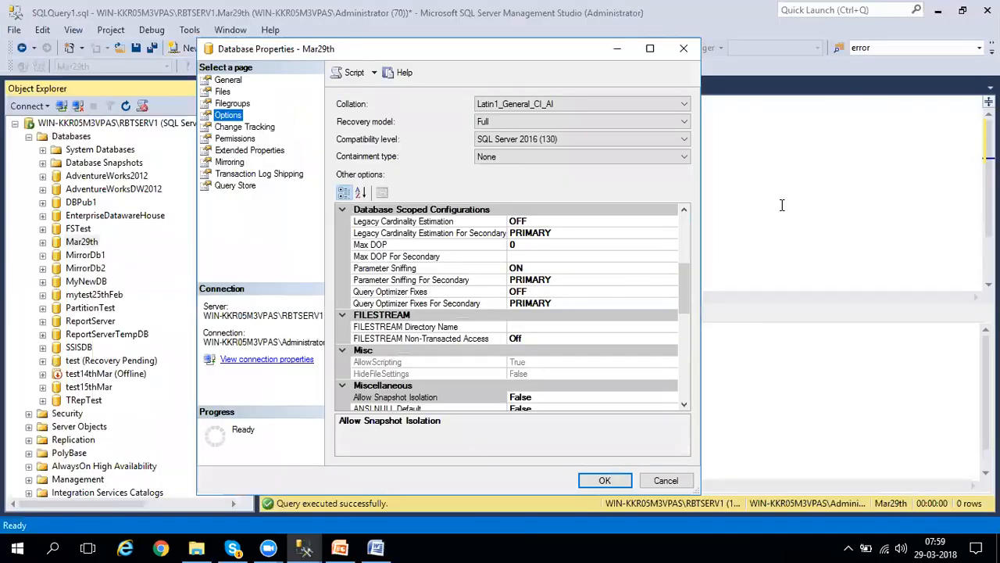
{"action": "left_click", "coordinate": [684, 48]}
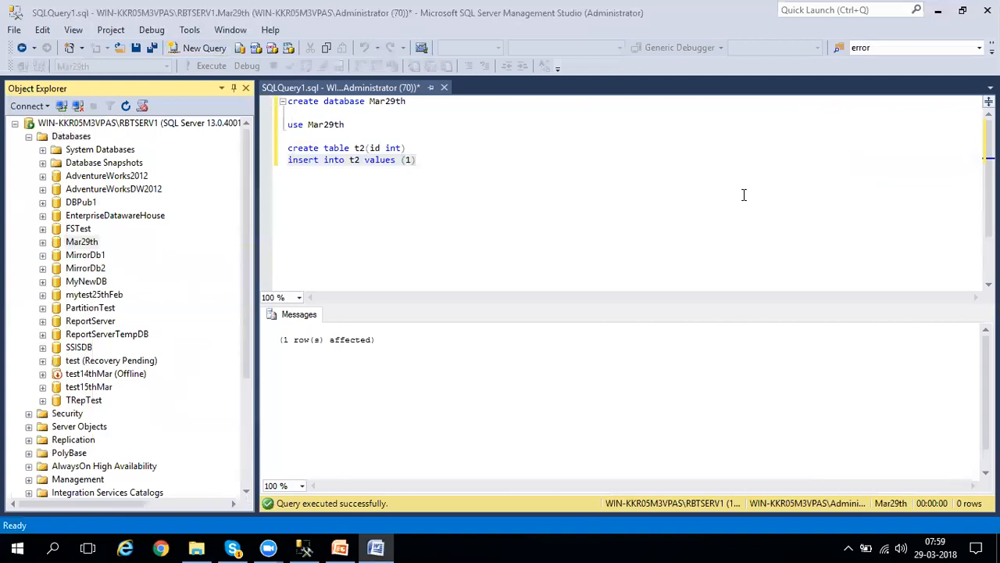
Start a backup statement below the insert line with "backup database [Mar29th]".
{"action": "right_click", "coordinate": [86, 242]}
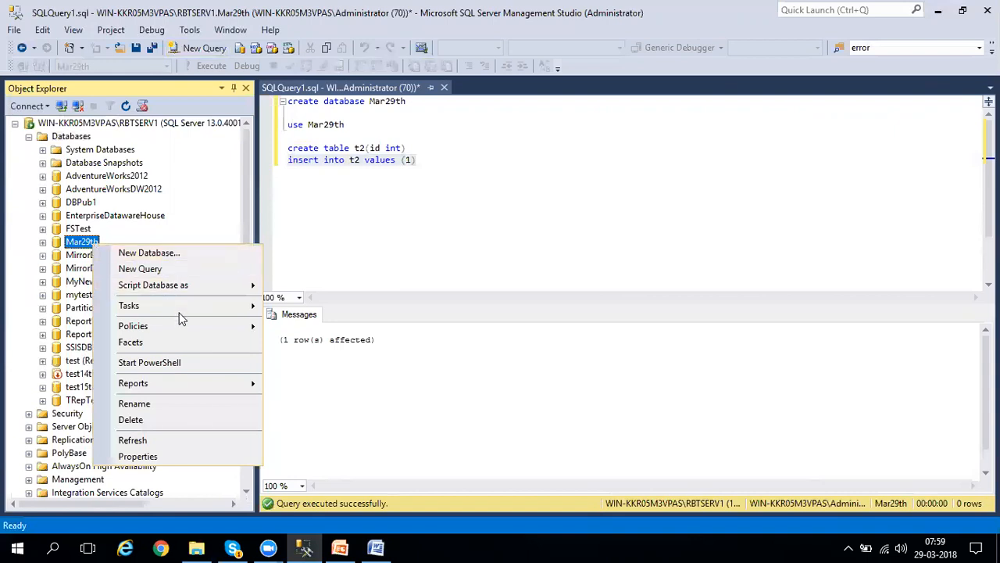
{"action": "mouse_move", "coordinate": [178, 311]}
{"action": "left_click", "coordinate": [578, 219]}
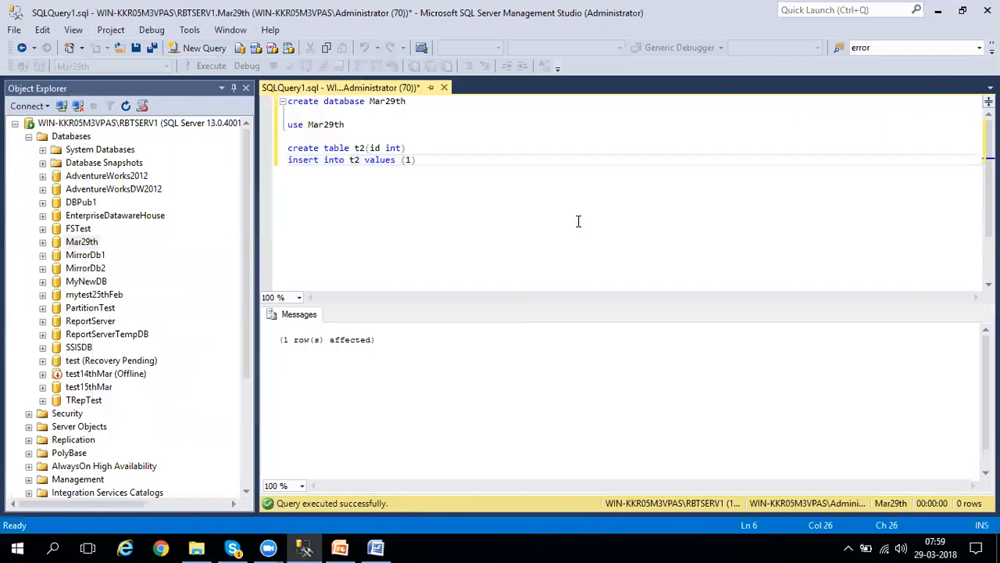
{"action": "key", "text": "Return"}
{"action": "key", "text": "Return"}
{"action": "type", "text": "bac"}
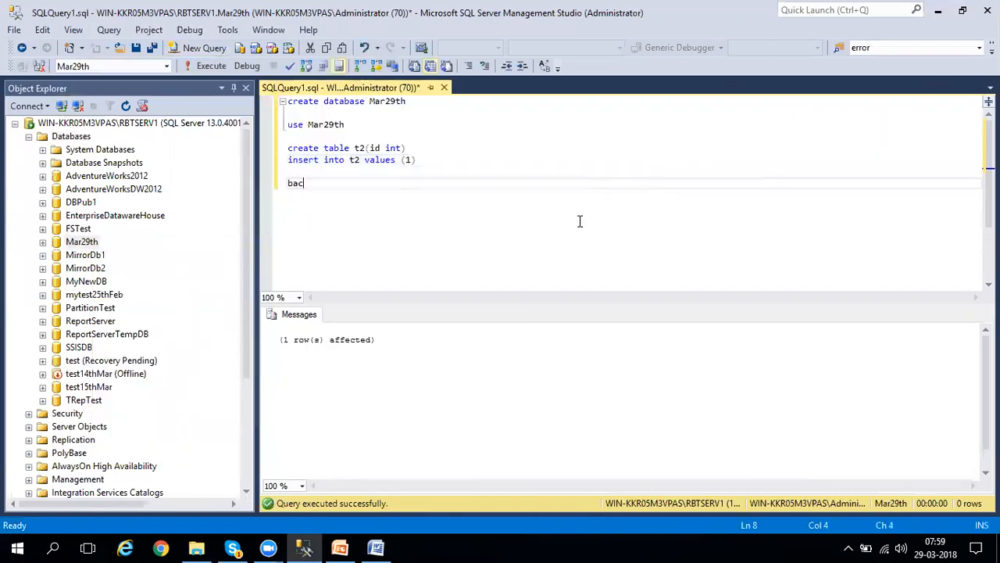
{"action": "type", "text": "kup database"}
{"action": "left_click_drag", "start_coordinate": [80, 243], "coordinate": [391, 208]}
{"action": "left_click", "coordinate": [458, 173]}
{"action": "left_click", "coordinate": [461, 193]}
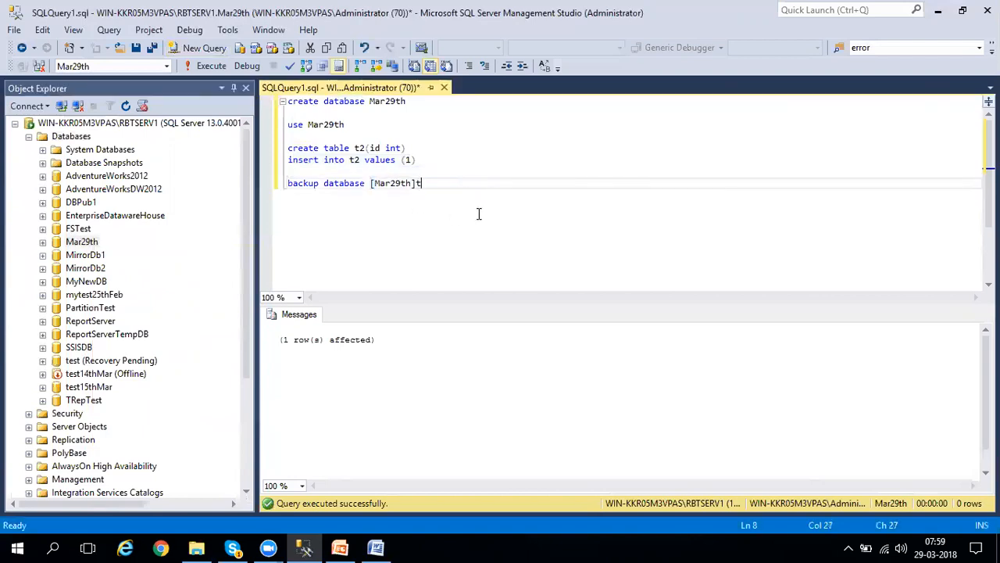
Complete the backup statement with "to disk='d:\temp\Mar29th.bak'" and execute it.
{"action": "type", "text": "to disk='d:\\'"}
{"action": "key", "text": "Left"}
{"action": "type", "text": "d:\\temp\\Mar29th.bak"}
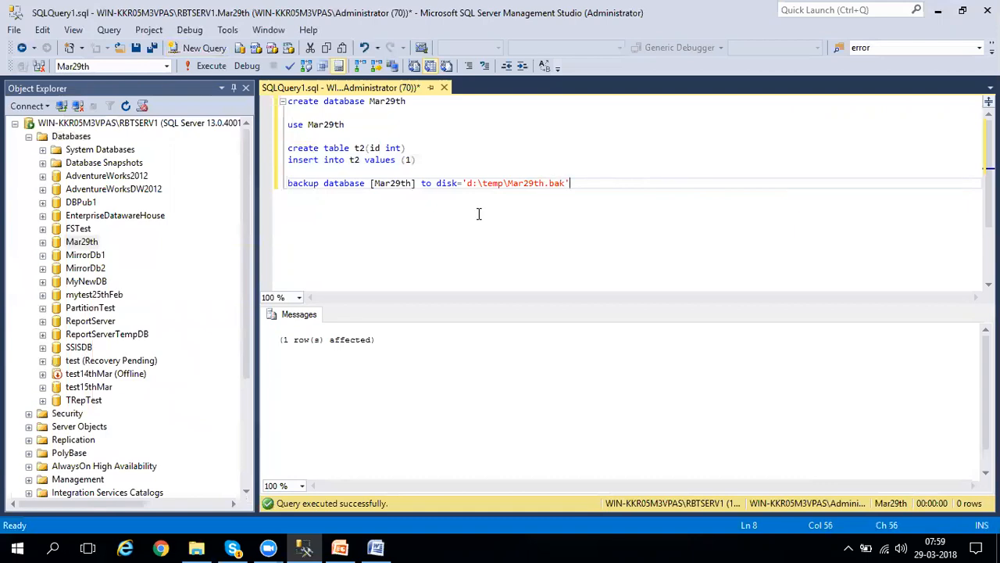
{"action": "key", "text": "shift+Home"}
{"action": "key", "text": "F5"}
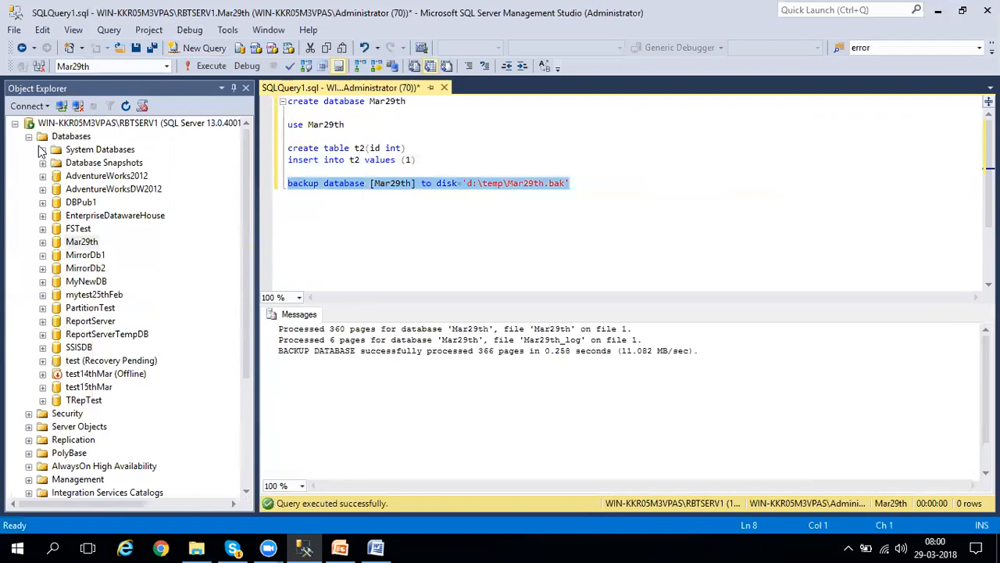
Start a database restore on RBTSERV2 with a device as source and browse for a backup file to add.
{"action": "left_click", "coordinate": [16, 124]}
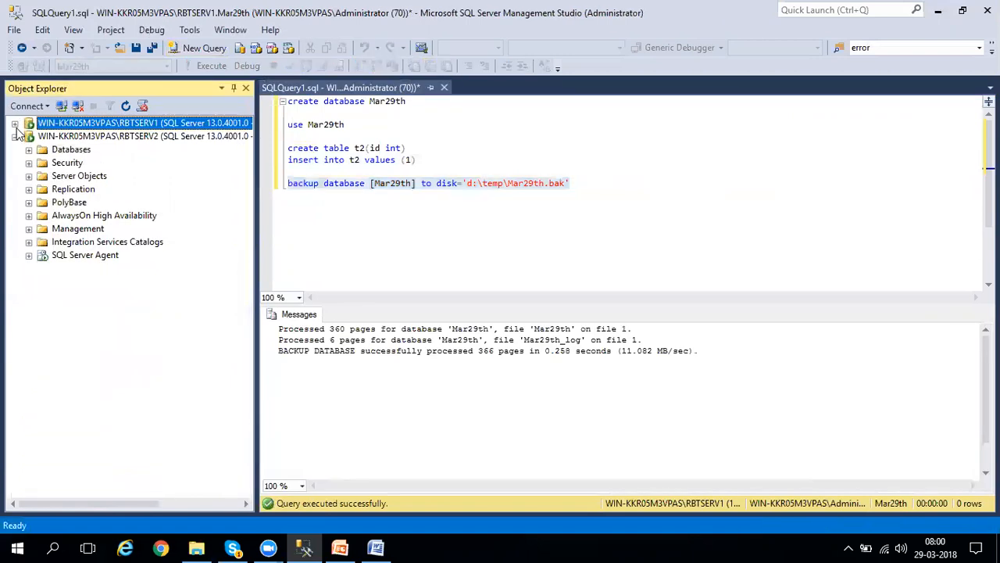
{"action": "right_click", "coordinate": [55, 154]}
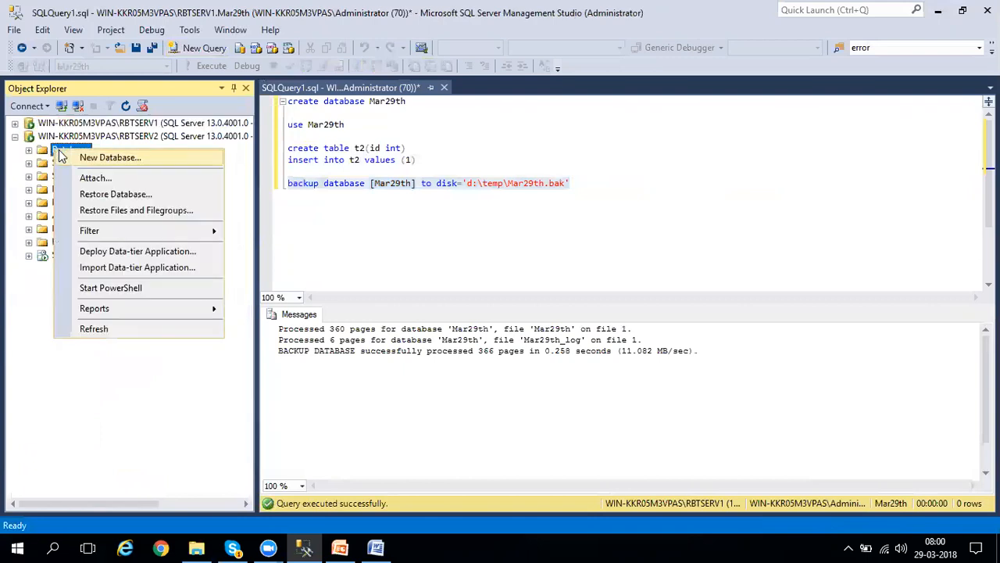
{"action": "left_click", "coordinate": [97, 195]}
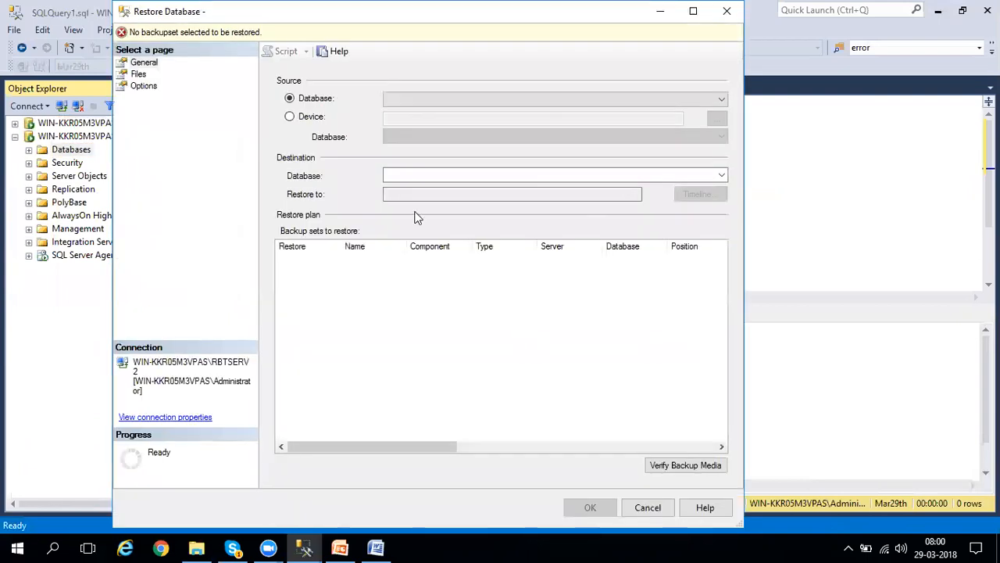
{"action": "left_click", "coordinate": [310, 119]}
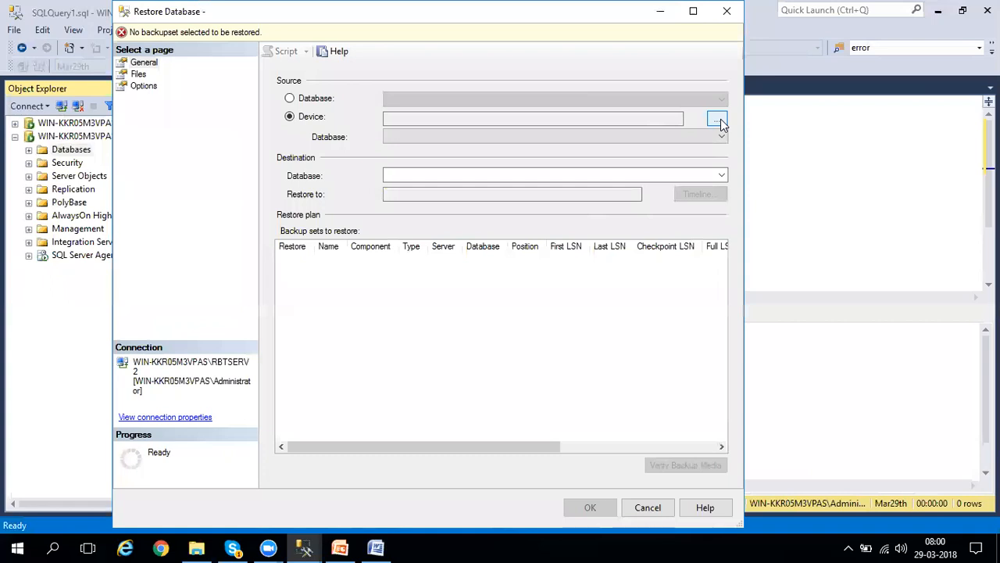
{"action": "left_click", "coordinate": [717, 119]}
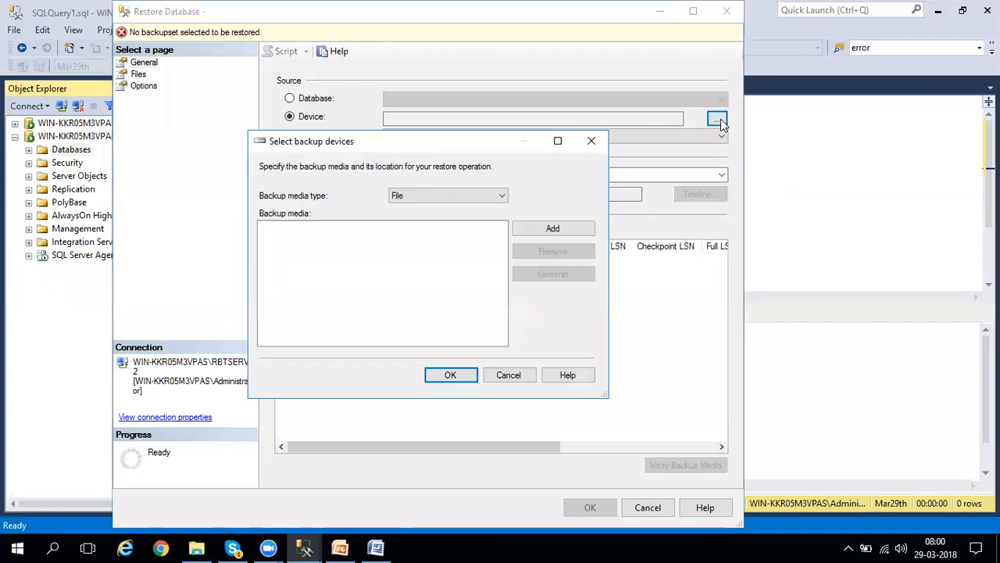
{"action": "left_click", "coordinate": [550, 235]}
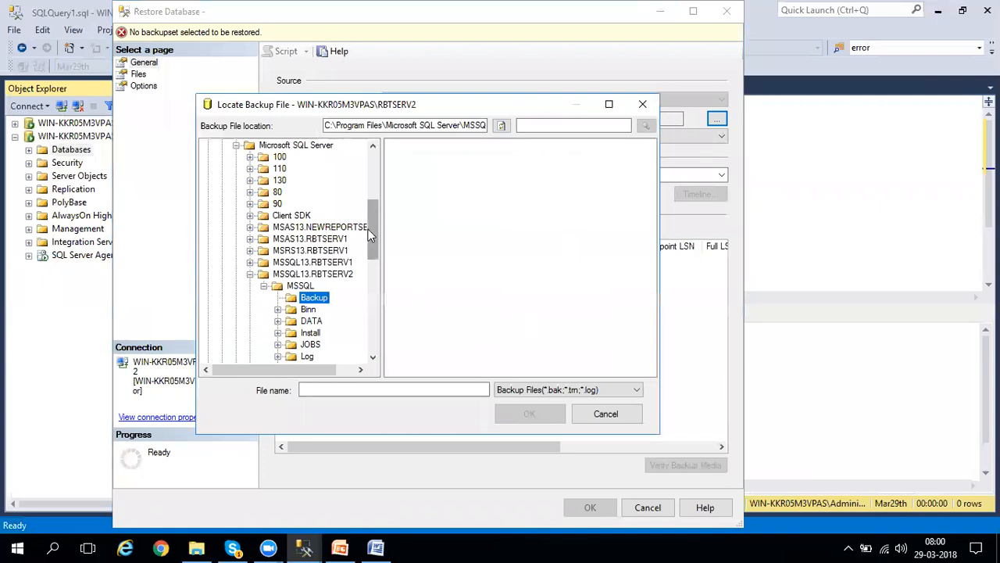
Choose Mar29th.bak from D:\temp as the backup media and accept it as the restore source.
{"action": "left_click_drag", "start_coordinate": [371, 230], "coordinate": [369, 170]}
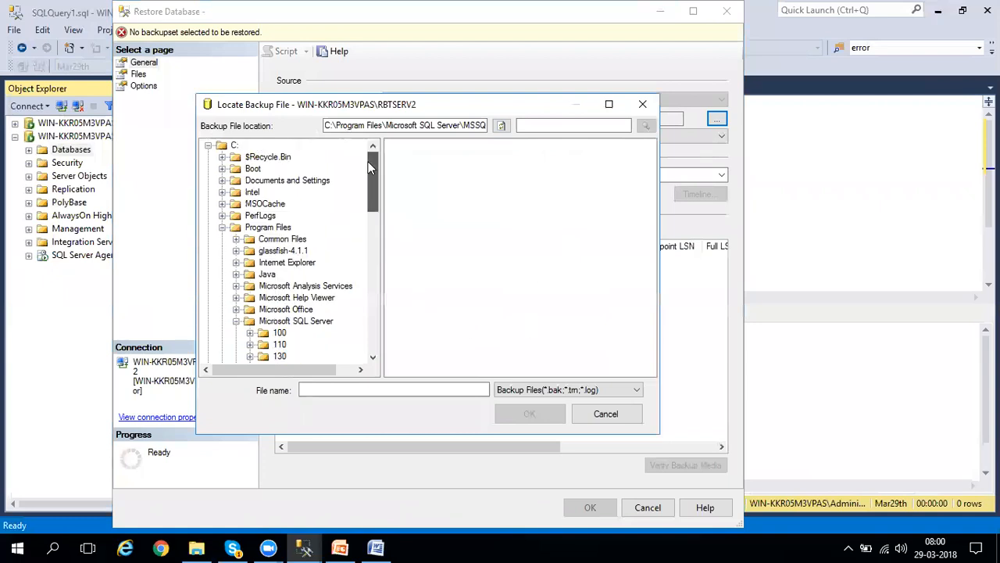
{"action": "left_click", "coordinate": [208, 147]}
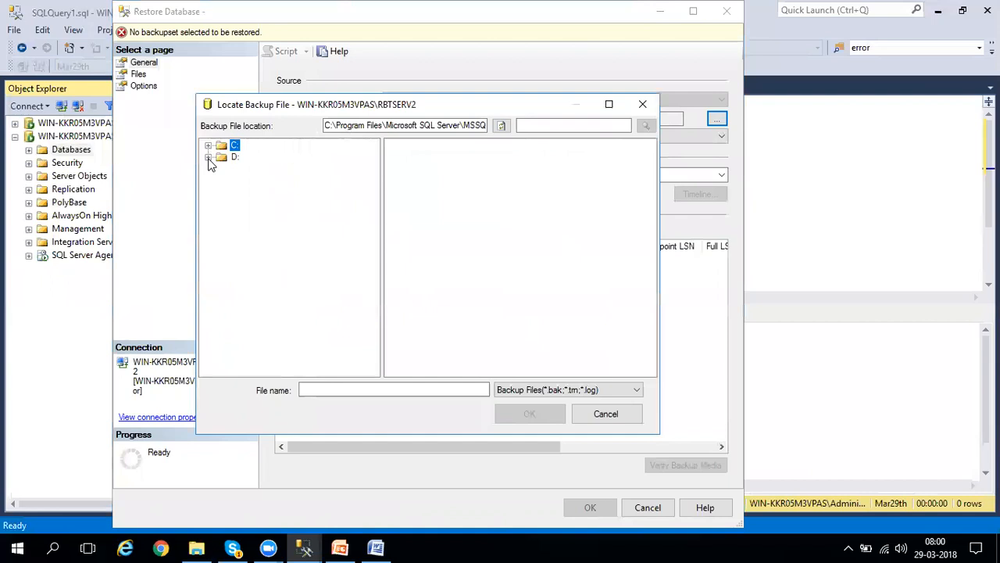
{"action": "left_click", "coordinate": [209, 158]}
{"action": "left_click", "coordinate": [254, 297]}
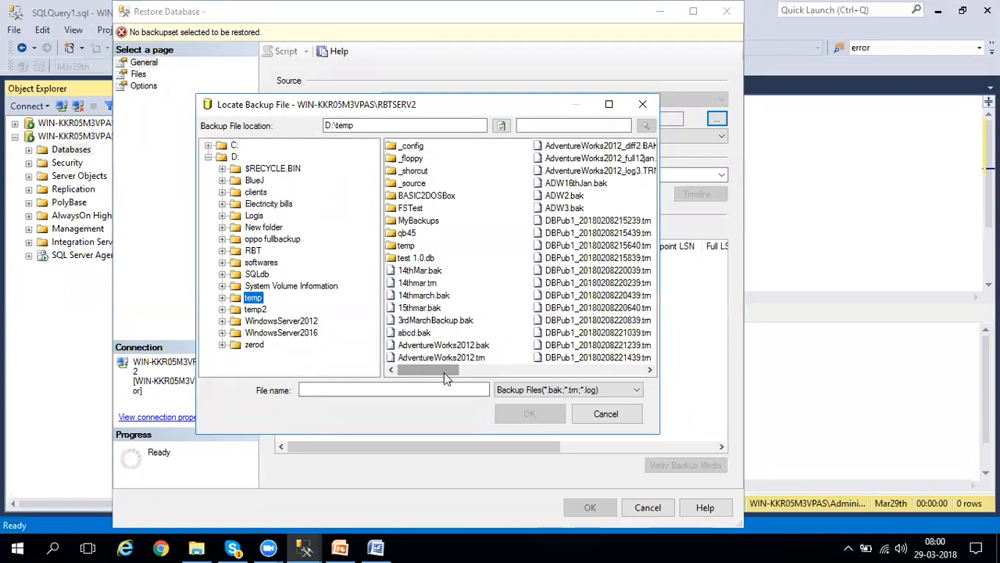
{"action": "left_click", "coordinate": [580, 245]}
{"action": "key", "text": "m"}
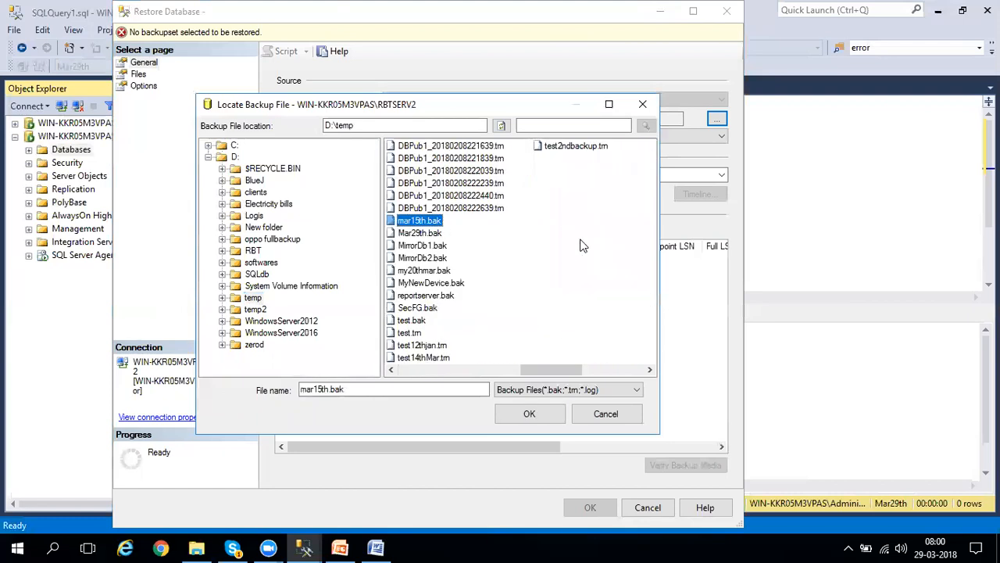
{"action": "left_click", "coordinate": [428, 236]}
{"action": "left_click", "coordinate": [534, 411]}
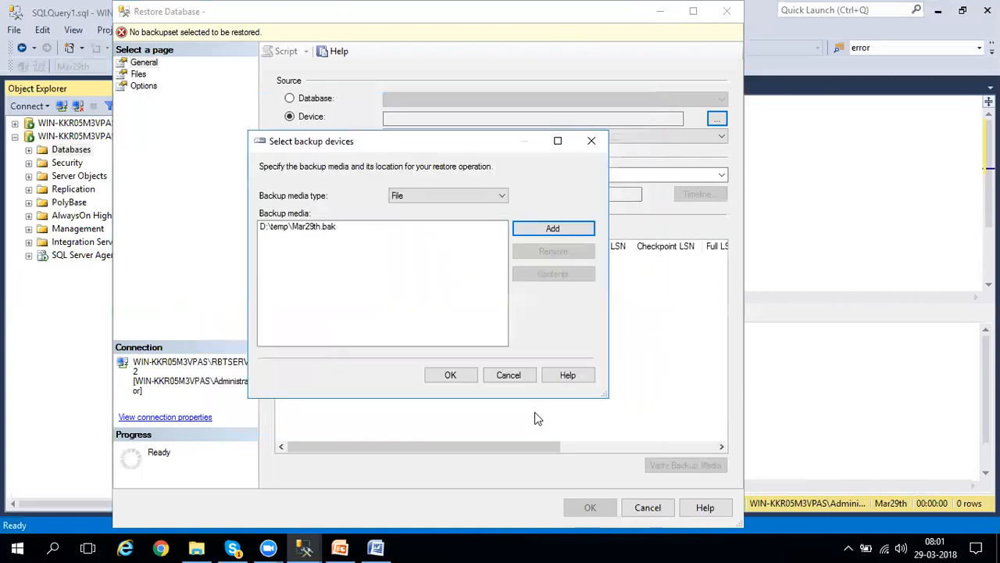
{"action": "left_click", "coordinate": [463, 375]}
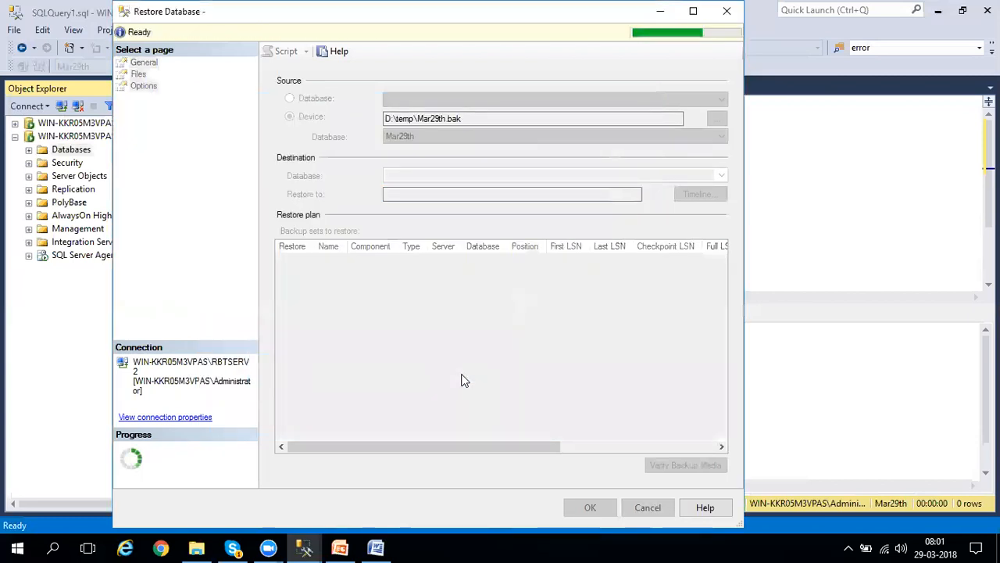
Add "12" to the file name in the restore path of the Mar29th data file.
{"action": "left_click", "coordinate": [138, 73]}
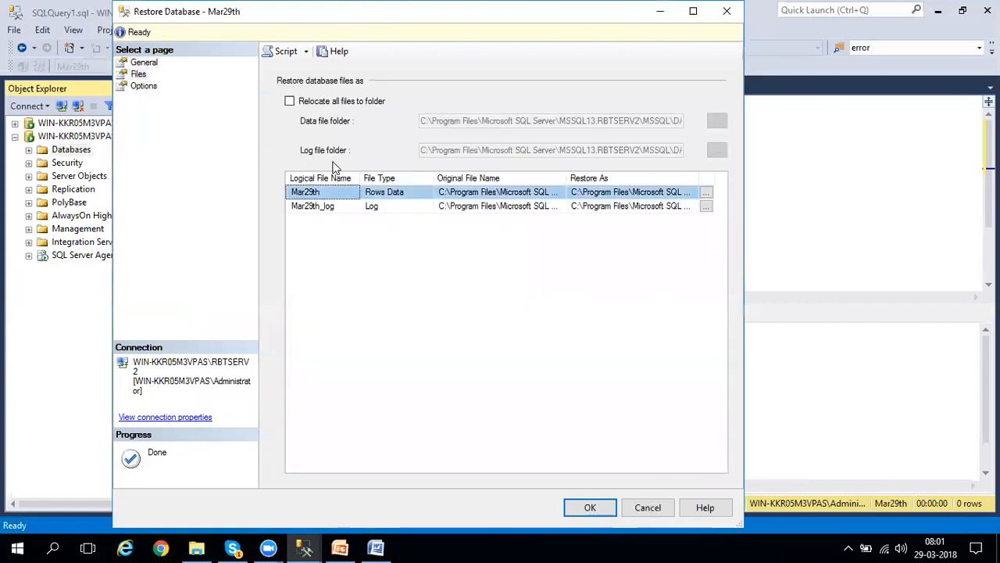
{"action": "left_click", "coordinate": [617, 192]}
{"action": "key", "text": "End"}
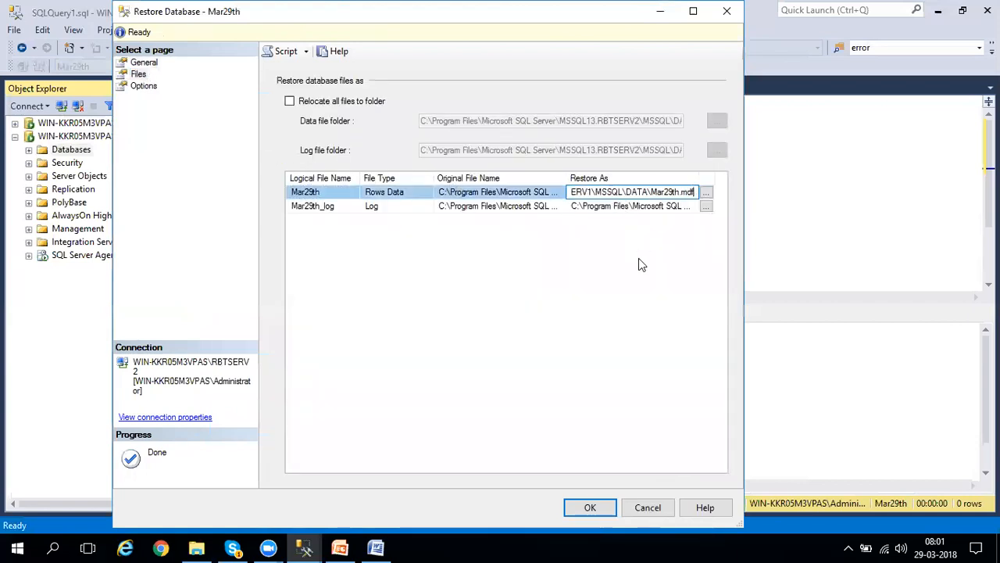
{"action": "key", "text": "Left"}
{"action": "key", "text": "Left"}
{"action": "key", "text": "Left"}
{"action": "key", "text": "Left"}
{"action": "type", "text": "12"}
Rename the log file in its restore path as Mar29th_log123.ldf and return to the data file's path.
{"action": "left_click", "coordinate": [683, 207]}
{"action": "key", "text": "End"}
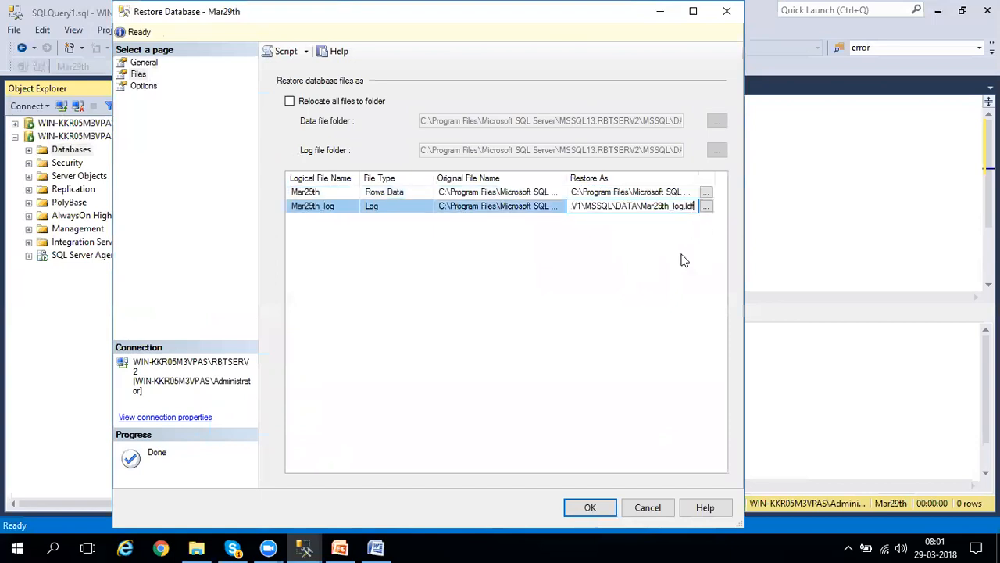
{"action": "key", "text": "Left"}
{"action": "key", "text": "Left"}
{"action": "key", "text": "Left"}
{"action": "key", "text": "Left"}
{"action": "key", "text": "Left"}
{"action": "key", "text": "Right"}
{"action": "type", "text": "123"}
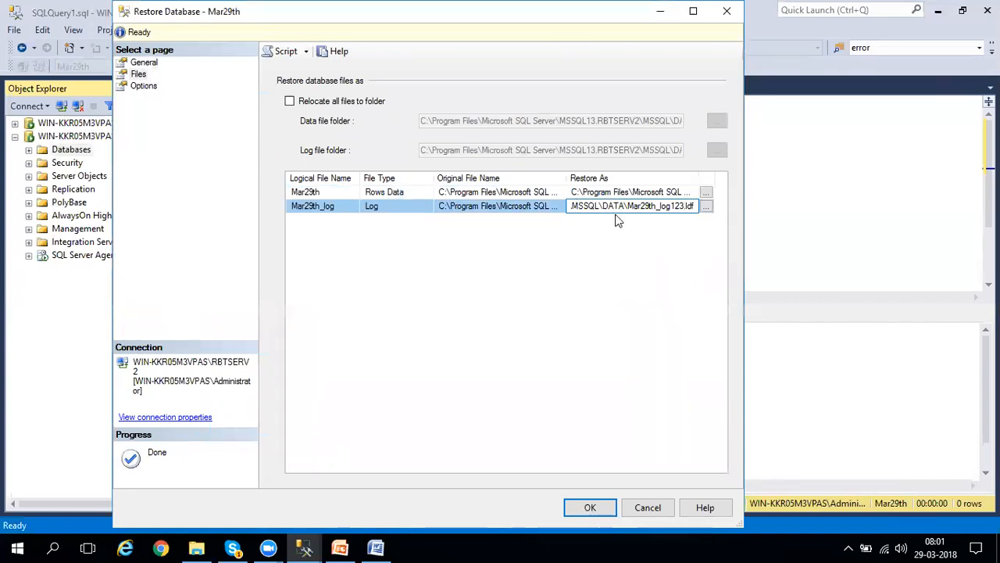
{"action": "left_click", "coordinate": [625, 192]}
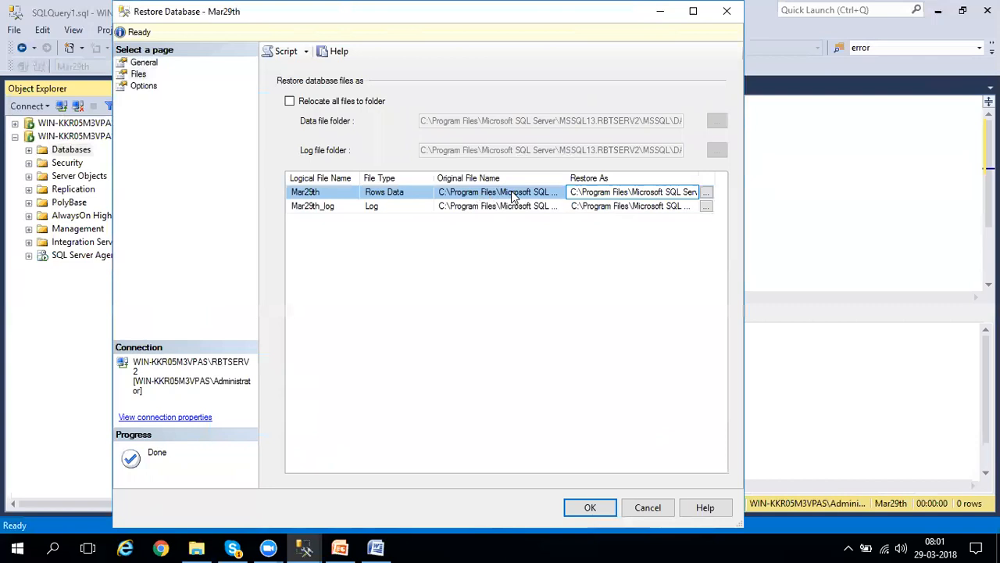
Set the recovery state to RESTORE WITH NORECOVERY and run the Mar29th restore.
{"action": "left_click", "coordinate": [139, 86]}
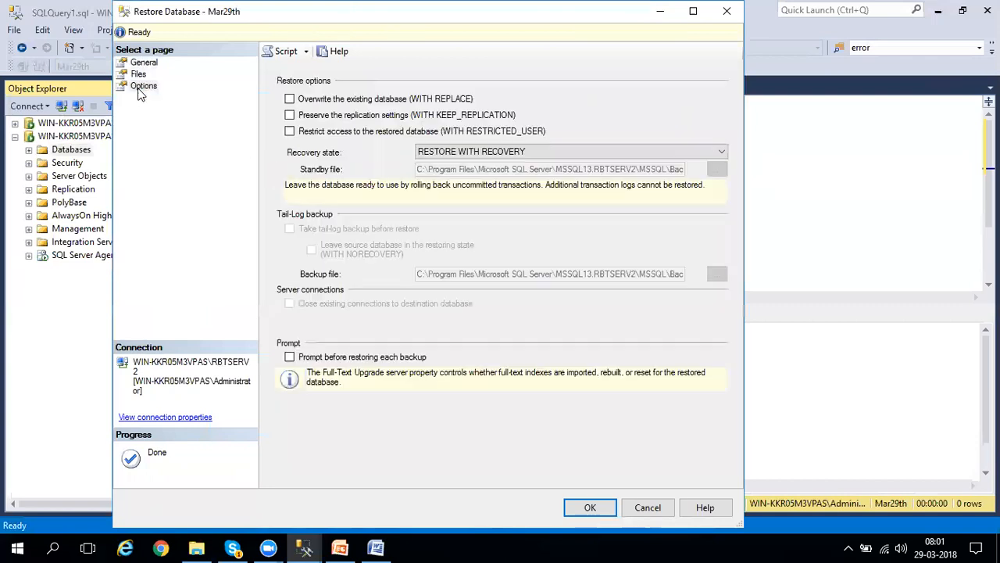
{"action": "left_click", "coordinate": [494, 153]}
{"action": "left_click", "coordinate": [483, 175]}
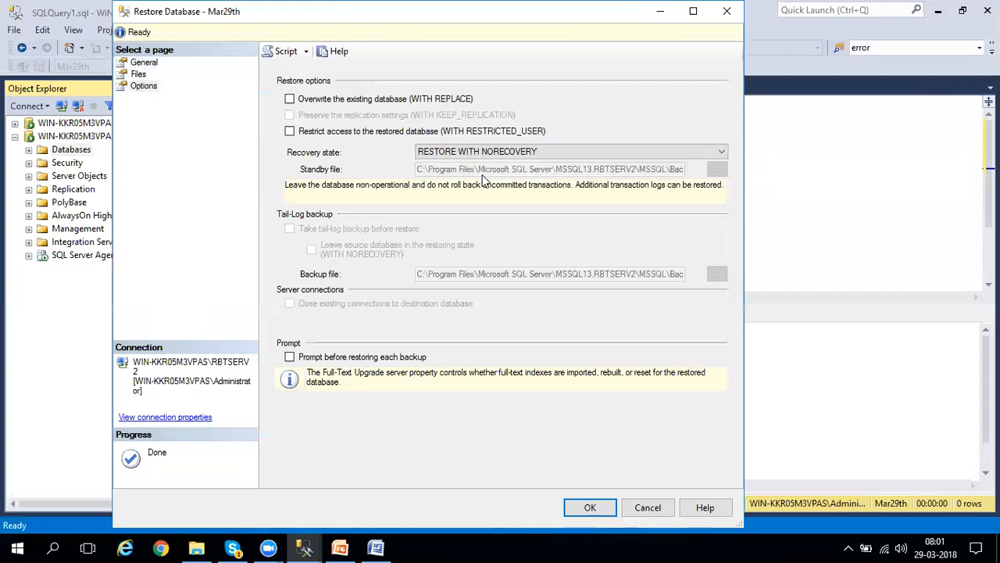
{"action": "left_click", "coordinate": [590, 508]}
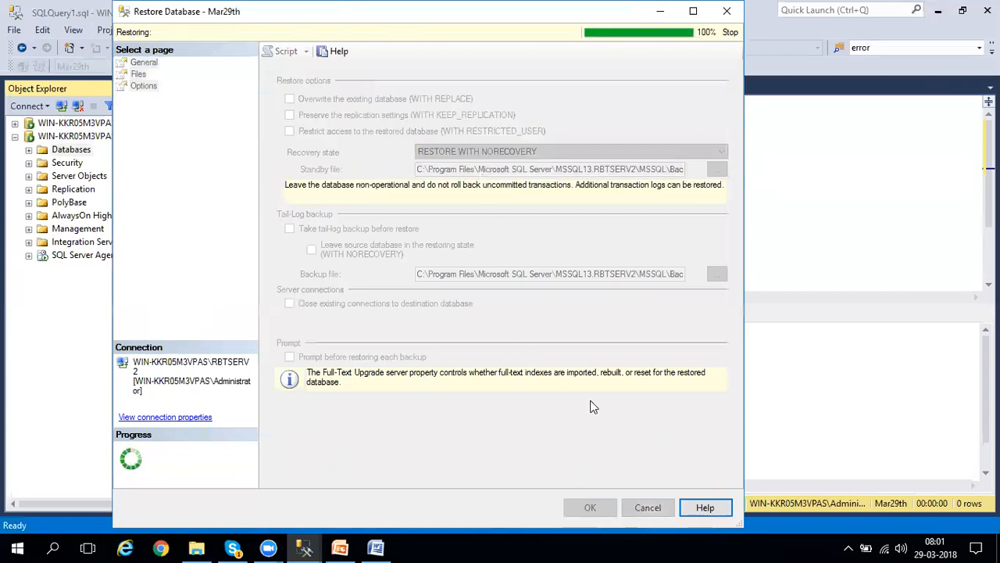
{"action": "left_click", "coordinate": [574, 329]}
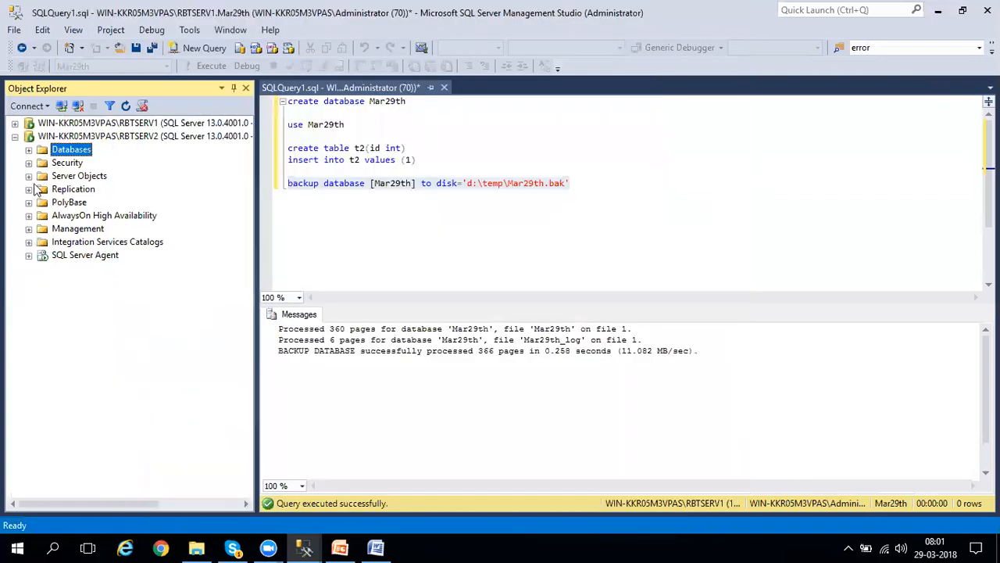
Expand and refresh the databases on RBTSERV2 and check the state of Mar29th.
{"action": "left_click", "coordinate": [28, 150]}
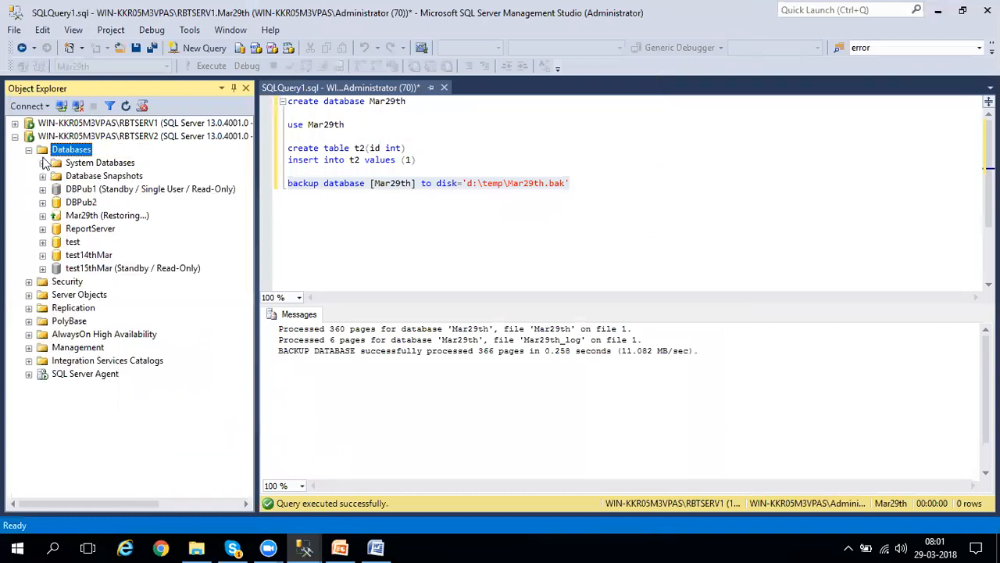
{"action": "right_click", "coordinate": [77, 156]}
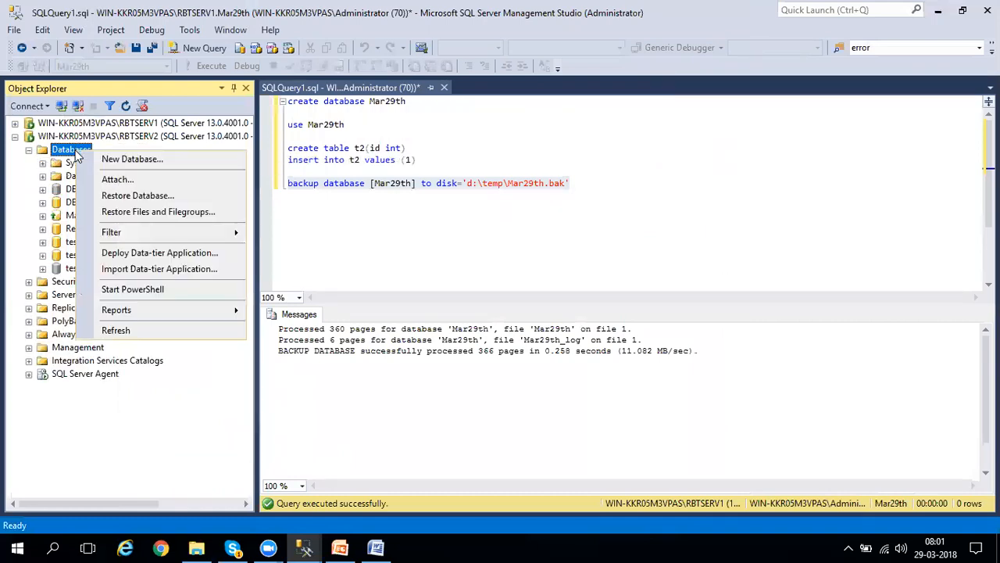
{"action": "left_click", "coordinate": [113, 330]}
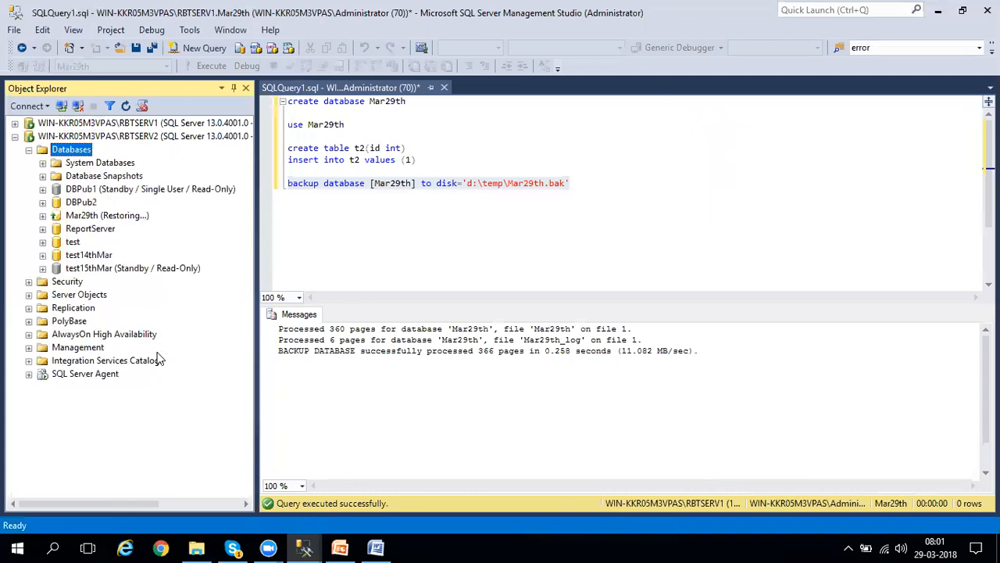
{"action": "left_click", "coordinate": [99, 220]}
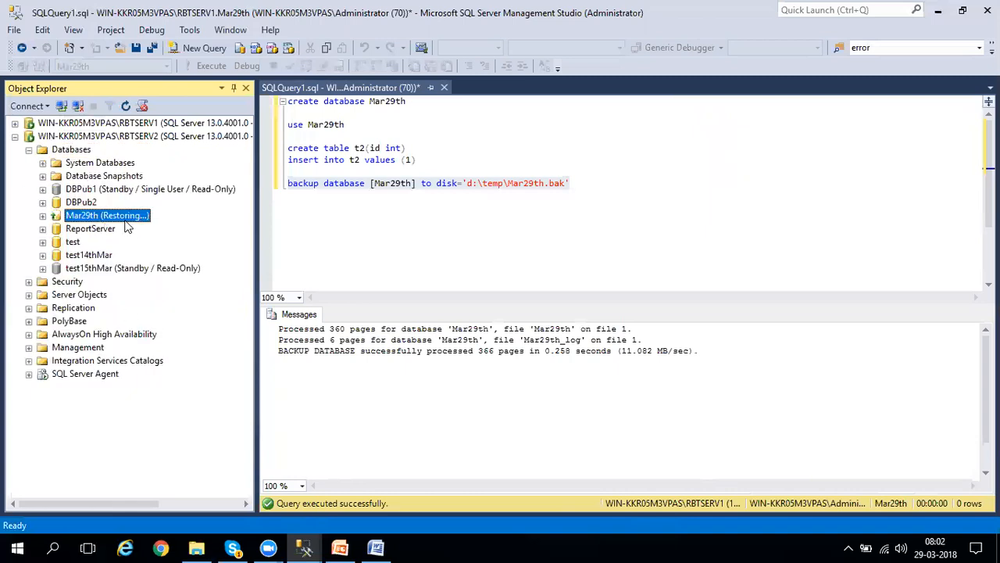
Switch to Word, highlight the transaction log backup step of the mirroring procedure, and return to Management Studio.
{"action": "left_click", "coordinate": [376, 547]}
{"action": "left_click_drag", "start_coordinate": [355, 305], "coordinate": [635, 321]}
{"action": "left_click", "coordinate": [645, 381]}
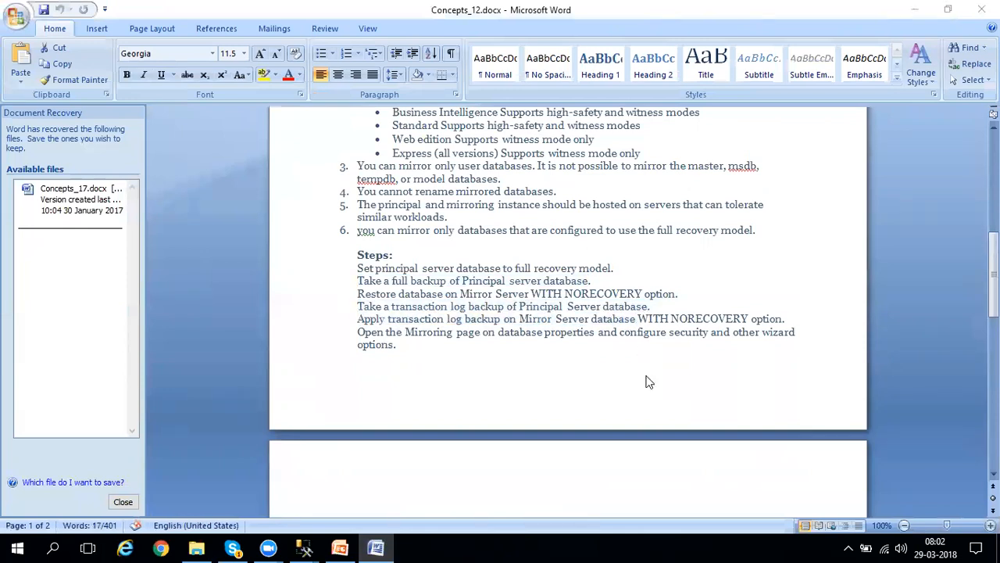
{"action": "key", "text": "alt+Tab"}
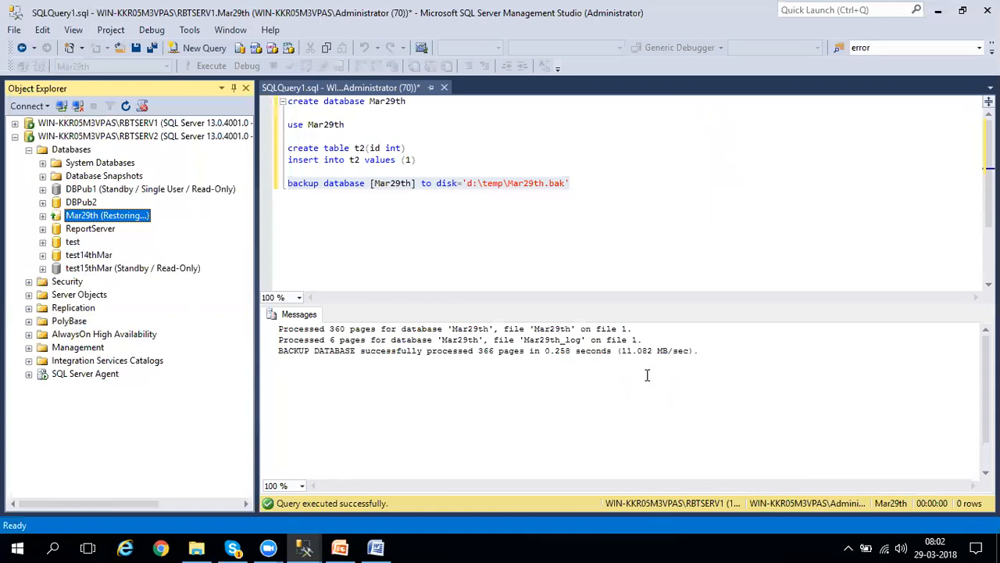
Open the backup settings for Mar29th on RBTSERV1 and set the backup type to Transaction Log.
{"action": "left_click", "coordinate": [15, 123]}
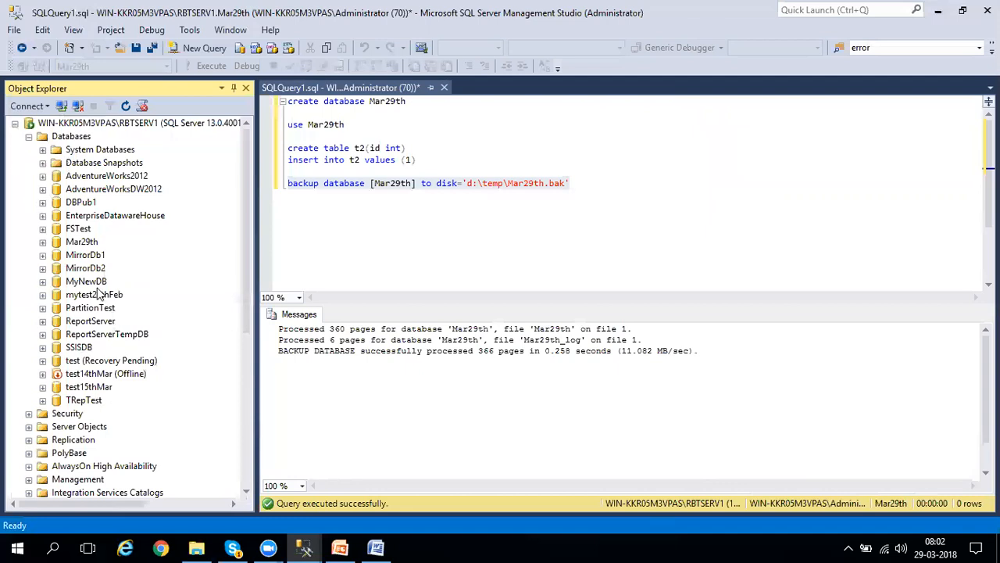
{"action": "right_click", "coordinate": [86, 244]}
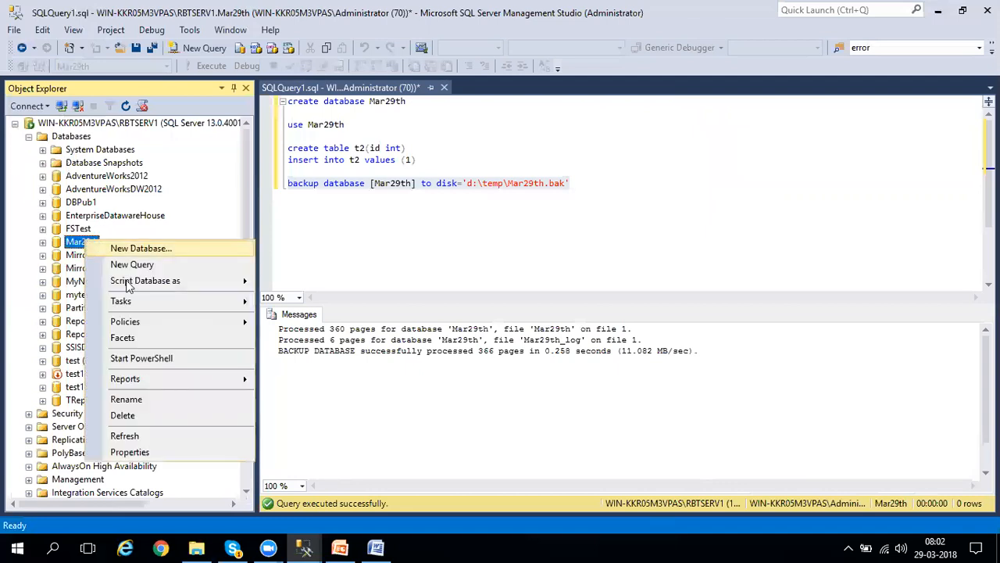
{"action": "mouse_move", "coordinate": [134, 302]}
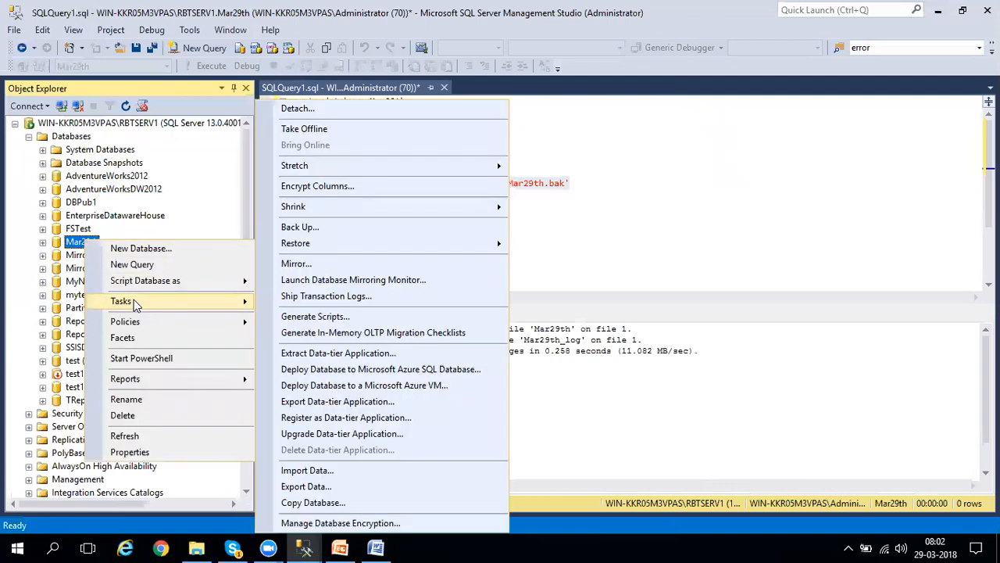
{"action": "left_click", "coordinate": [340, 224]}
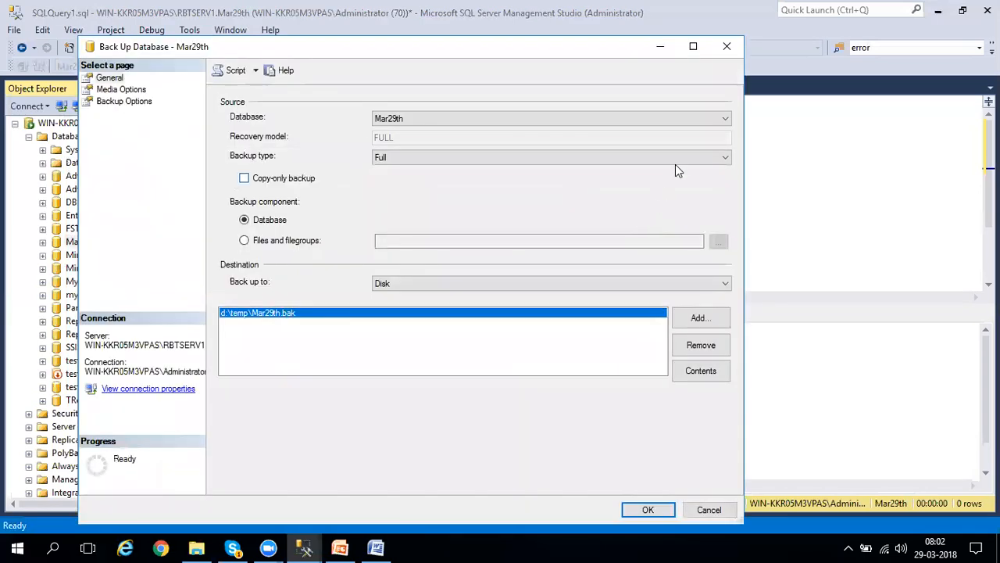
{"action": "left_click", "coordinate": [675, 158]}
{"action": "left_click", "coordinate": [580, 198]}
{"action": "left_click", "coordinate": [580, 160]}
{"action": "left_click", "coordinate": [469, 190]}
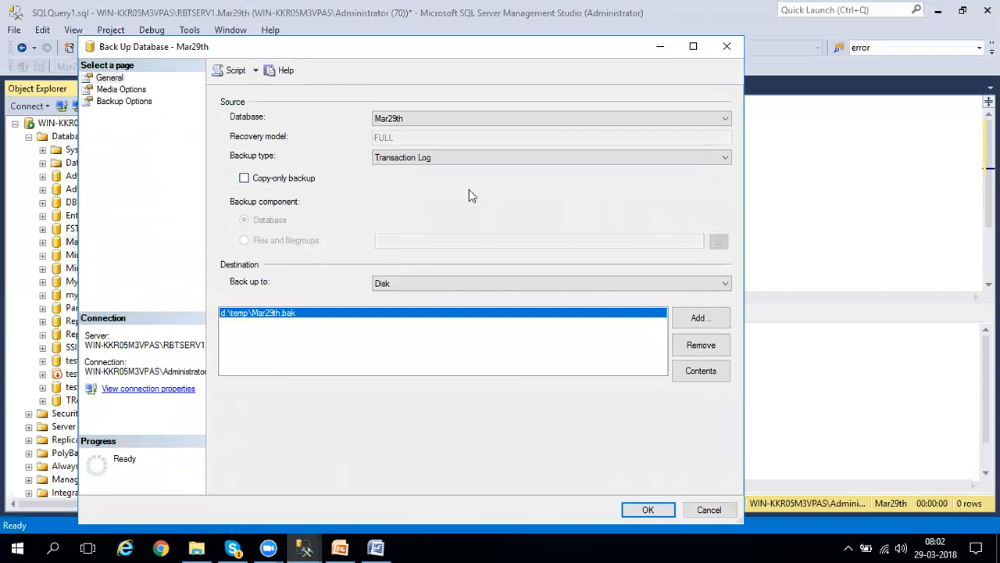
Remove the existing backup destination of Mar29th and browse to D:\temp as the folder for a new destination file.
{"action": "left_click", "coordinate": [690, 349]}
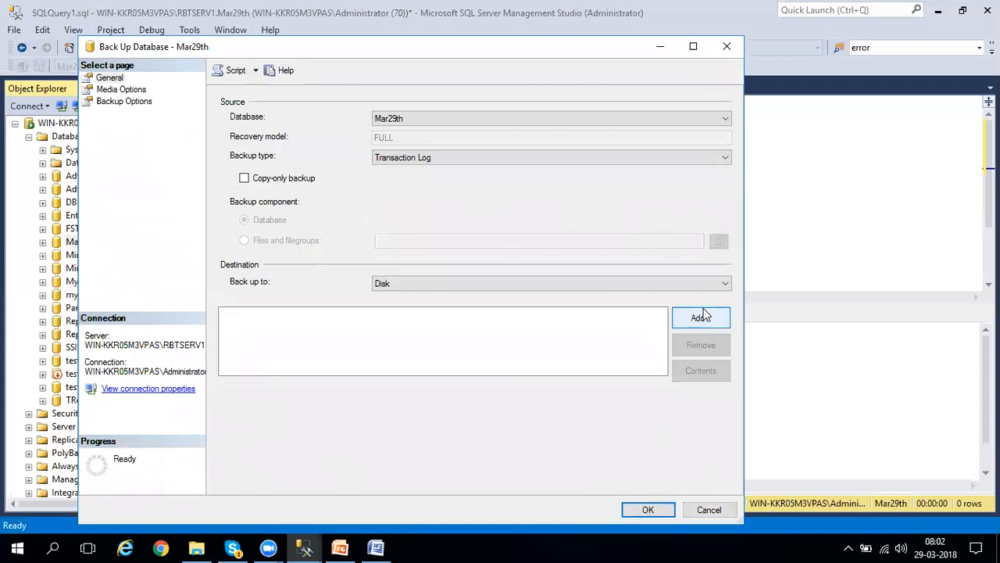
{"action": "left_click", "coordinate": [704, 317]}
{"action": "left_click", "coordinate": [622, 271]}
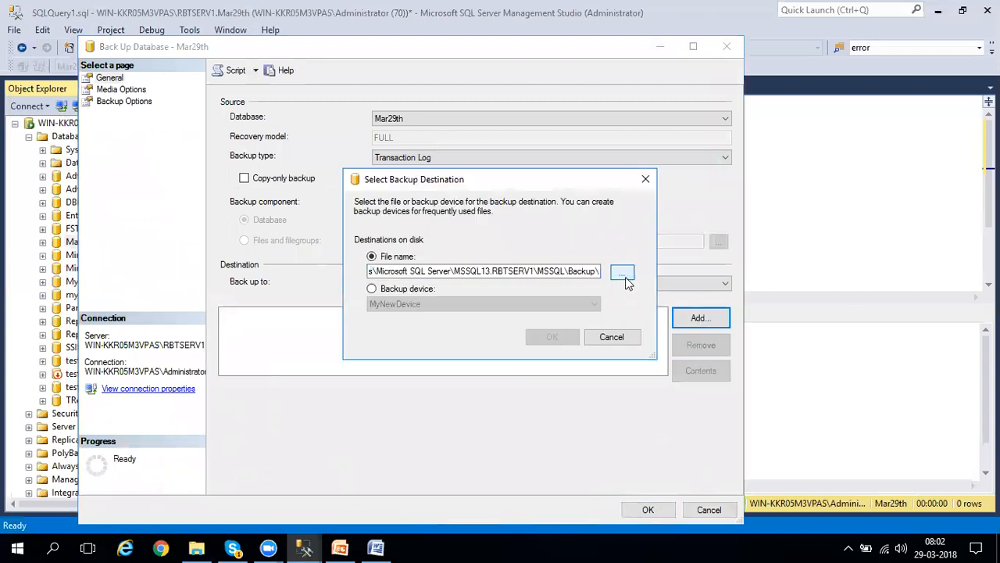
{"action": "scroll", "coordinate": [630, 119], "scroll_direction": "up", "scroll_amount": 4}
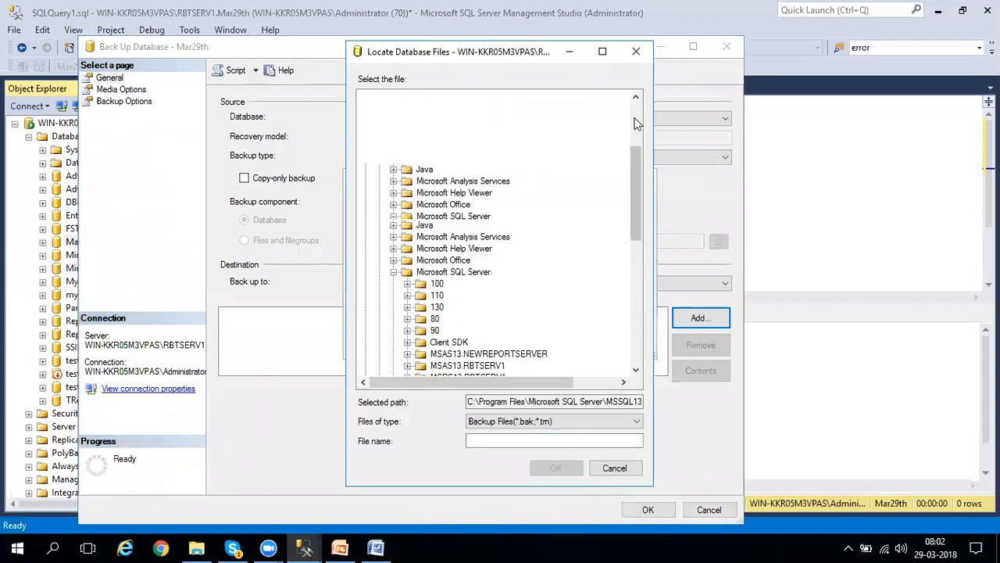
{"action": "left_click", "coordinate": [365, 97]}
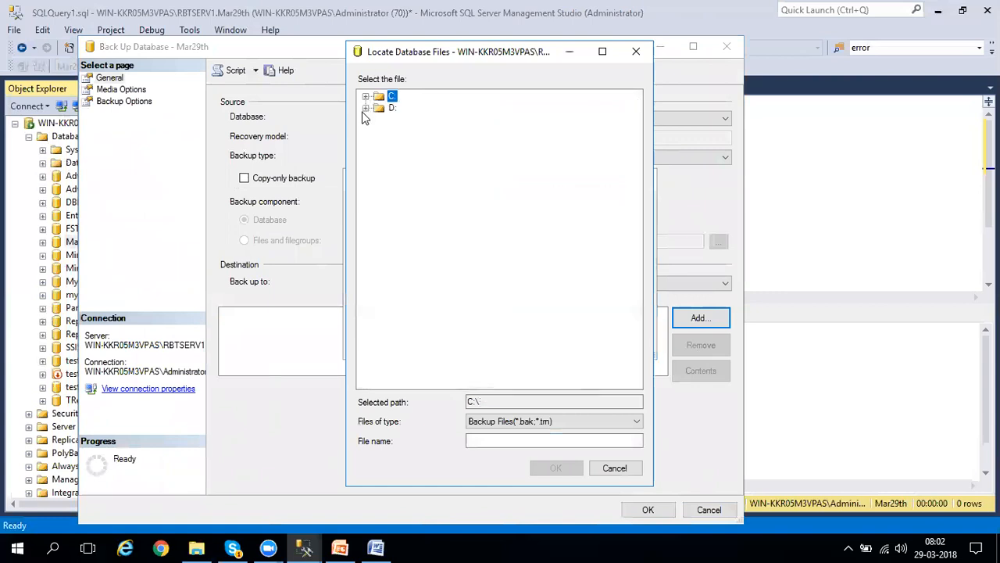
{"action": "left_click", "coordinate": [365, 108]}
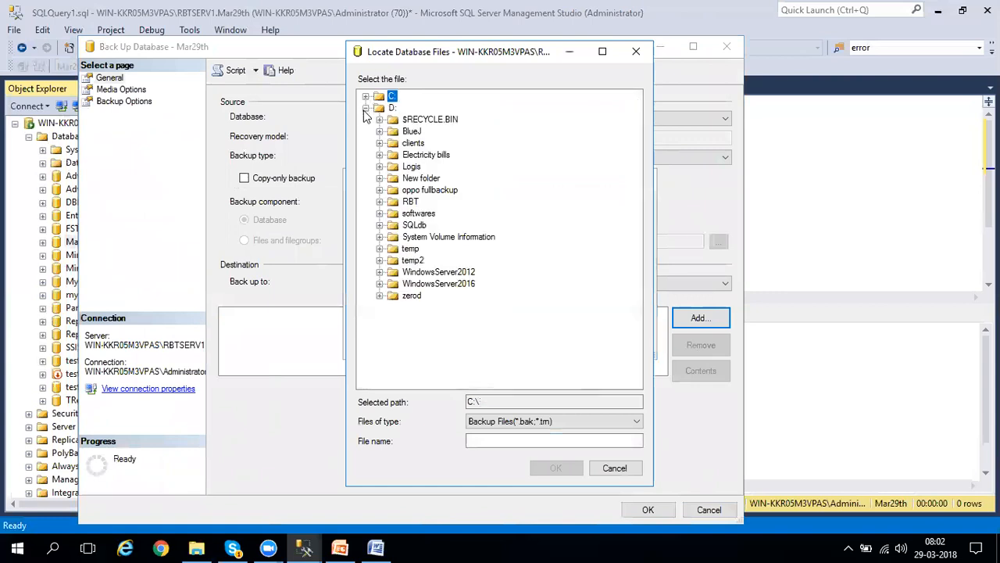
{"action": "left_click", "coordinate": [379, 248]}
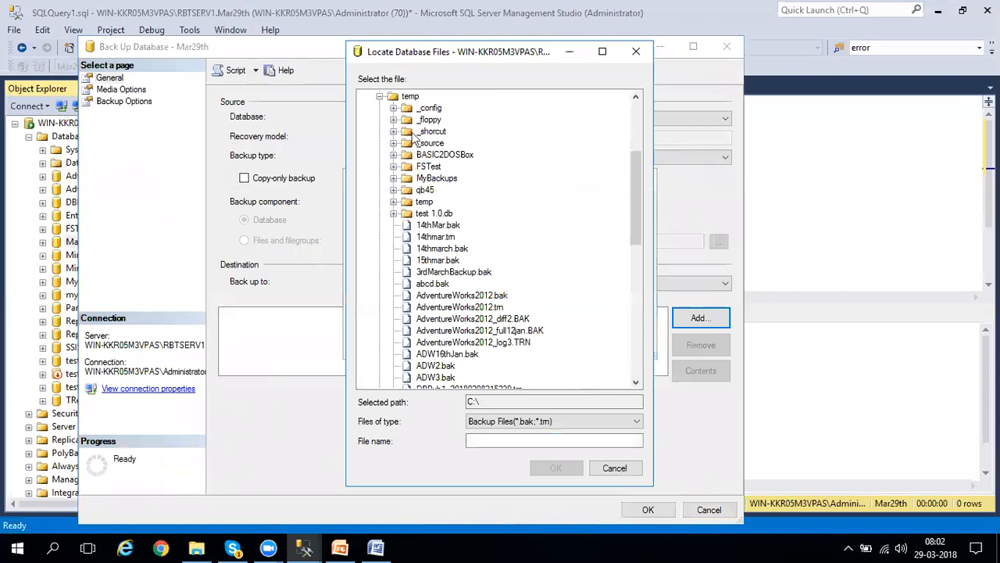
{"action": "left_click", "coordinate": [411, 96]}
Name the destination file Mar29th.trn and run the transaction log backup.
{"action": "left_click", "coordinate": [499, 439]}
{"action": "type", "text": "Mar29th.trn"}
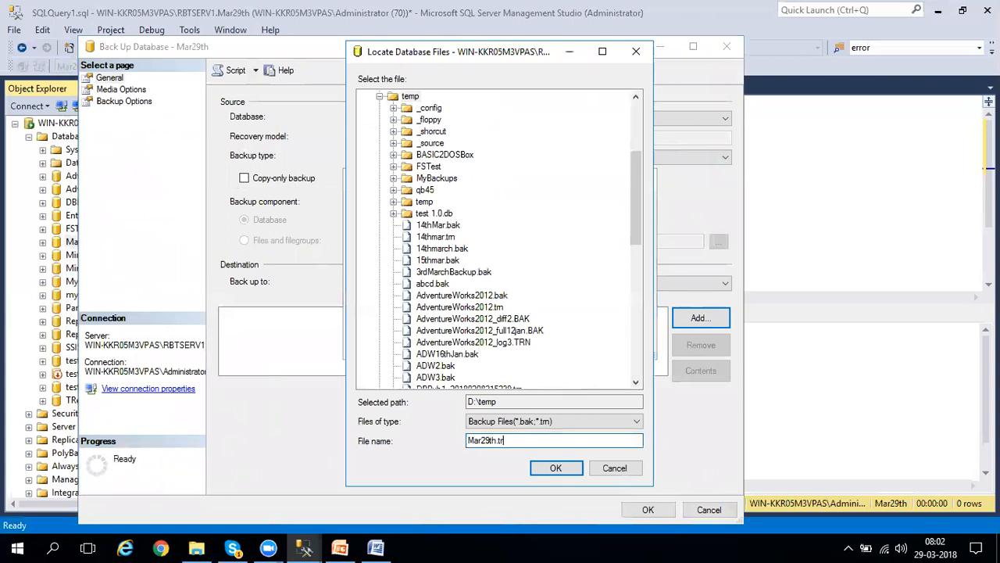
{"action": "left_click", "coordinate": [556, 469]}
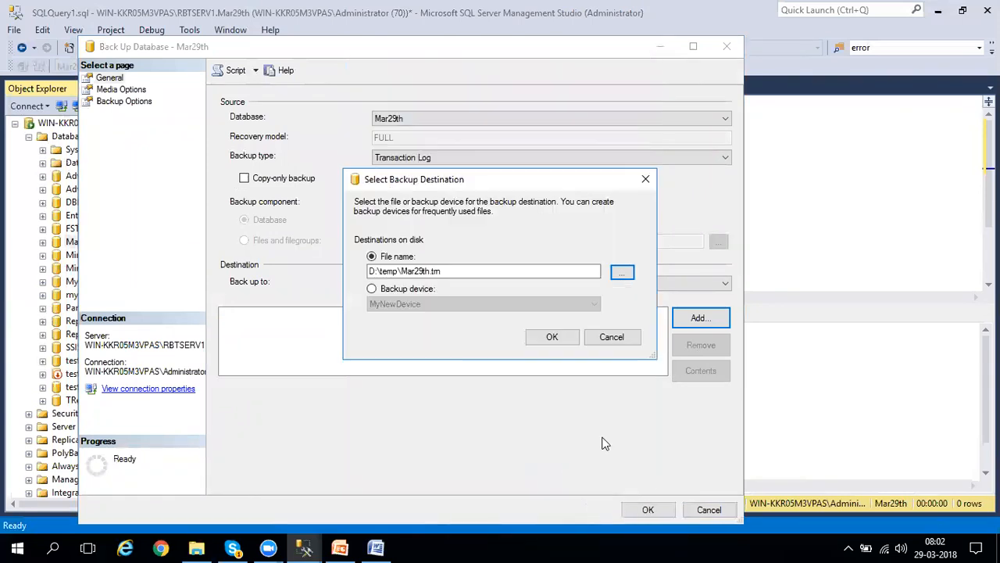
{"action": "left_click", "coordinate": [559, 341]}
{"action": "left_click", "coordinate": [648, 510]}
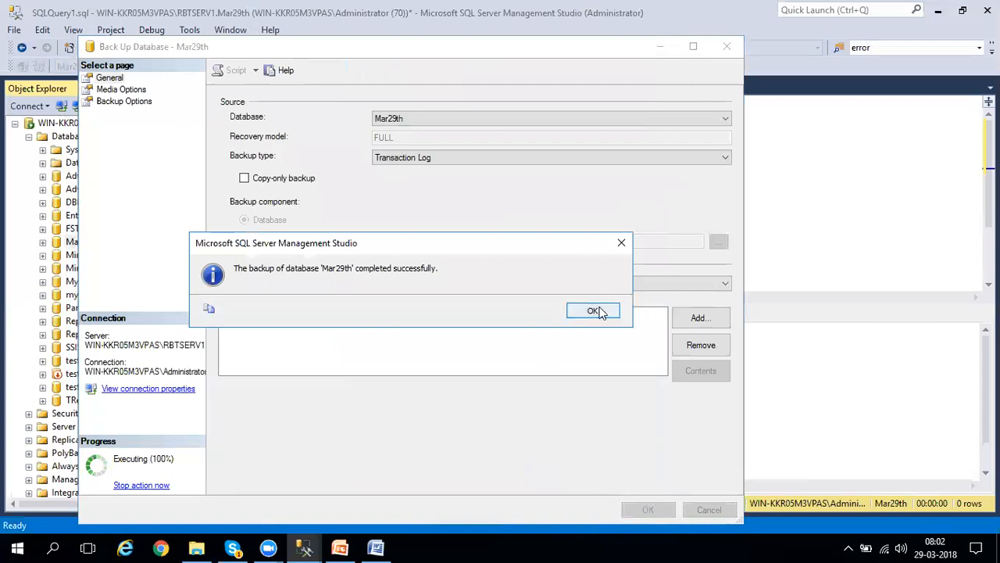
{"action": "left_click", "coordinate": [599, 310]}
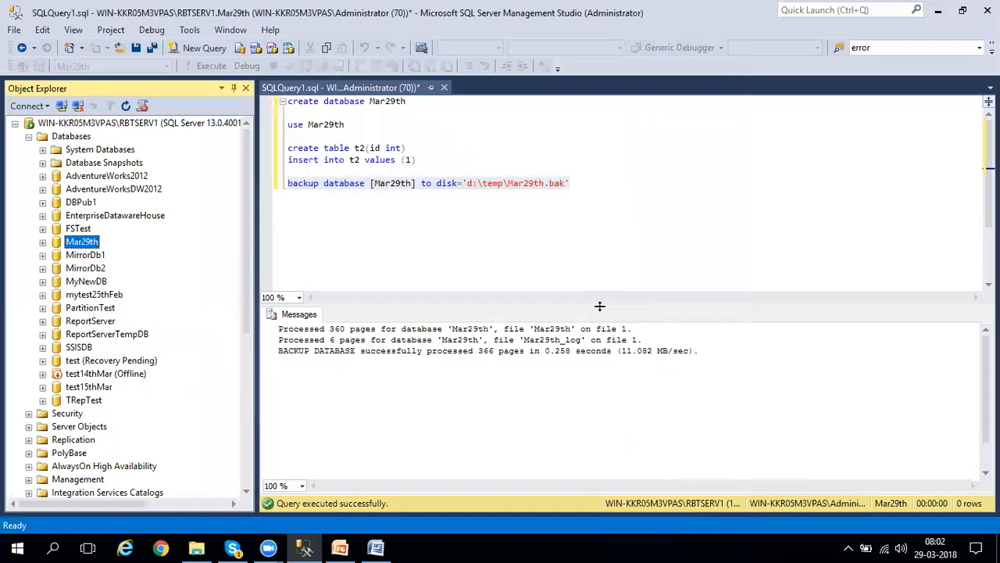
Open the transaction log restore for Mar29th on RBTSERV2 and set the restore source to a device.
{"action": "left_click", "coordinate": [14, 123]}
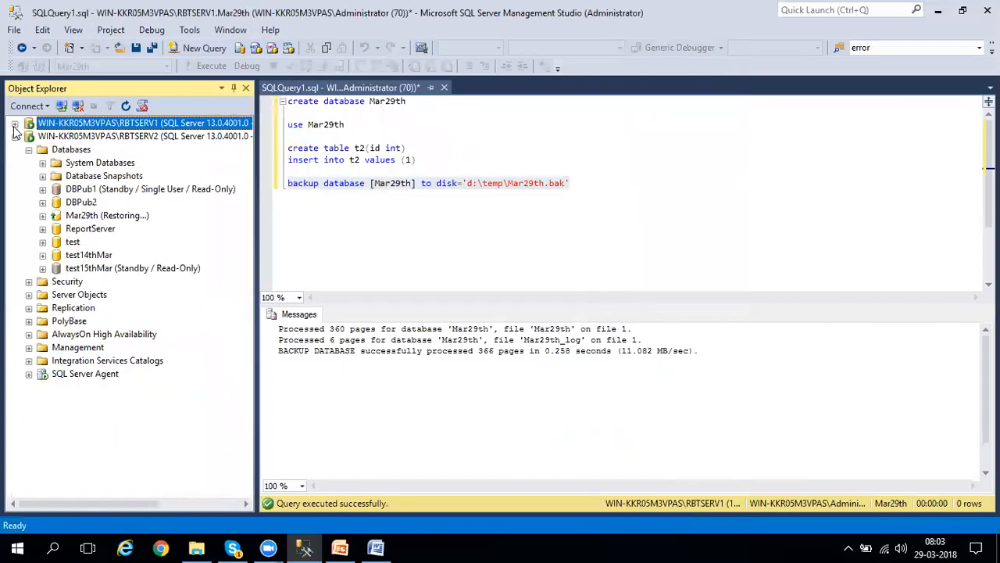
{"action": "right_click", "coordinate": [86, 221]}
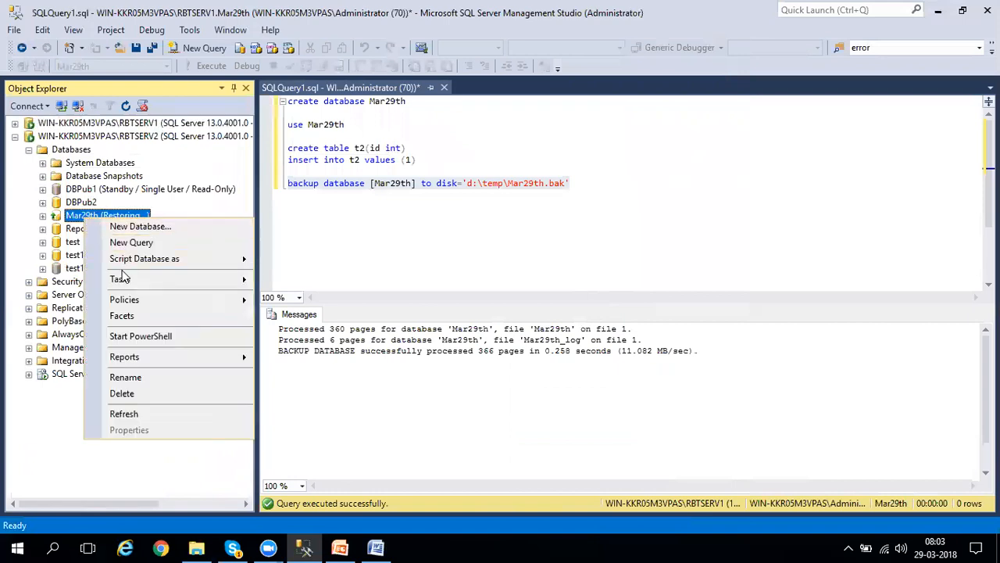
{"action": "mouse_move", "coordinate": [133, 286]}
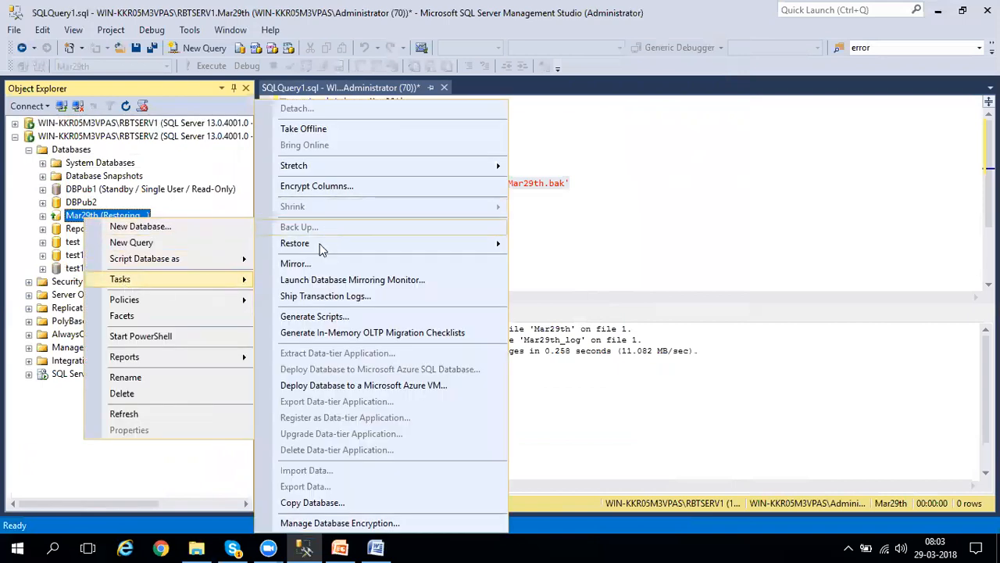
{"action": "mouse_move", "coordinate": [318, 245]}
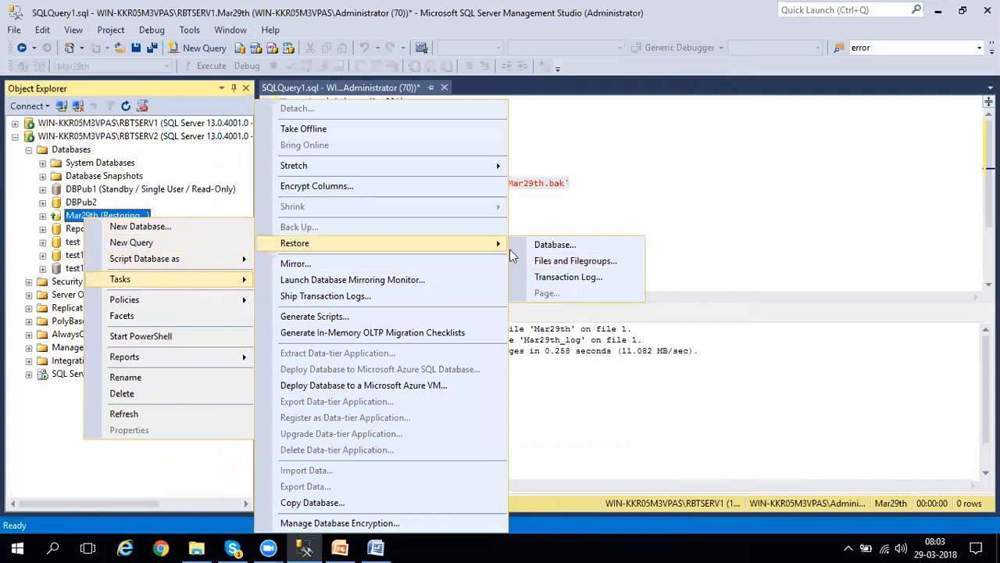
{"action": "left_click", "coordinate": [543, 279]}
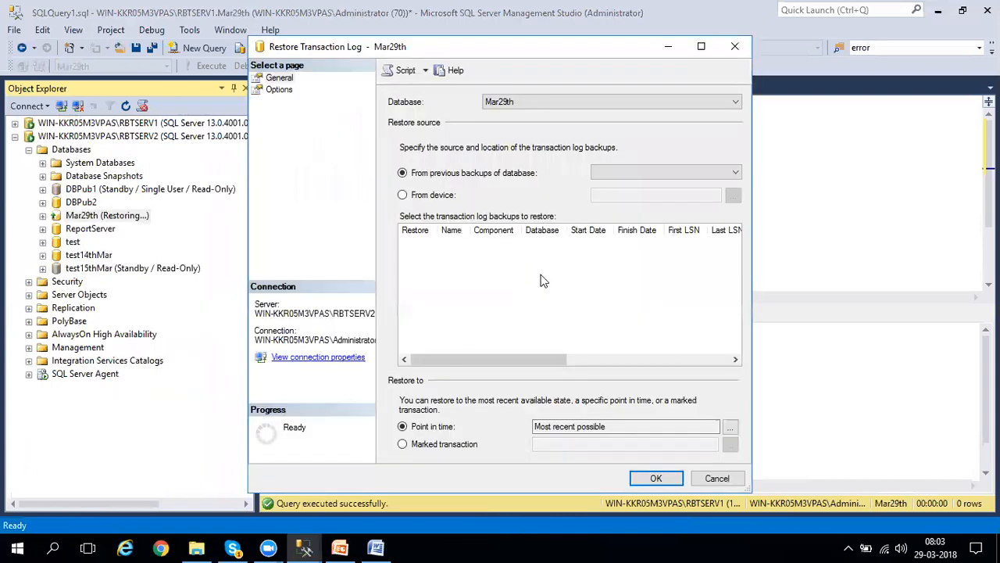
{"action": "left_click", "coordinate": [438, 196]}
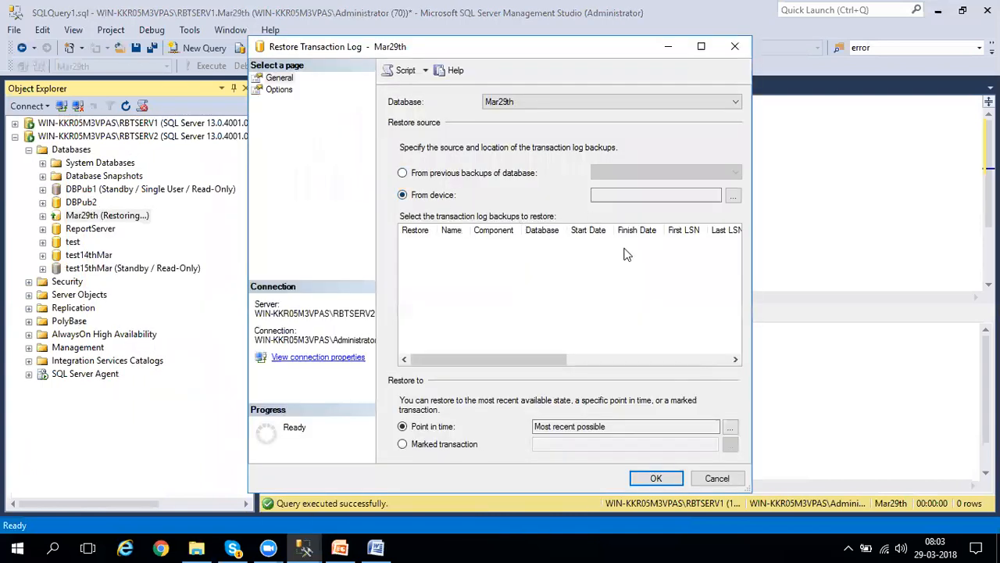
Add the backup file D:\temp\Mar29th.trn as the source device for the transaction log restore.
{"action": "left_click", "coordinate": [735, 198]}
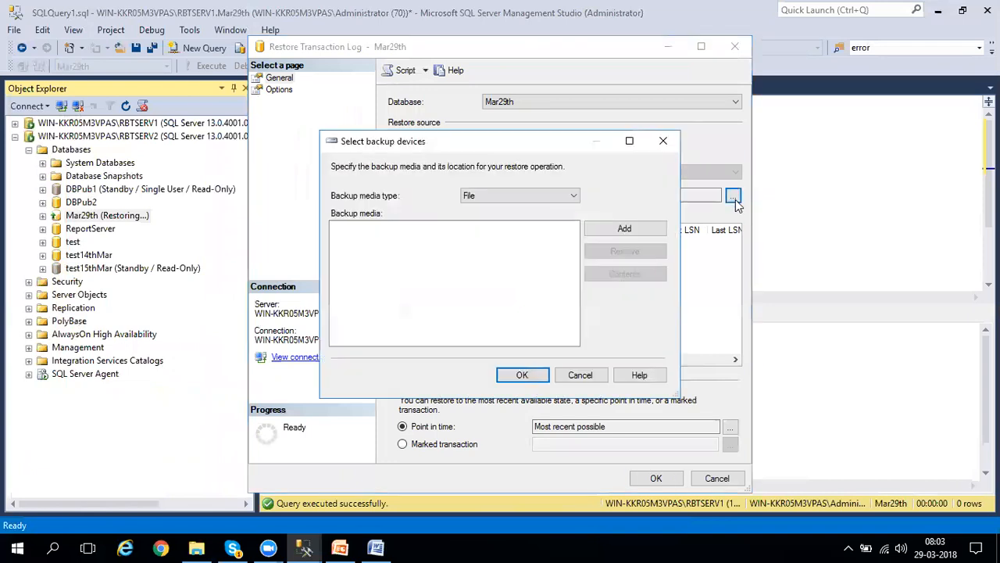
{"action": "left_click", "coordinate": [645, 233]}
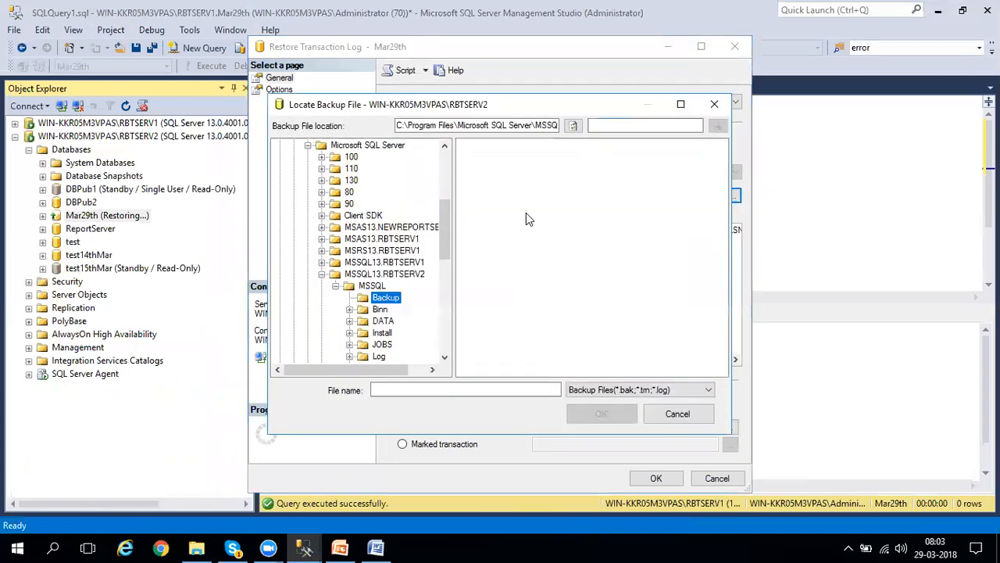
{"action": "left_click", "coordinate": [447, 156]}
{"action": "left_click", "coordinate": [280, 146]}
{"action": "left_click", "coordinate": [306, 157]}
{"action": "double_click", "coordinate": [478, 283]}
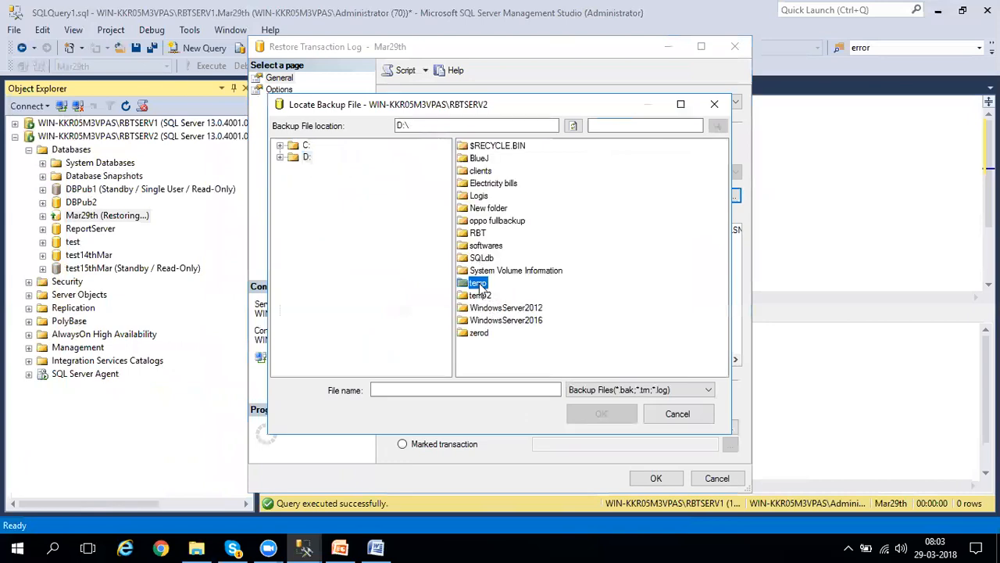
{"action": "left_click", "coordinate": [497, 296]}
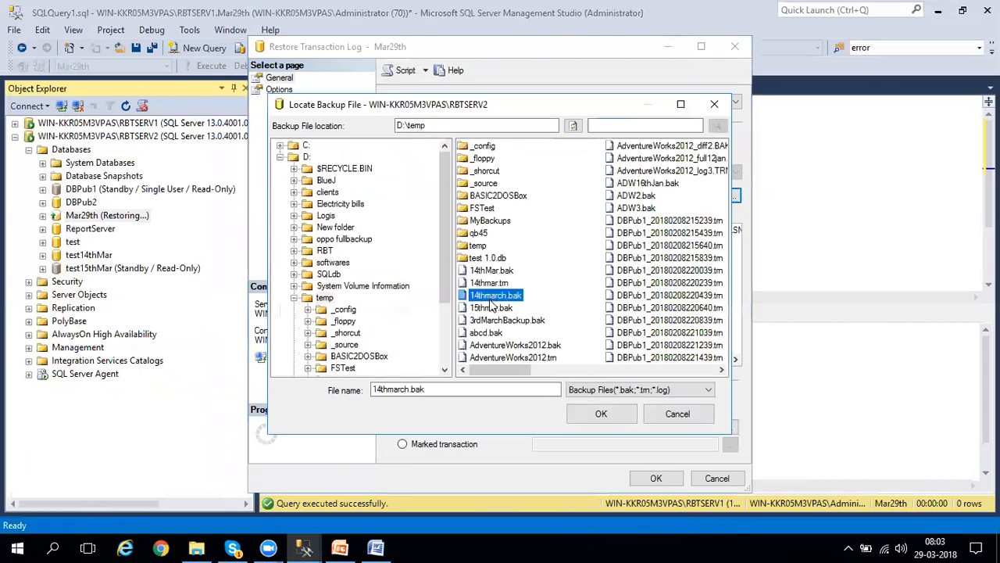
{"action": "key", "text": "m"}
{"action": "left_click", "coordinate": [501, 244]}
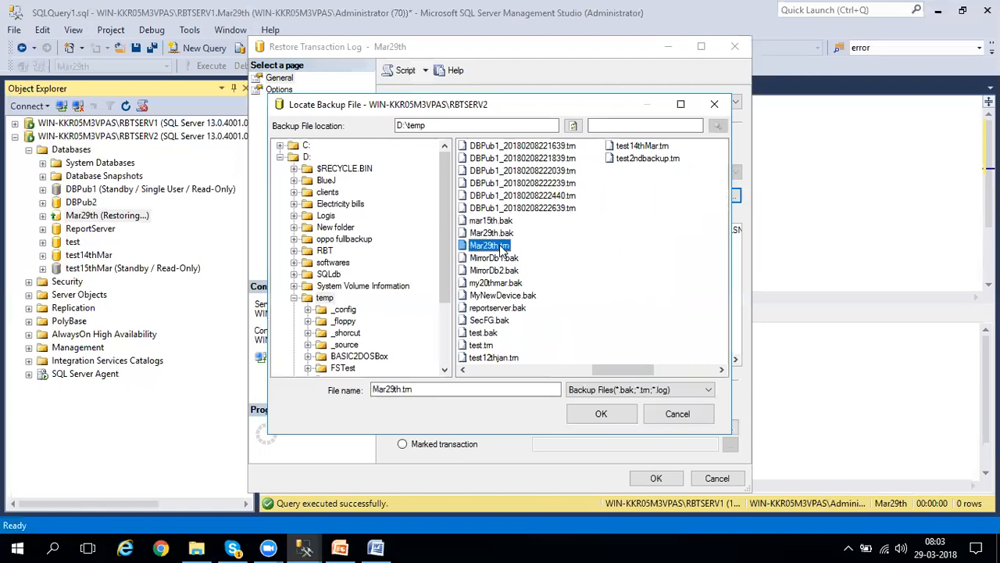
{"action": "left_click", "coordinate": [601, 414]}
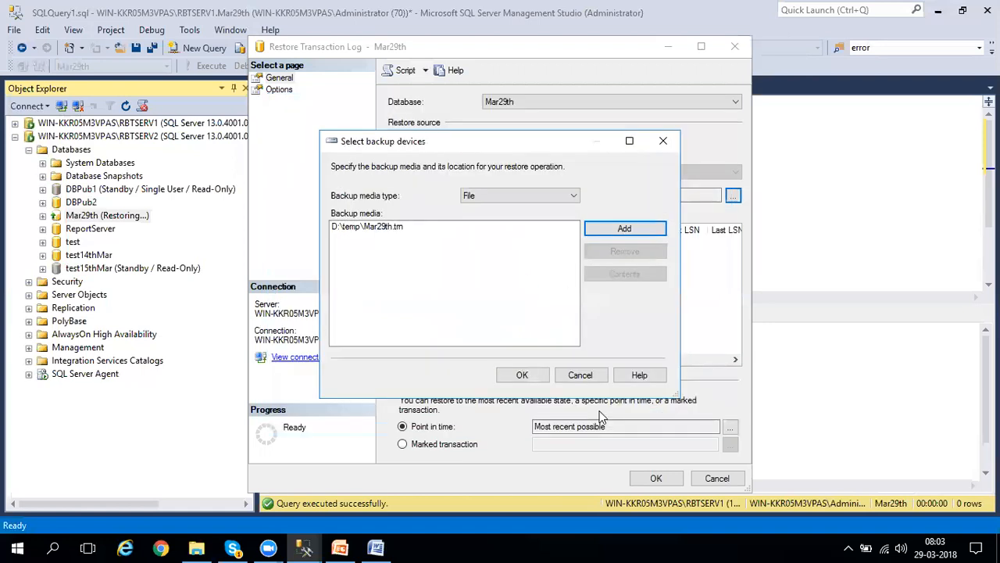
{"action": "left_click", "coordinate": [531, 377]}
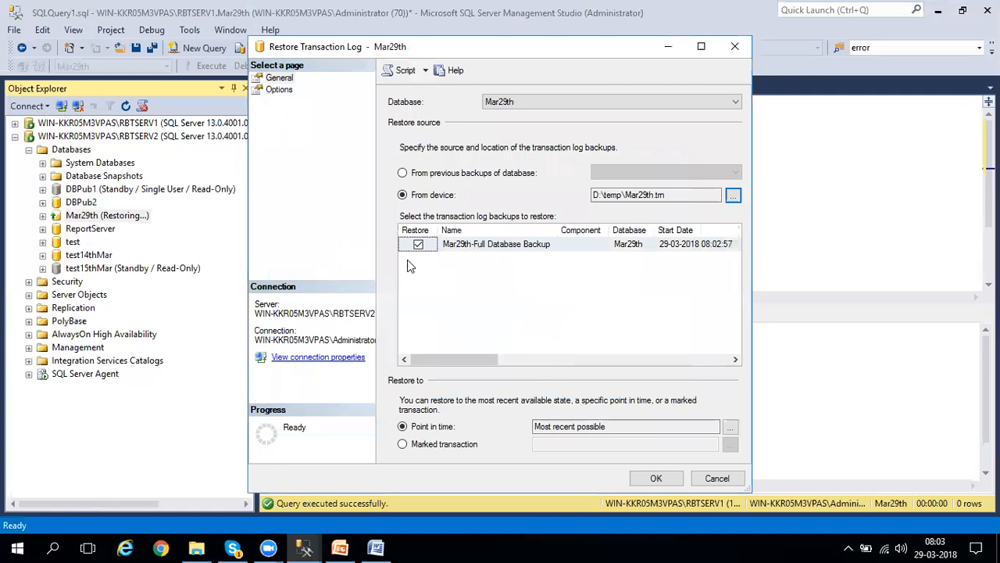
Set the recovery state to RESTORE WITH NORECOVERY and run the transaction log restore of Mar29th.
{"action": "left_click", "coordinate": [284, 91]}
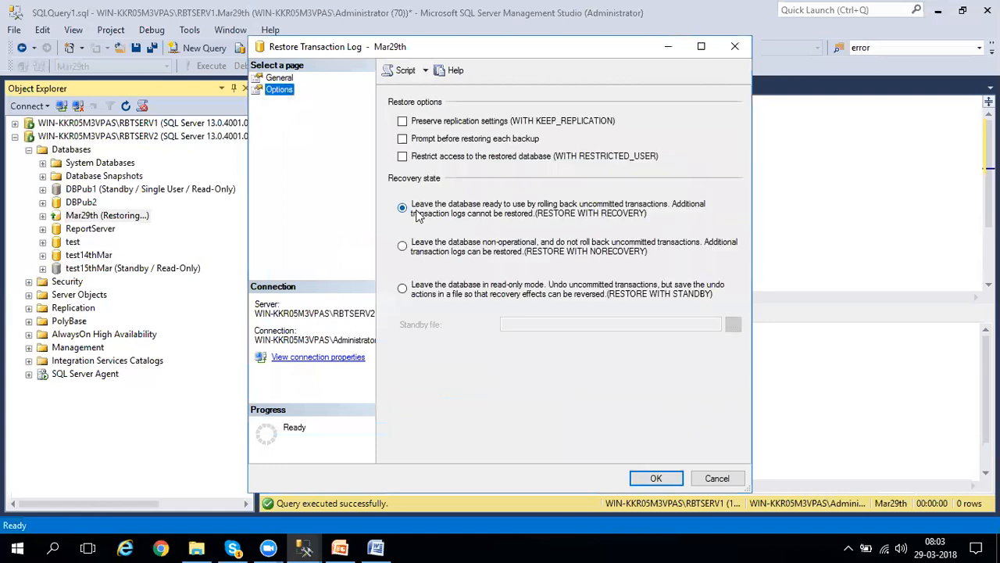
{"action": "left_click", "coordinate": [577, 255]}
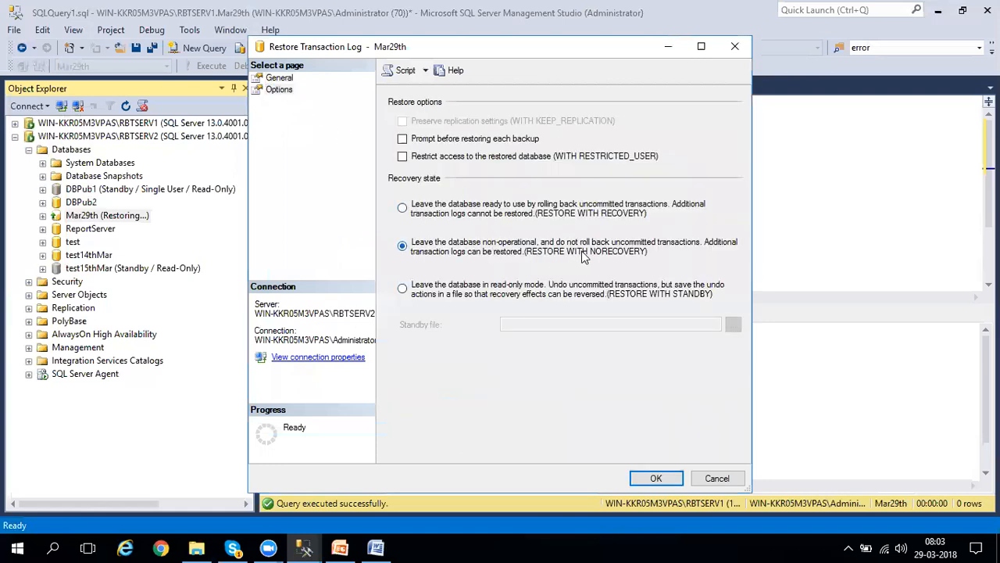
{"action": "left_click", "coordinate": [647, 478]}
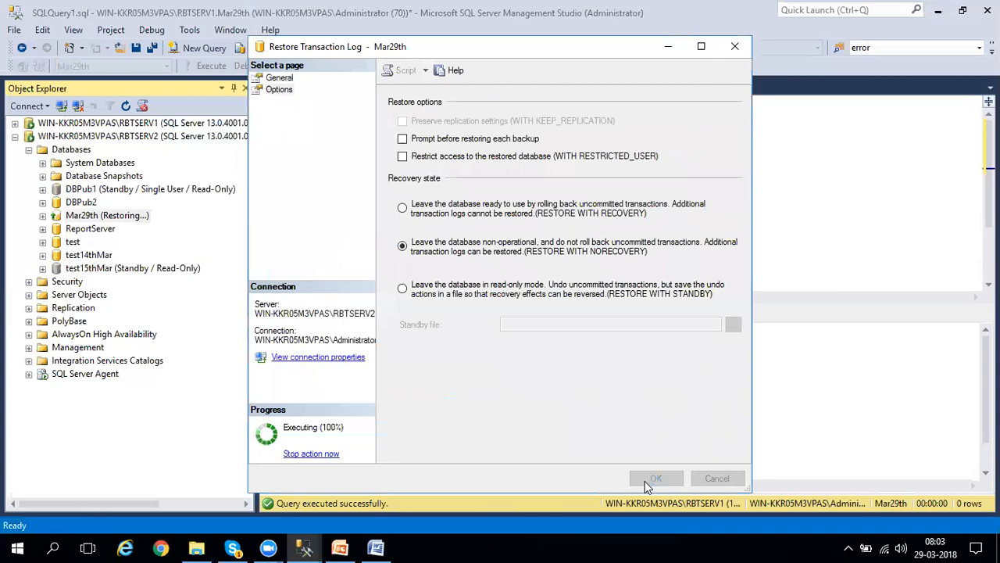
{"action": "left_click", "coordinate": [672, 295]}
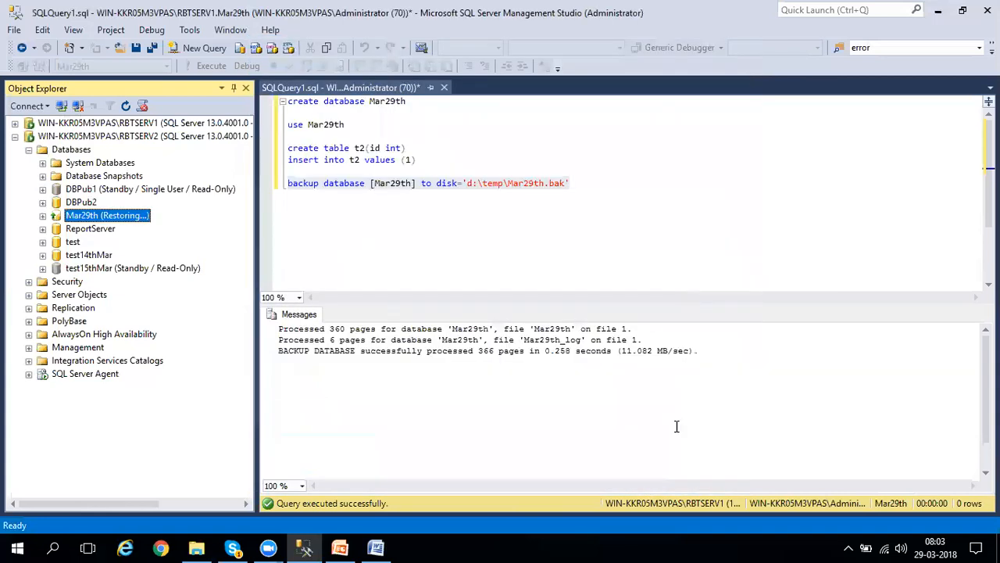
Switch to Word, highlight the step about opening the Mirroring page and configuring security, and return to Management Studio.
{"action": "left_click", "coordinate": [376, 547]}
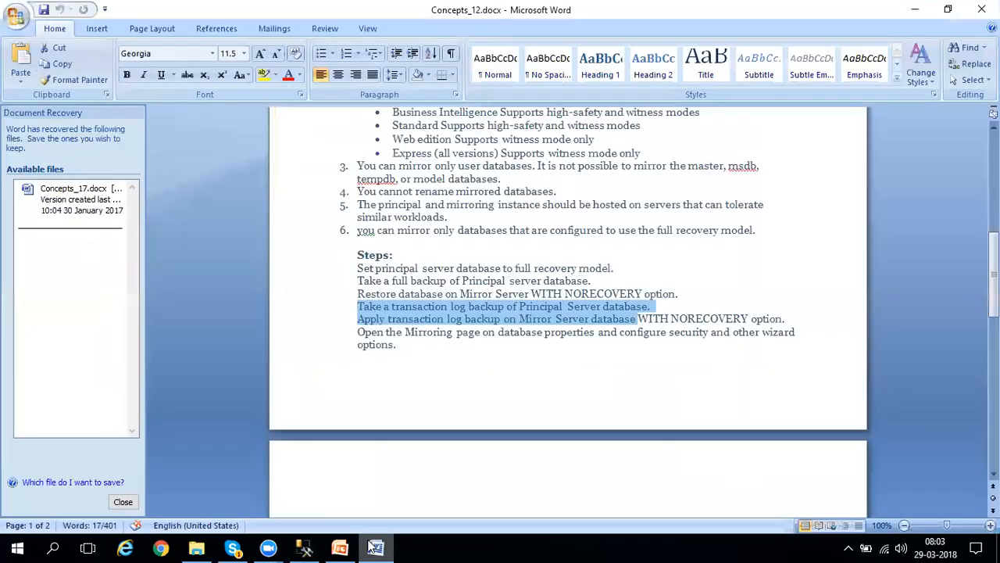
{"action": "left_click", "coordinate": [434, 353]}
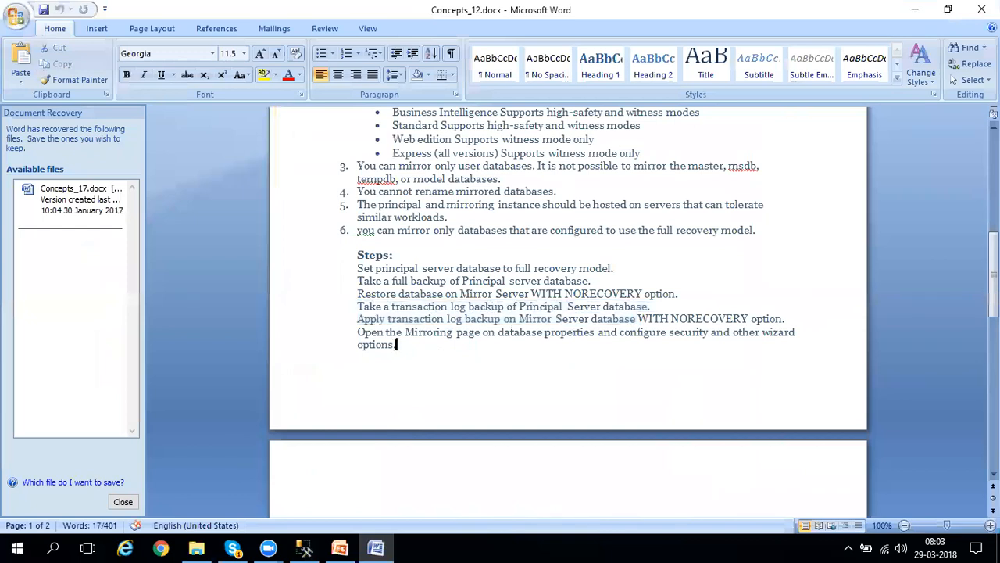
{"action": "left_click_drag", "start_coordinate": [357, 331], "coordinate": [398, 347]}
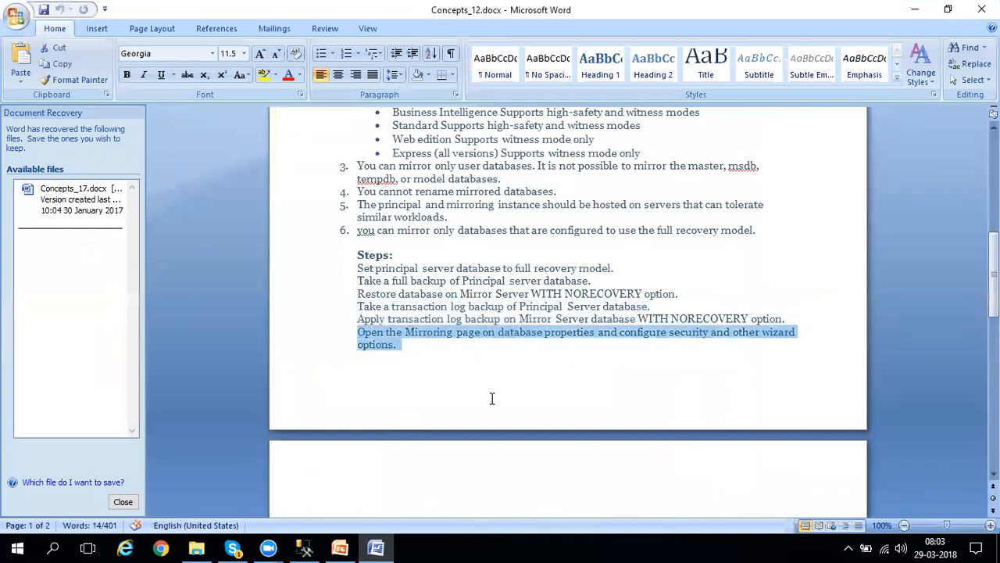
{"action": "key", "text": "alt+Tab"}
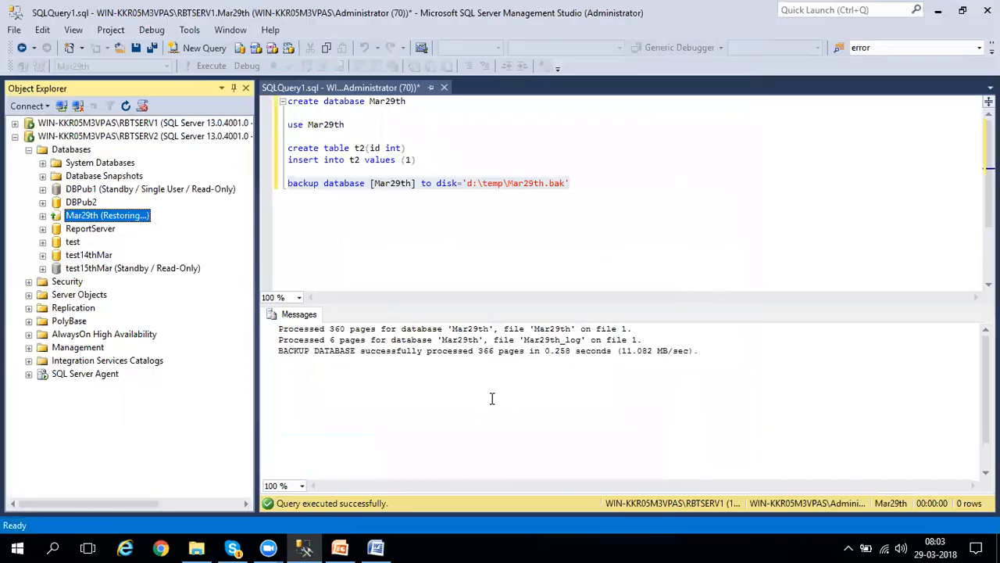
Open the properties of Mar29th on RBTSERV1 and show its Mirroring settings.
{"action": "left_click", "coordinate": [14, 123]}
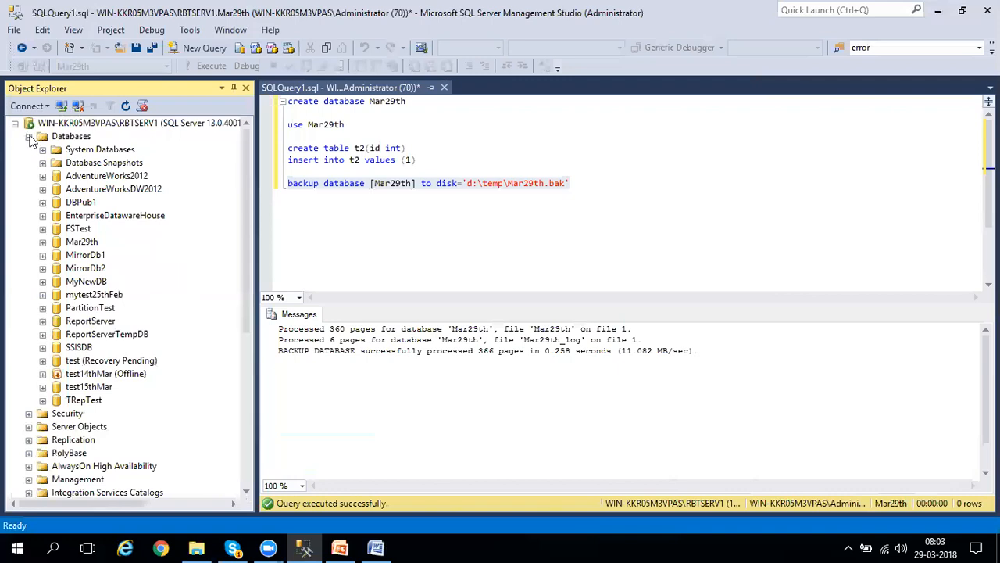
{"action": "right_click", "coordinate": [91, 244]}
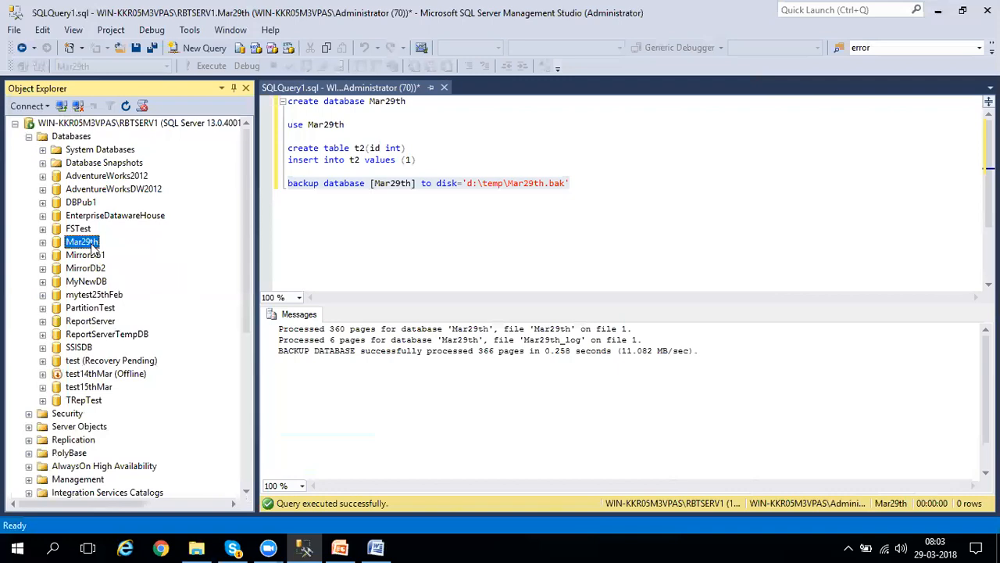
{"action": "left_click", "coordinate": [137, 457]}
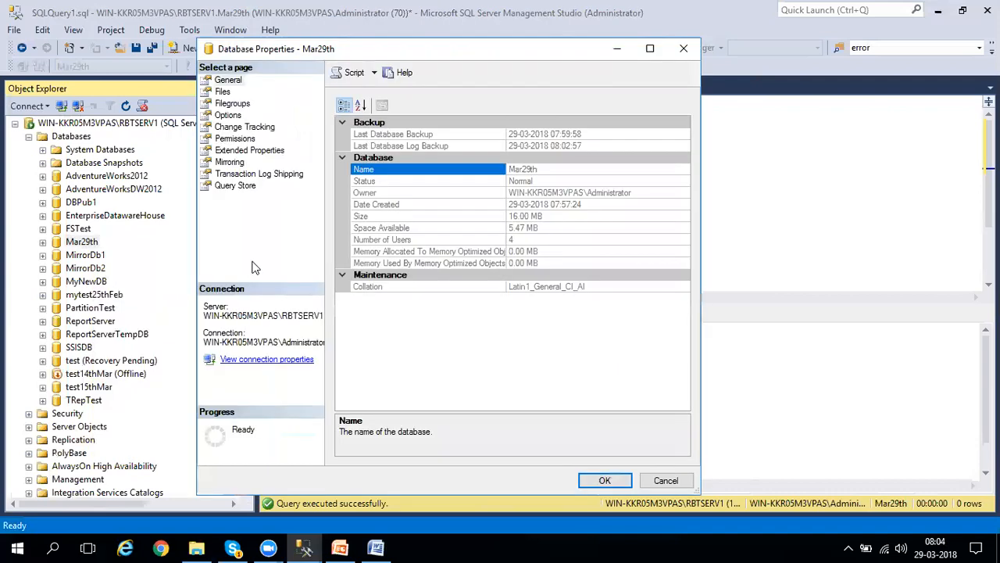
{"action": "left_click", "coordinate": [230, 165]}
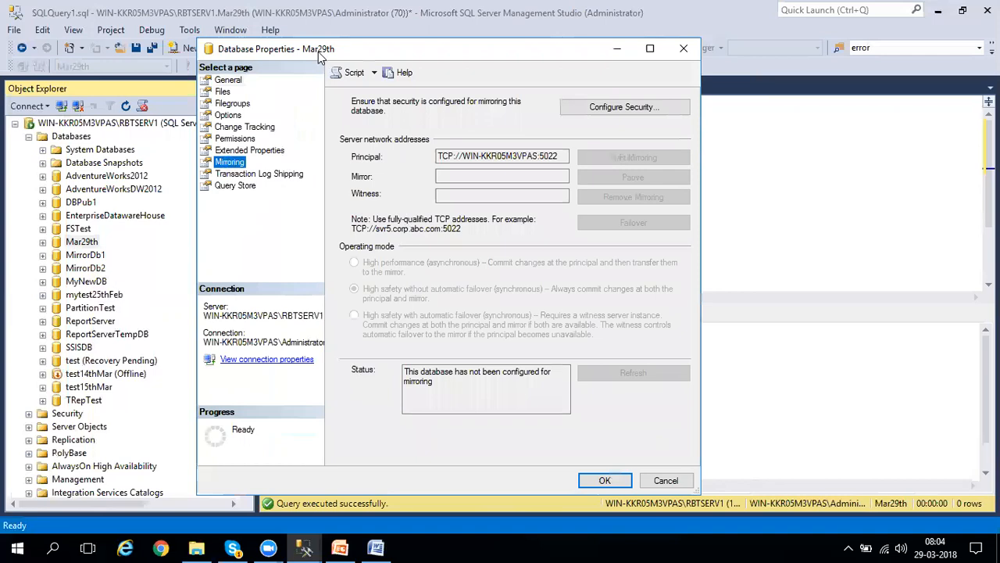
Open the mirroring security wizard with a witness included, and start the SQL Server (RBTSERV3) service in the Windows Services console.
{"action": "left_click", "coordinate": [625, 118]}
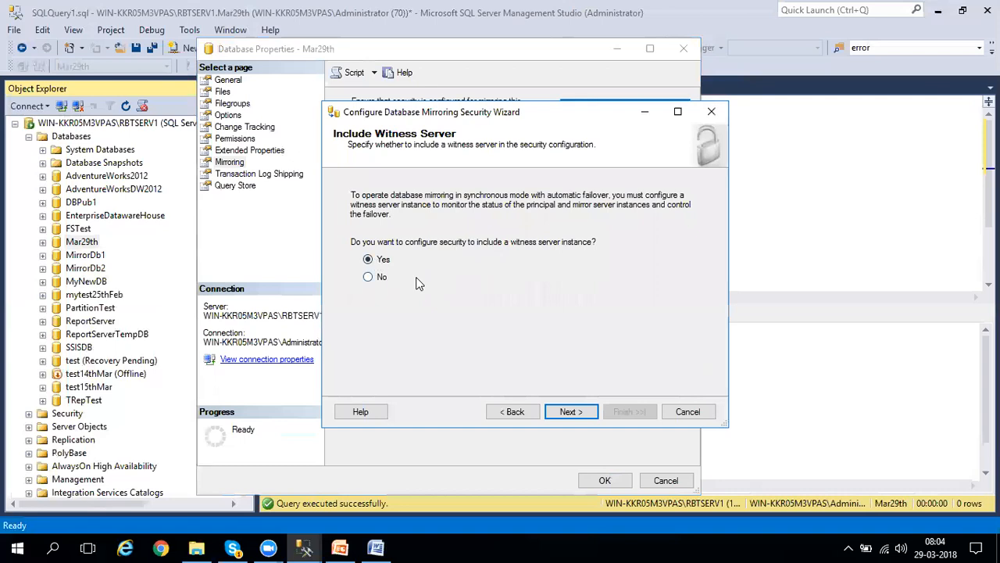
{"action": "key", "text": "super+r"}
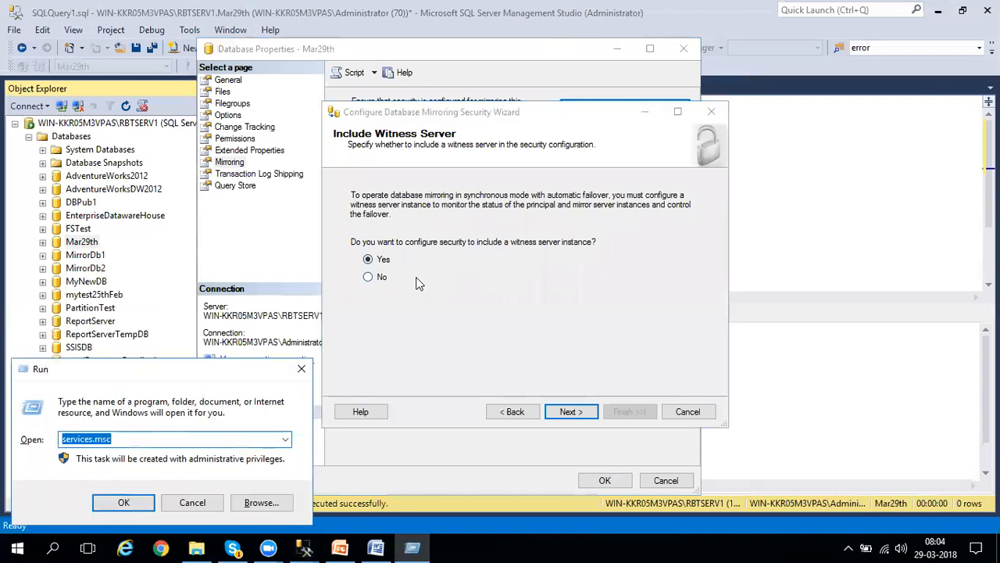
{"action": "key", "text": "Return"}
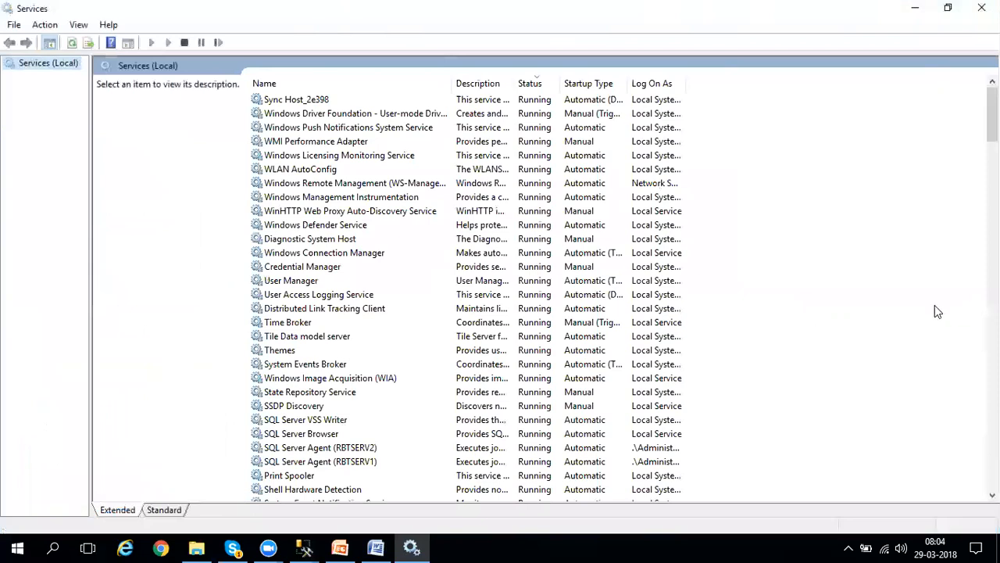
{"action": "left_click", "coordinate": [348, 83]}
{"action": "left_click_drag", "start_coordinate": [993, 114], "coordinate": [992, 367]}
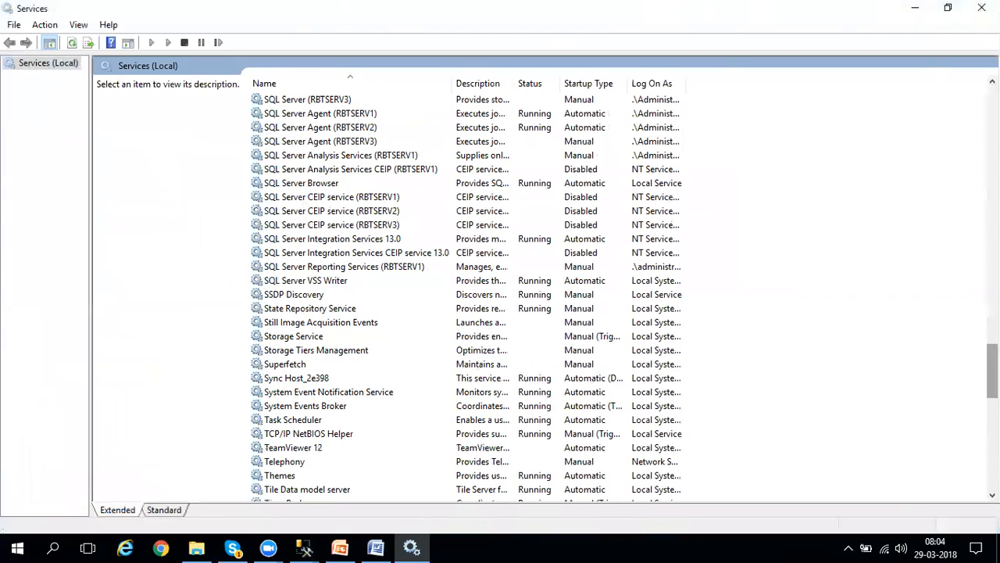
{"action": "left_click_drag", "start_coordinate": [992, 371], "coordinate": [993, 362]}
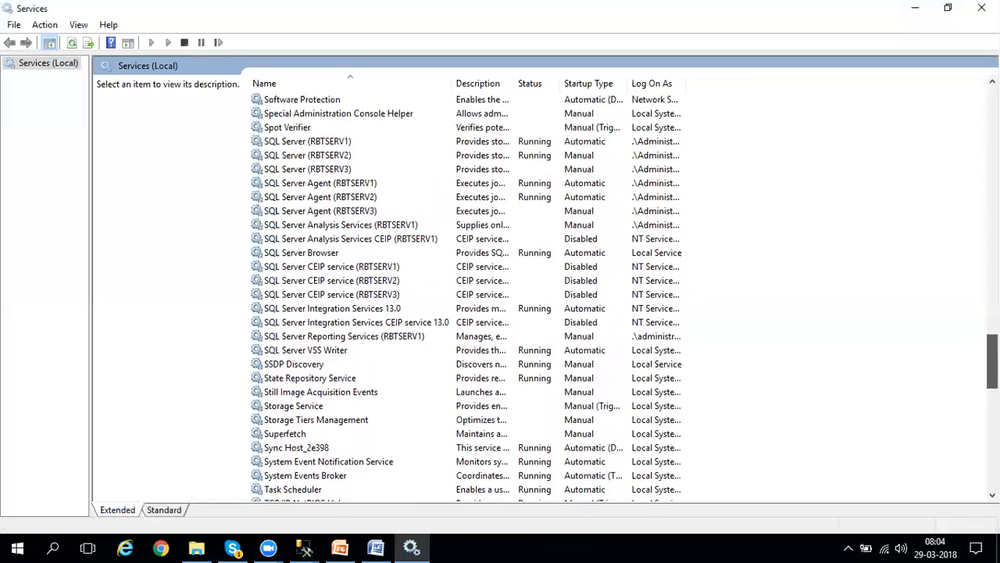
{"action": "left_click", "coordinate": [516, 169]}
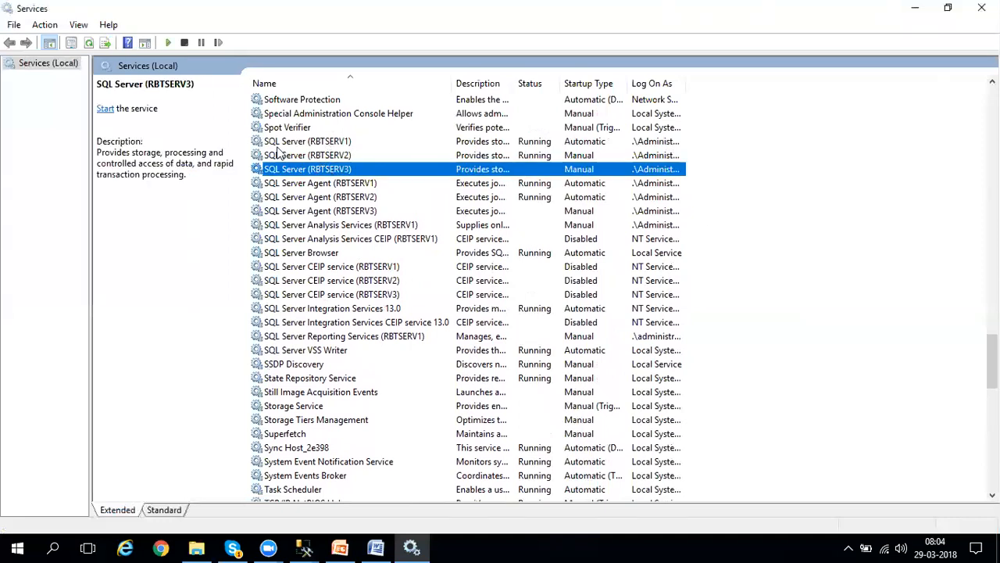
{"action": "left_click", "coordinate": [165, 43]}
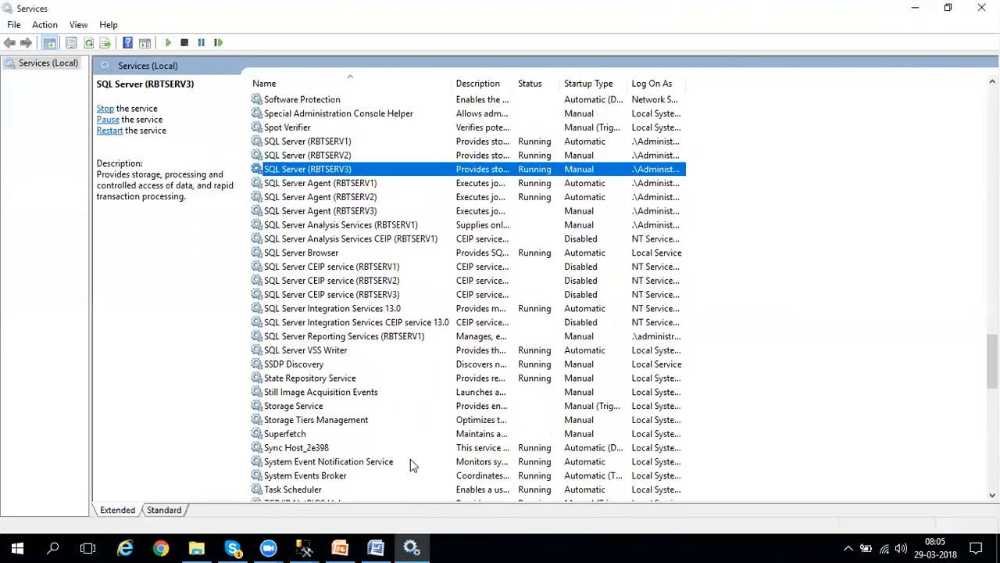
Return to the security wizard, include a witness server instance, and save the security configuration on the witness as well.
{"action": "left_click", "coordinate": [304, 547]}
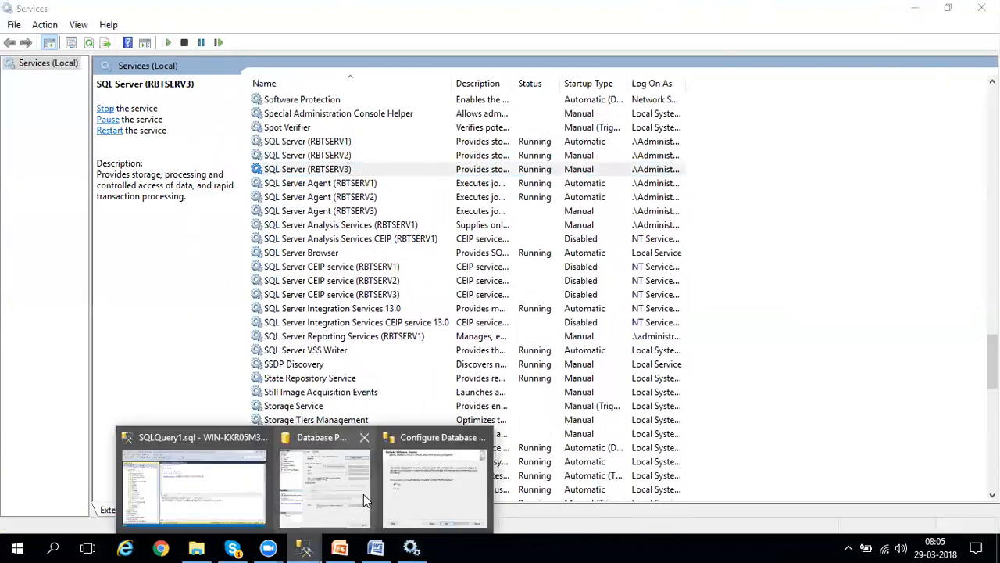
{"action": "left_click", "coordinate": [421, 484]}
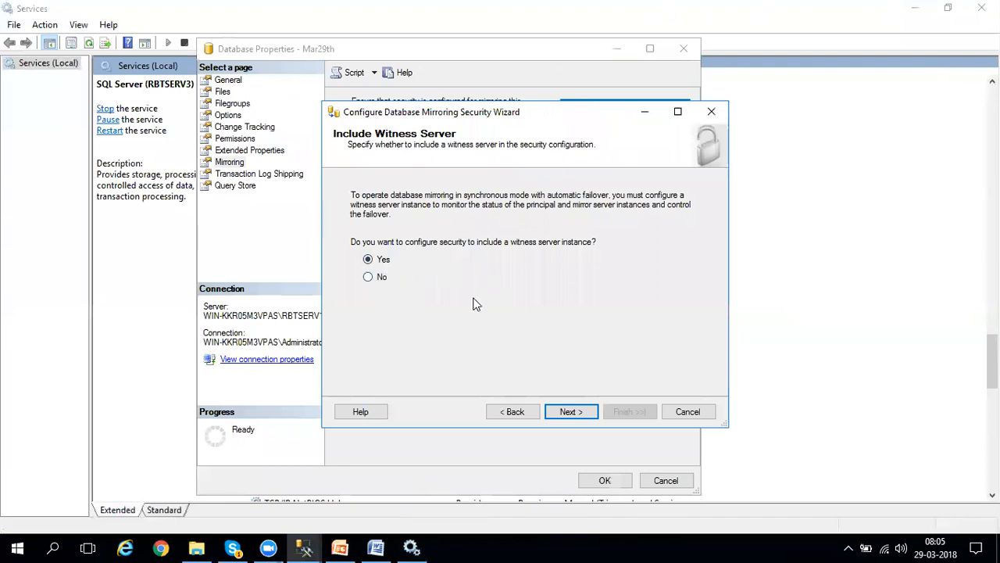
{"action": "left_click", "coordinate": [574, 413]}
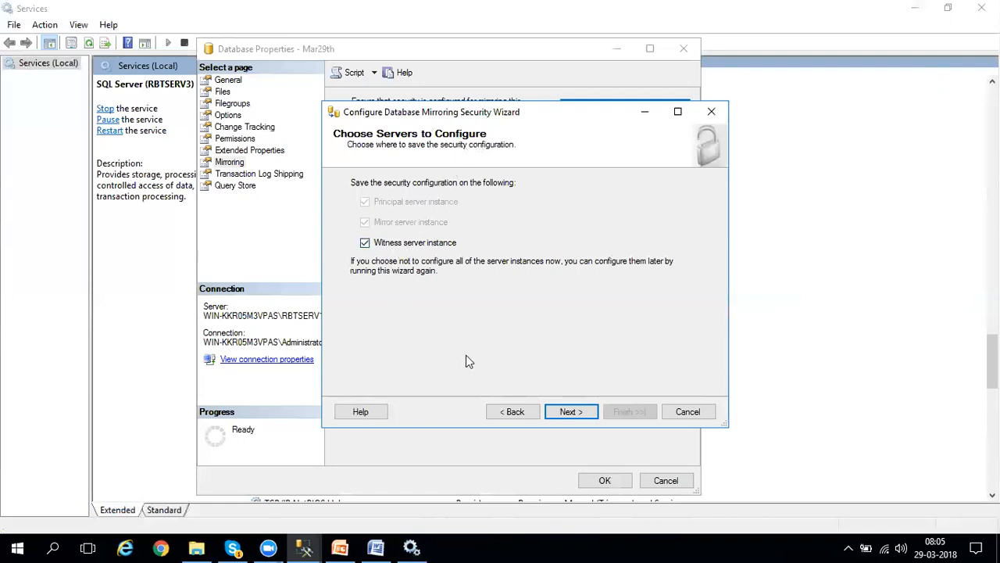
{"action": "left_click", "coordinate": [583, 412]}
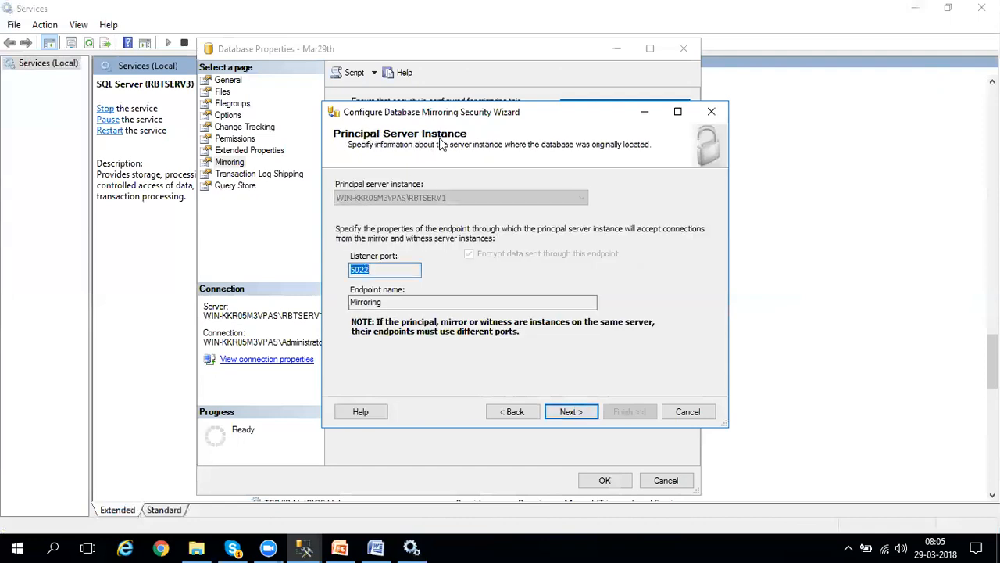
Examine the principal's listener port and endpoint name, and the Database Mirroring endpoint under RBTSERV1's Server Objects.
{"action": "left_click", "coordinate": [397, 272]}
{"action": "left_click_drag", "start_coordinate": [382, 302], "coordinate": [350, 301]}
{"action": "left_click", "coordinate": [304, 547]}
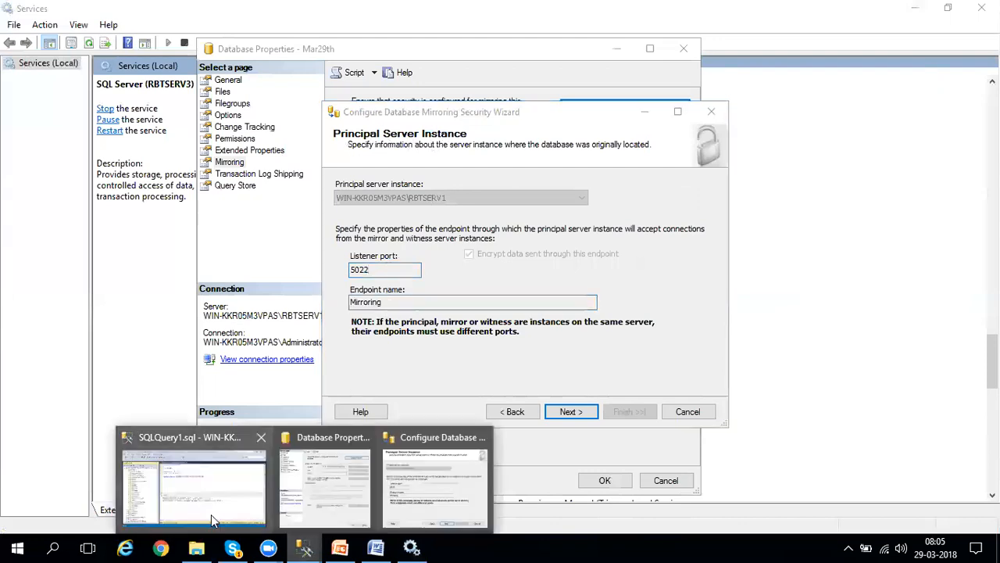
{"action": "left_click", "coordinate": [211, 515]}
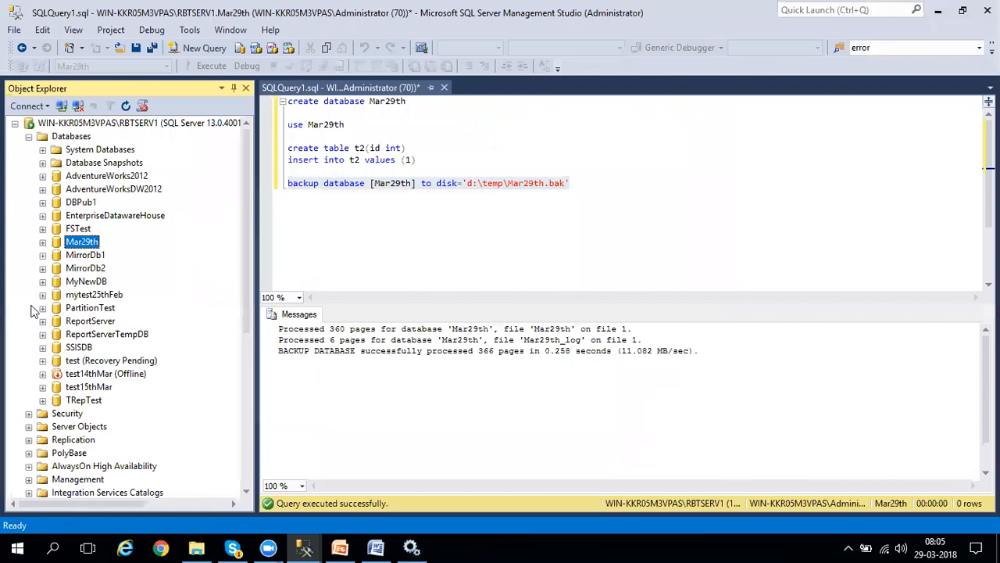
{"action": "left_click_drag", "start_coordinate": [247, 256], "coordinate": [244, 361]}
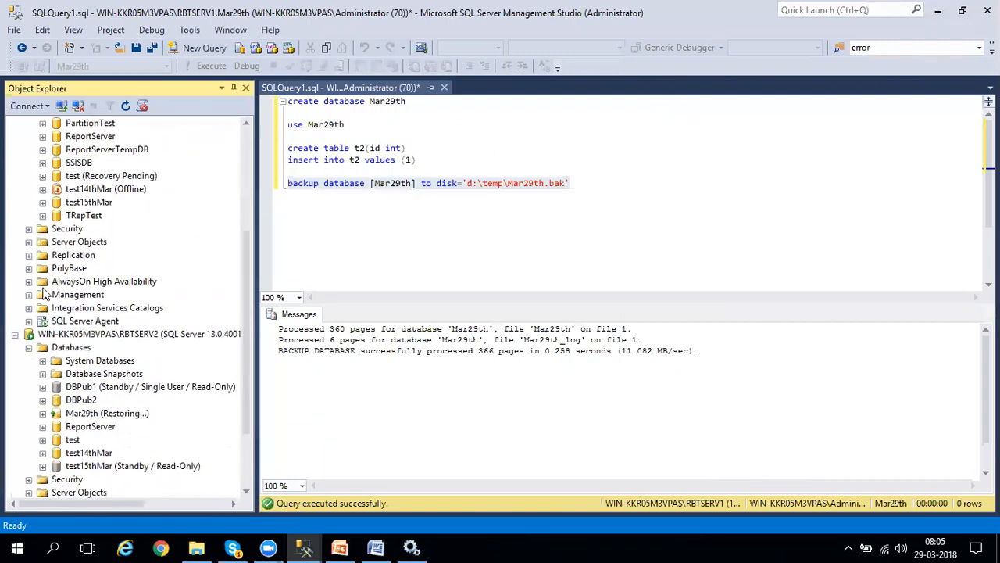
{"action": "left_click", "coordinate": [29, 242]}
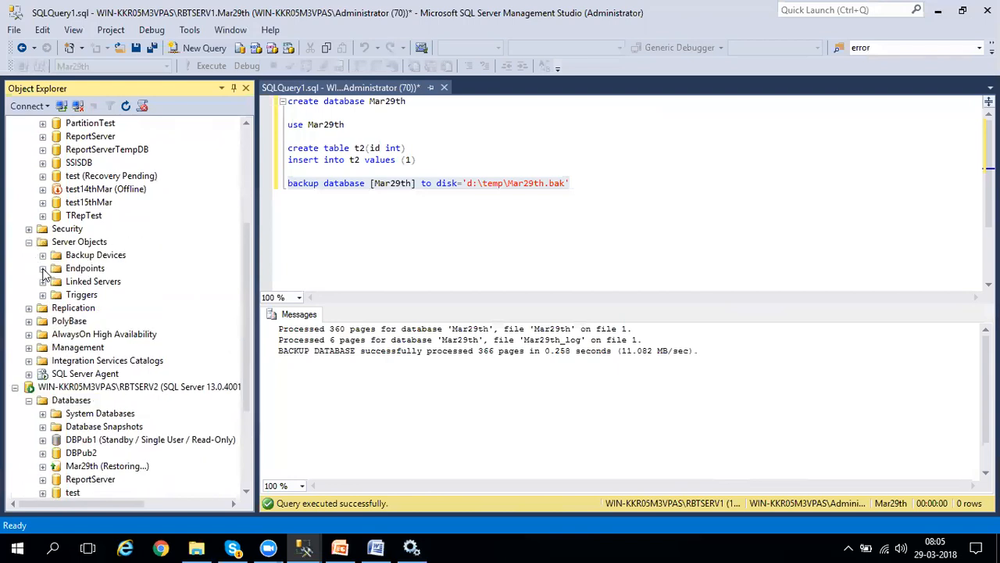
{"action": "left_click", "coordinate": [43, 268]}
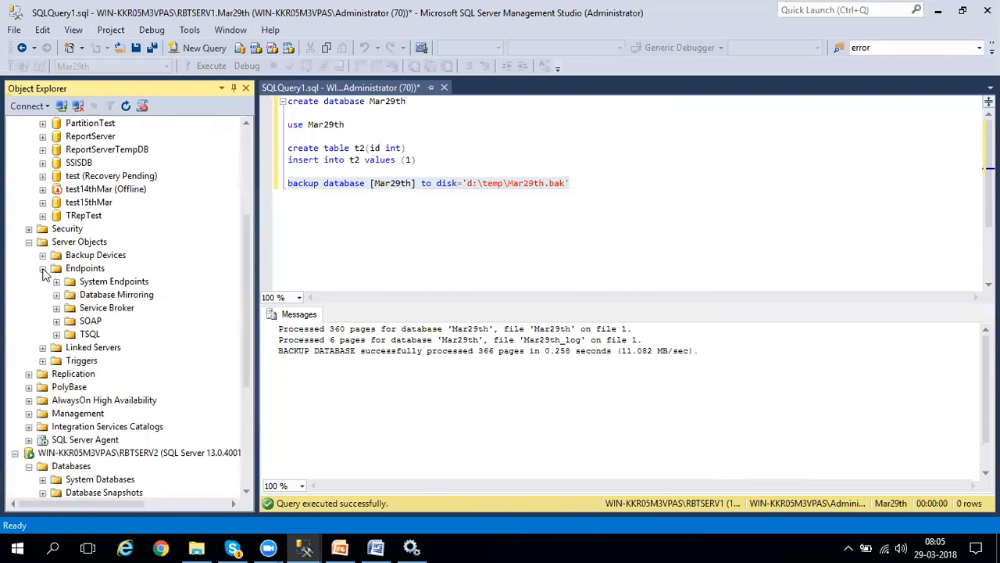
{"action": "left_click", "coordinate": [102, 297]}
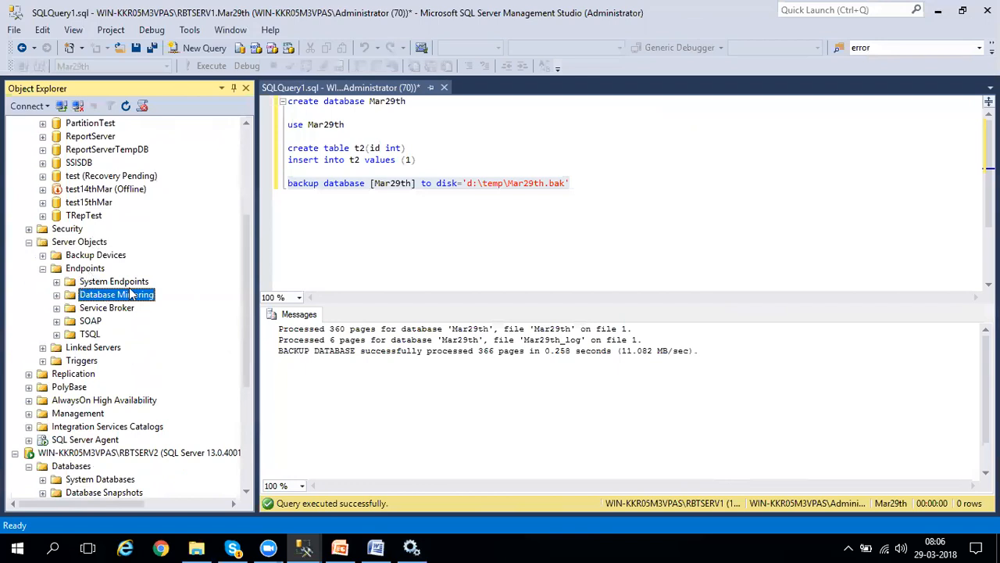
{"action": "left_click", "coordinate": [56, 294]}
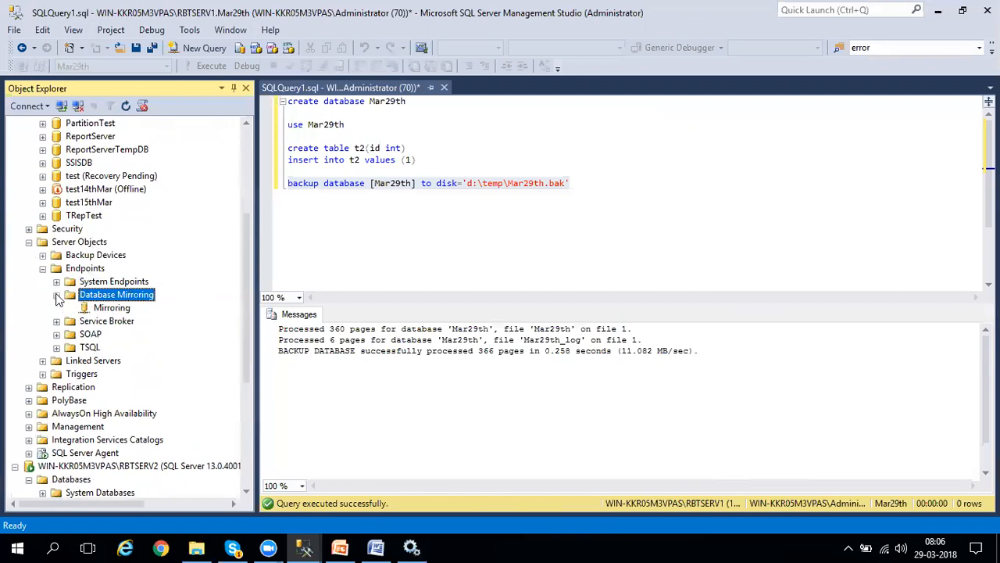
{"action": "left_click", "coordinate": [113, 309]}
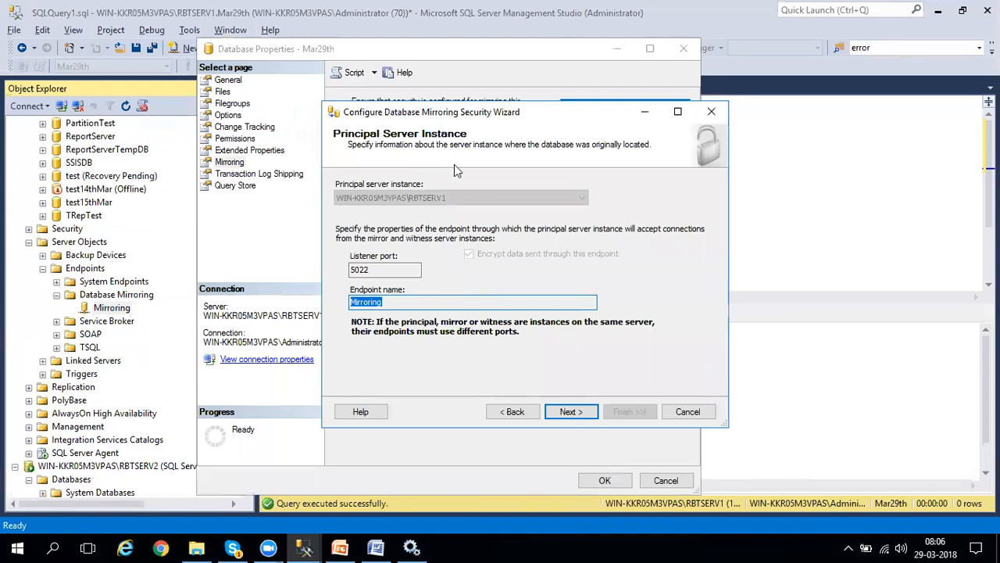
Back in the wizard, accept listener port 5022 and endpoint name Mirroring for the principal server instance.
{"action": "left_click", "coordinate": [434, 304]}
{"action": "left_click_drag", "start_coordinate": [371, 270], "coordinate": [344, 268]}
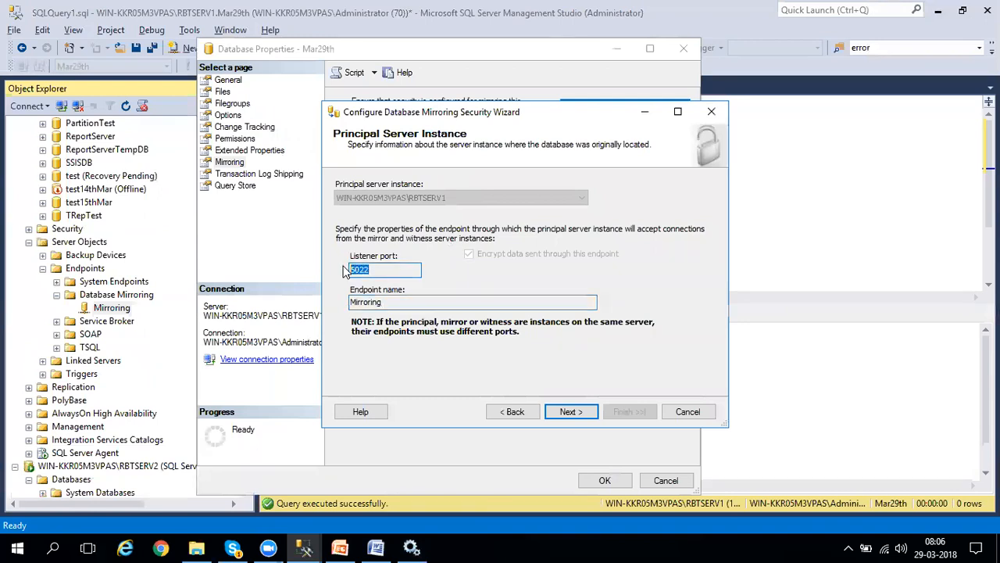
{"action": "left_click", "coordinate": [359, 307]}
{"action": "left_click_drag", "start_coordinate": [360, 307], "coordinate": [347, 304]}
{"action": "left_click_drag", "start_coordinate": [386, 269], "coordinate": [339, 270]}
{"action": "left_click", "coordinate": [570, 412]}
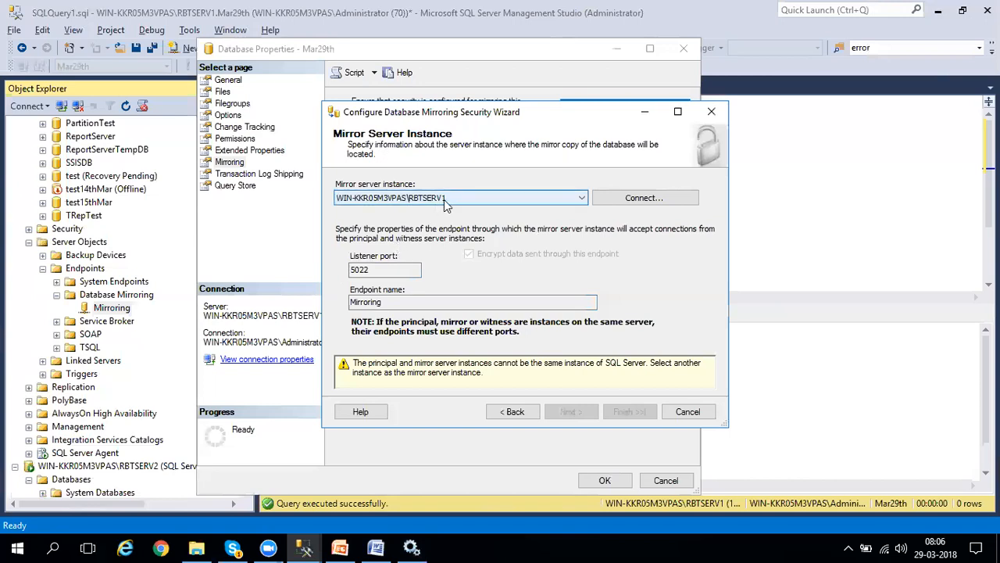
Connect to WIN-KKR05M3VPAS\RBTSERV2 as the mirror server instance and accept listener port 5023 with endpoint name Mirroring.
{"action": "left_click", "coordinate": [640, 201]}
{"action": "left_click", "coordinate": [630, 186]}
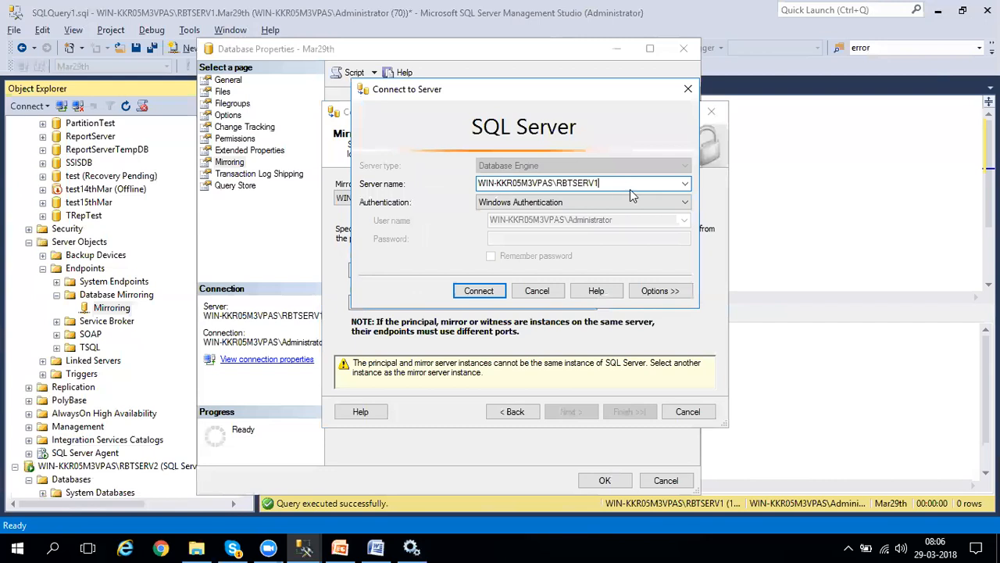
{"action": "key", "text": "BackSpace"}
{"action": "type", "text": "2"}
{"action": "left_click", "coordinate": [481, 291]}
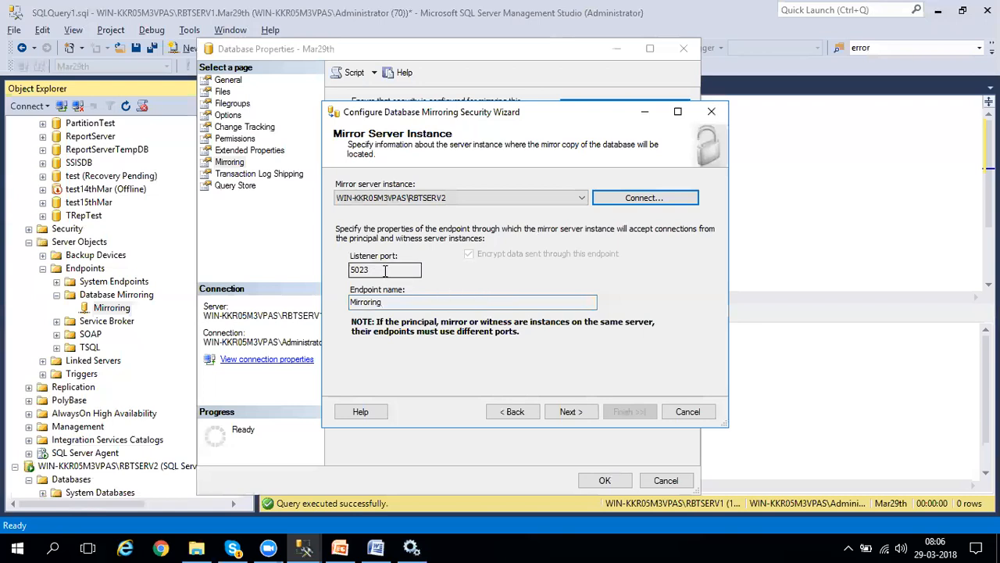
{"action": "left_click_drag", "start_coordinate": [389, 303], "coordinate": [354, 309]}
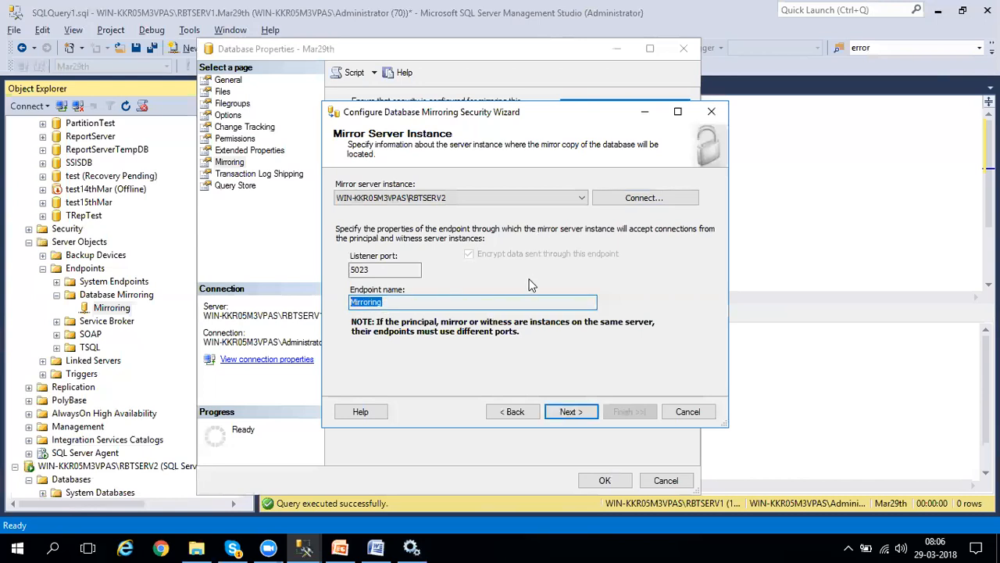
{"action": "left_click", "coordinate": [421, 304]}
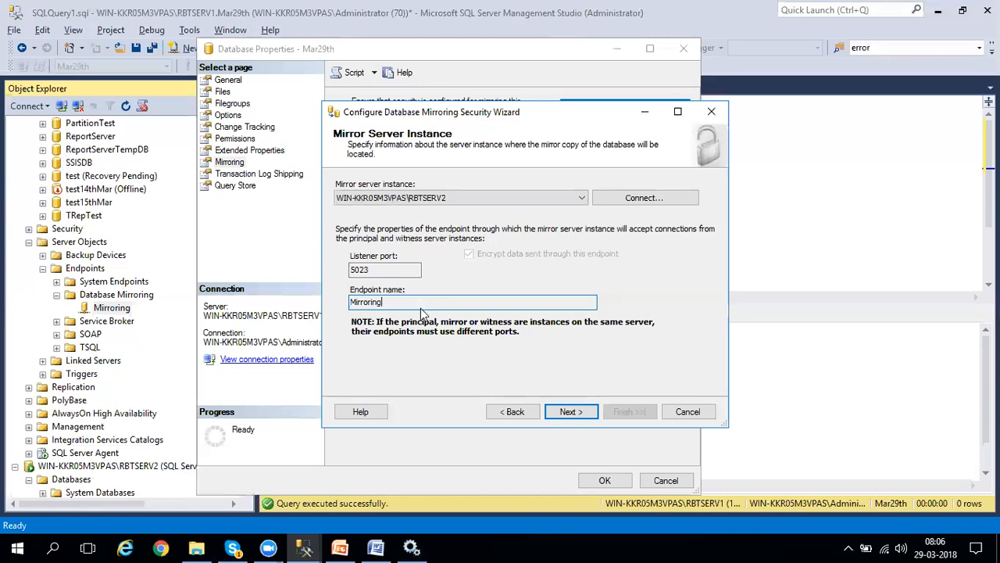
{"action": "left_click", "coordinate": [580, 415]}
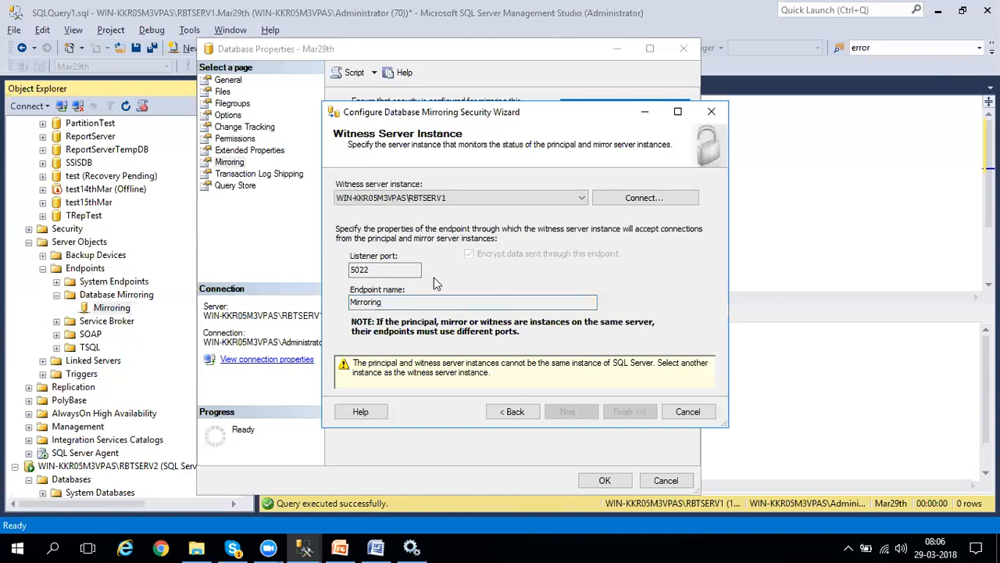
Connect to WIN-KKR05M3VPAS\RBTSERV3 as the witness server instance and set its listener port to 5024.
{"action": "left_click", "coordinate": [651, 199]}
{"action": "left_click", "coordinate": [631, 184]}
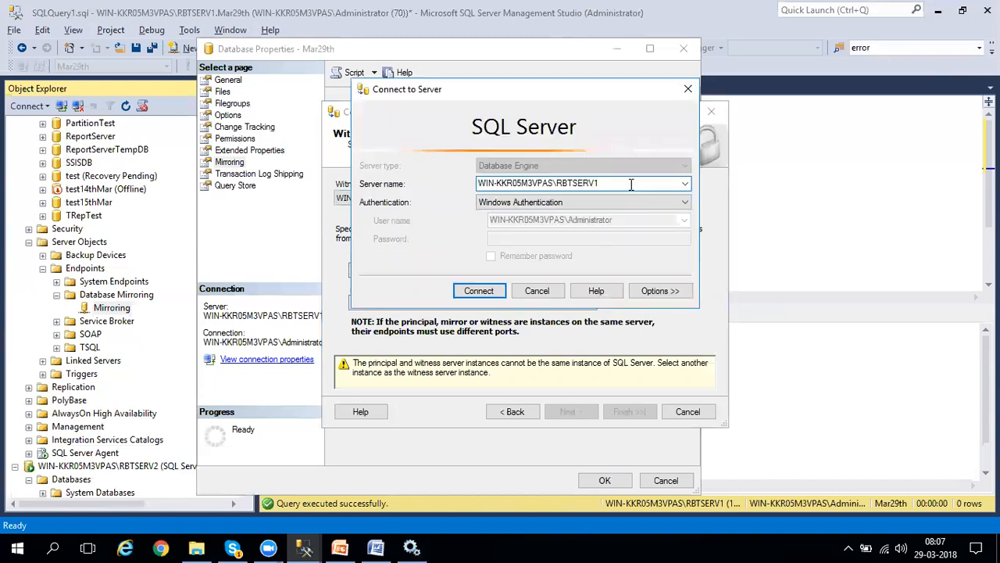
{"action": "key", "text": "BackSpace"}
{"action": "type", "text": "3"}
{"action": "left_click", "coordinate": [480, 291]}
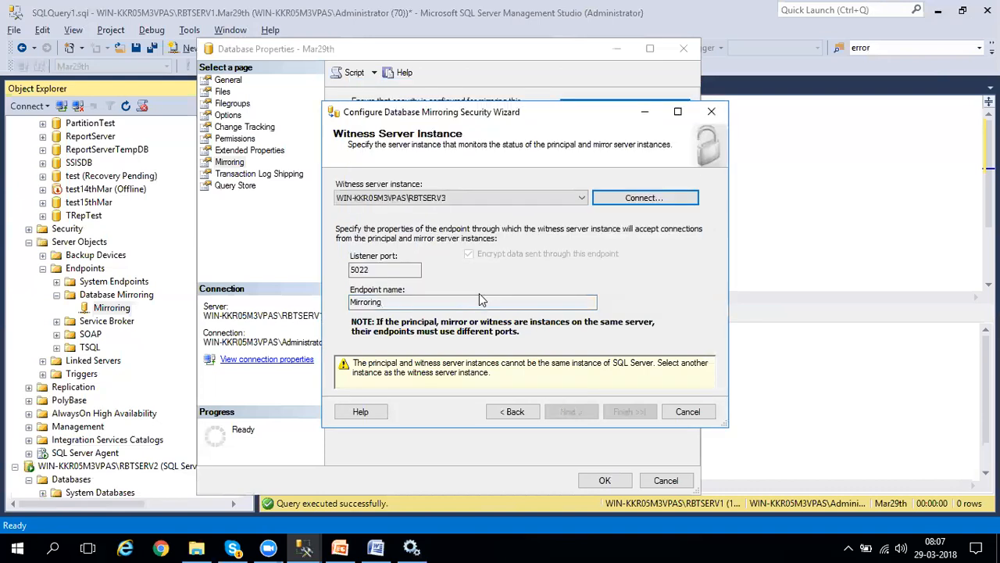
{"action": "left_click", "coordinate": [377, 269]}
{"action": "key", "text": "BackSpace"}
{"action": "type", "text": "4"}
{"action": "left_click_drag", "start_coordinate": [378, 269], "coordinate": [329, 272]}
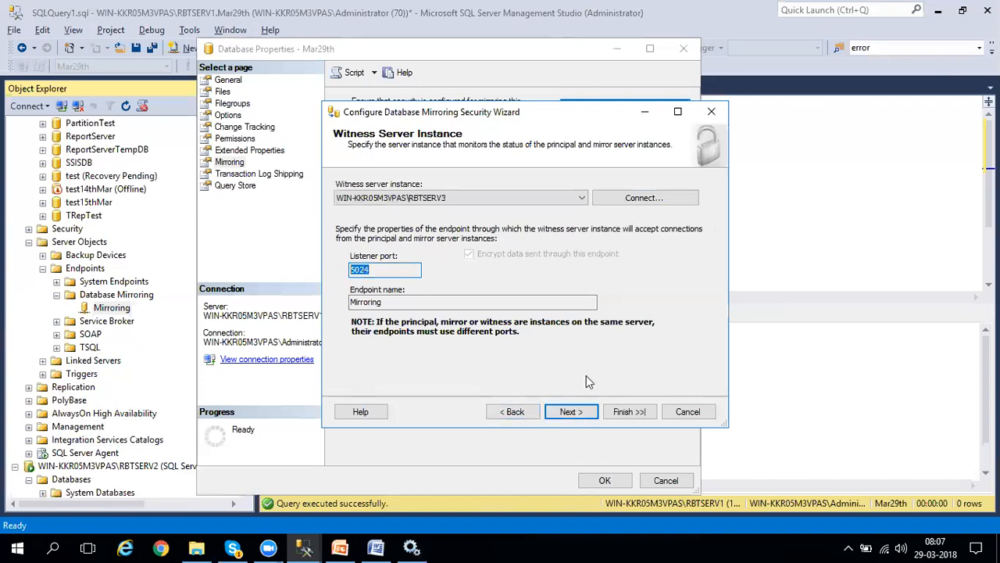
{"action": "left_click", "coordinate": [579, 412]}
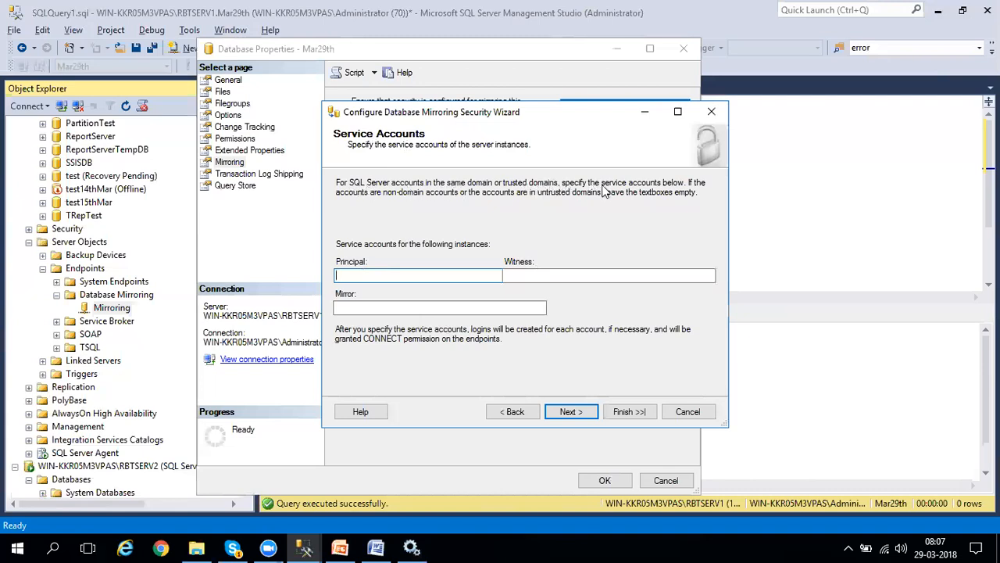
Check the SQL Server service accounts in Services, and leave the principal, witness and mirror service accounts empty in the wizard.
{"action": "left_click", "coordinate": [414, 547]}
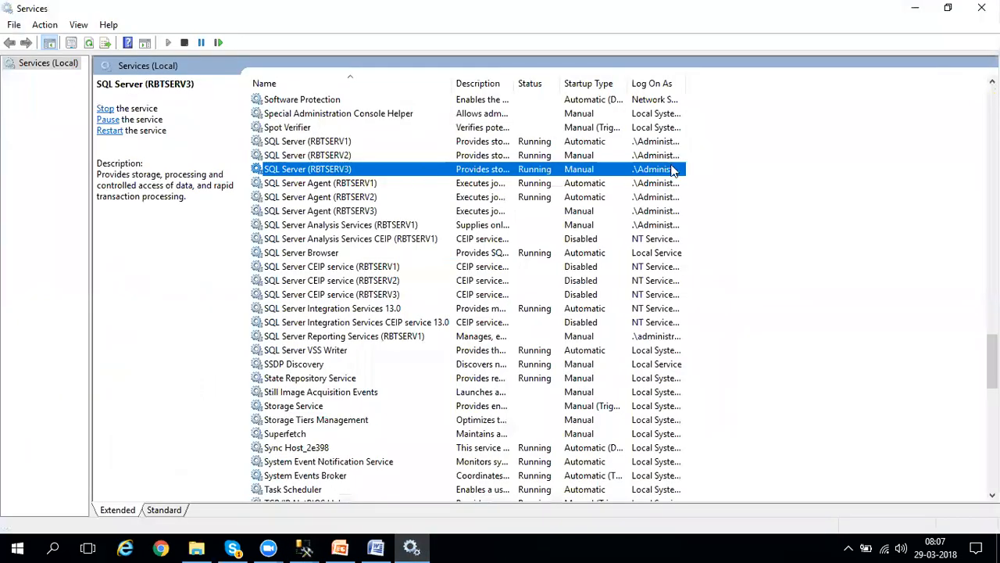
{"action": "left_click", "coordinate": [334, 142]}
{"action": "left_click", "coordinate": [334, 156]}
{"action": "key", "text": "alt+Tab"}
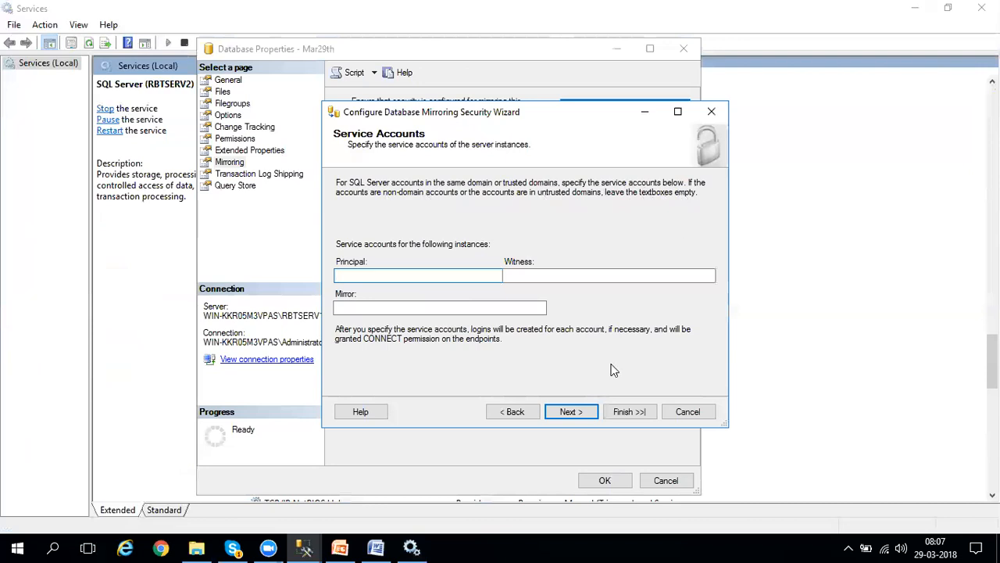
{"action": "left_click", "coordinate": [569, 412]}
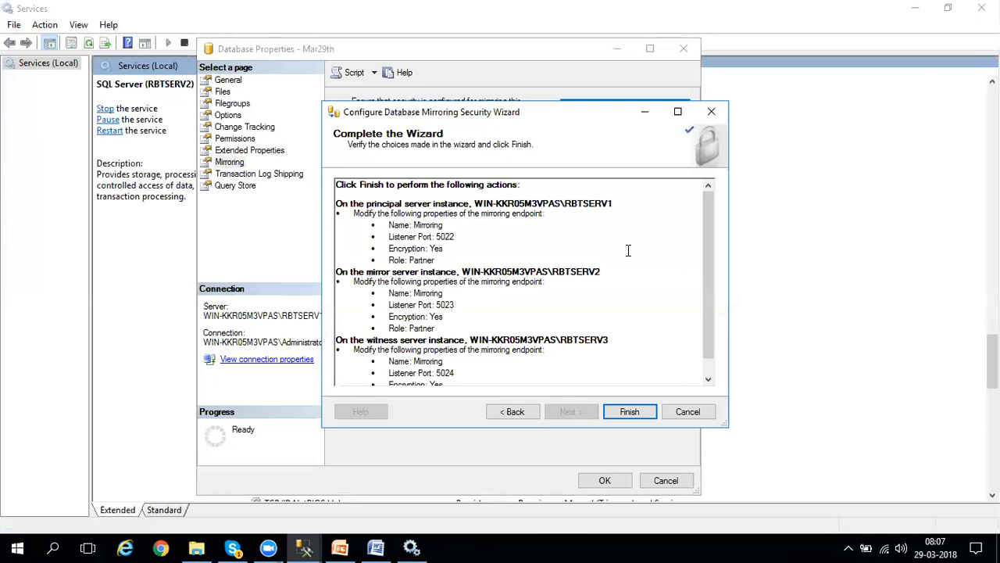
Review the endpoint summary for the principal, mirror and witness, and finish the wizard to configure the endpoints.
{"action": "left_click_drag", "start_coordinate": [705, 289], "coordinate": [707, 335]}
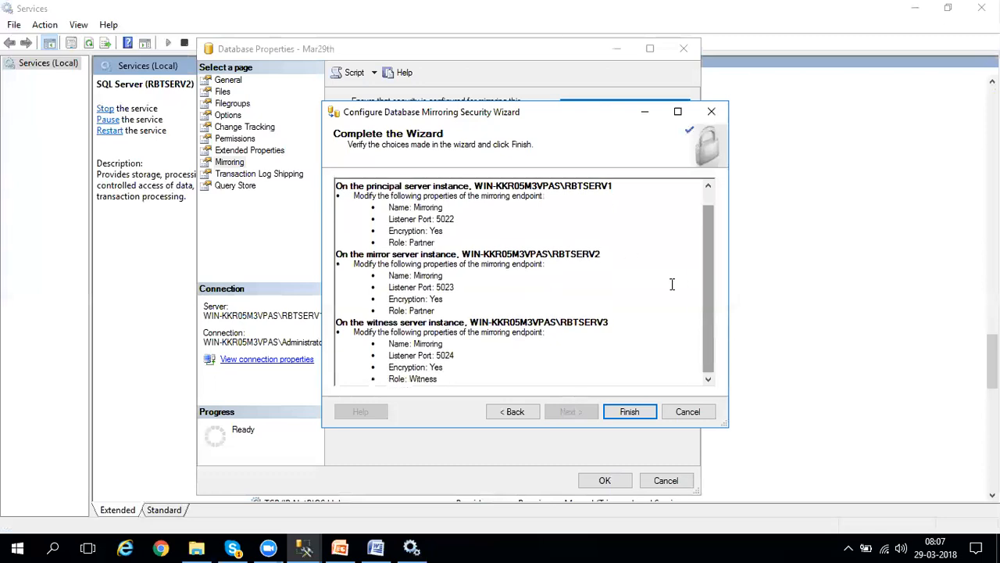
{"action": "left_click", "coordinate": [640, 415]}
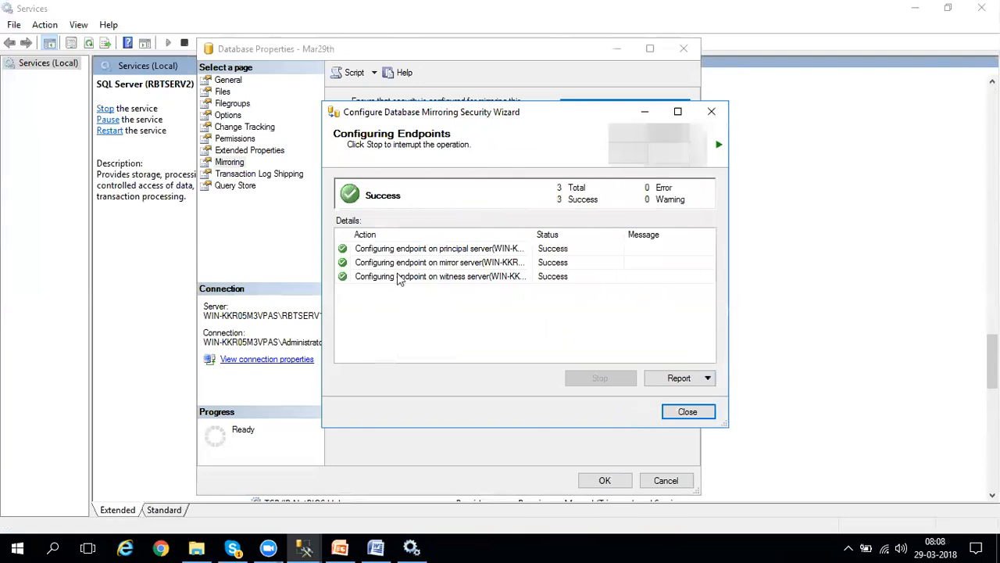
Close the finished security wizard, start mirroring Mar29th without fully qualified domain names, check the mirroring status, and accept the database properties.
{"action": "left_click", "coordinate": [690, 417]}
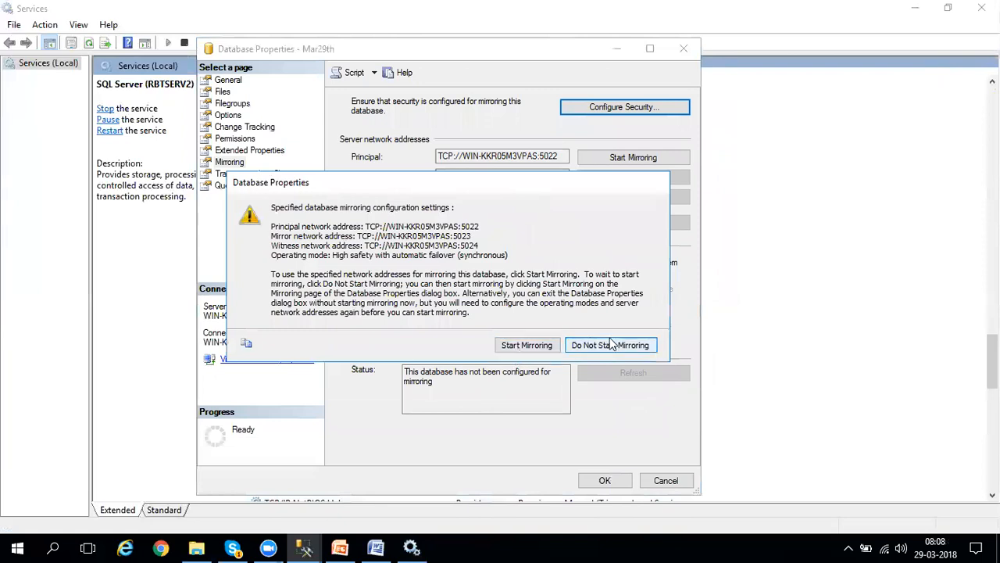
{"action": "left_click", "coordinate": [528, 346]}
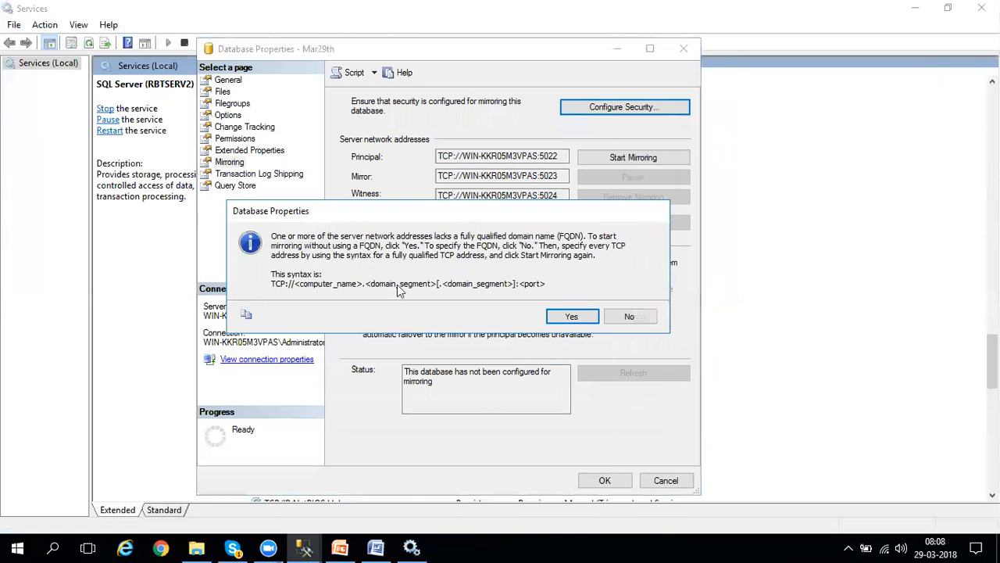
{"action": "left_click", "coordinate": [571, 316]}
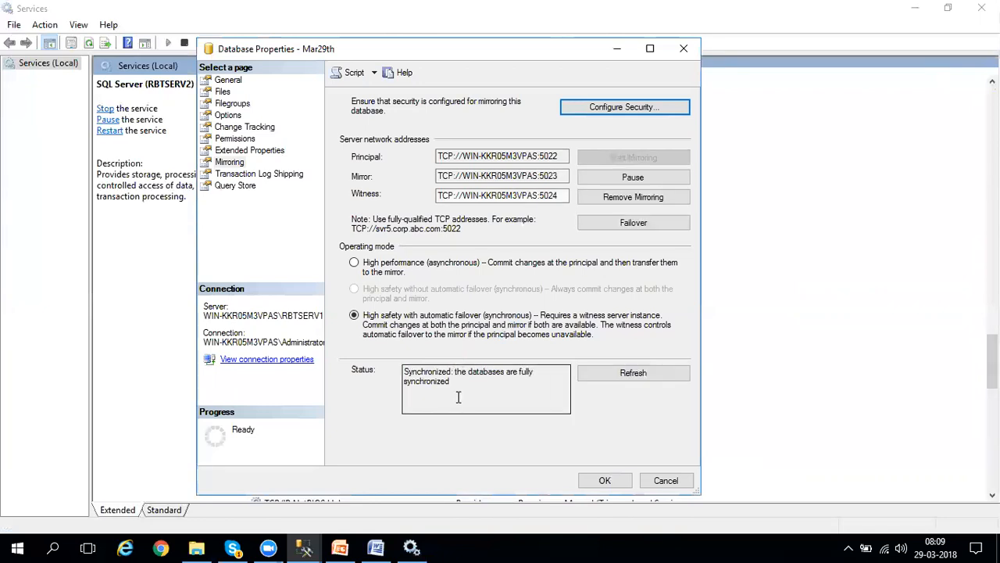
{"action": "left_click_drag", "start_coordinate": [452, 372], "coordinate": [475, 381]}
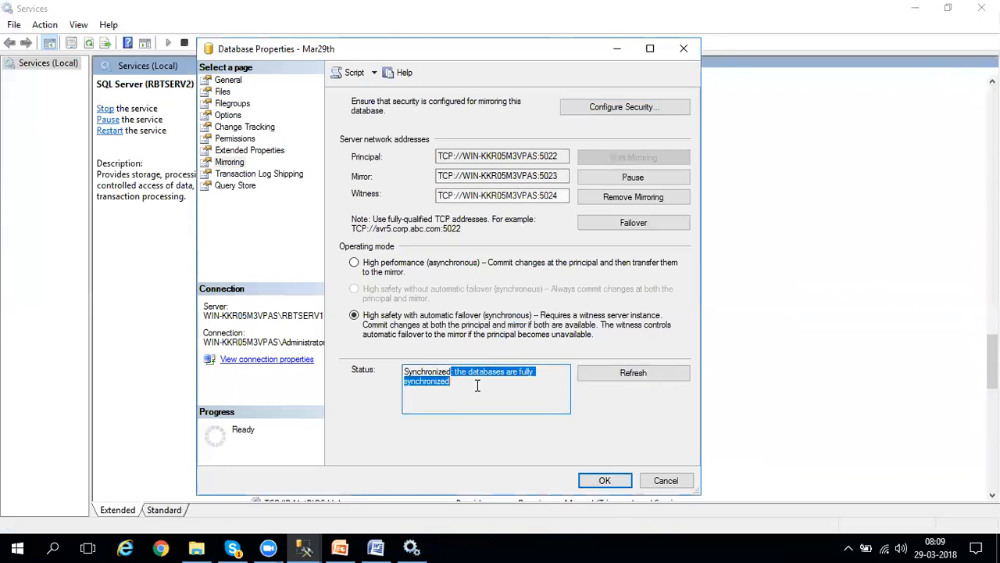
{"action": "left_click", "coordinate": [485, 405]}
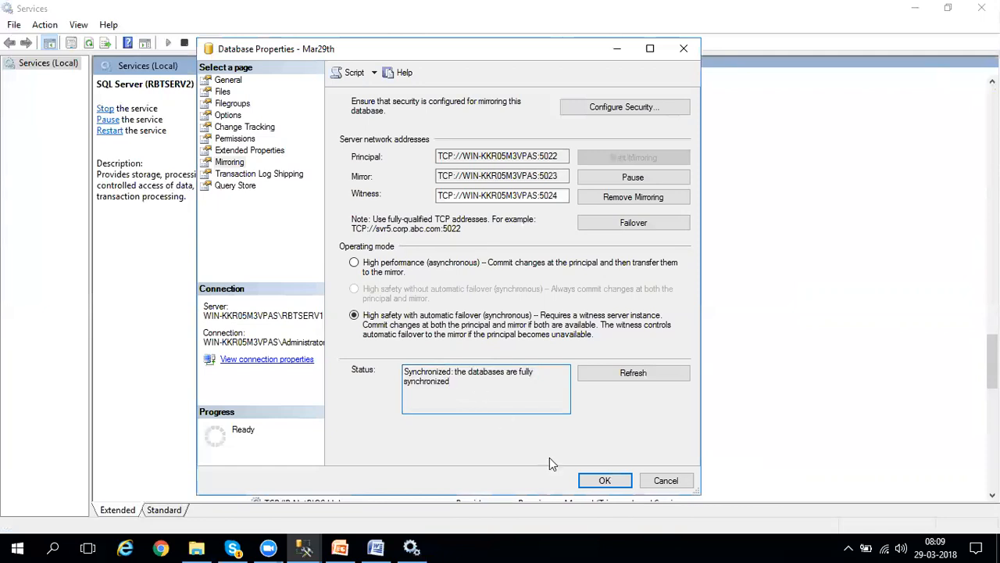
{"action": "left_click", "coordinate": [604, 481]}
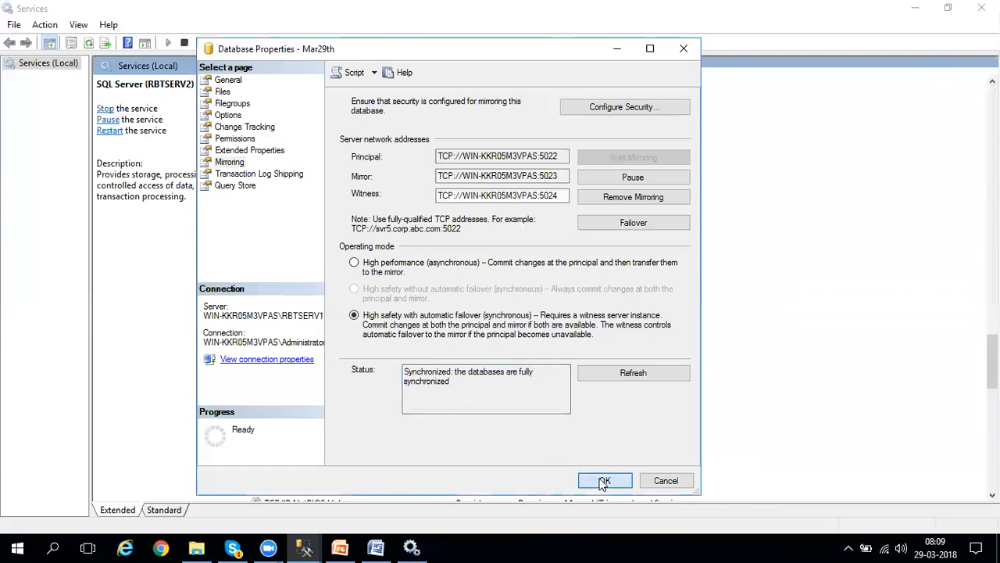
Switch to Management Studio, check the mirroring state of Mar29th on RBTSERV1, and refresh the RBTSERV2 databases to check its copy.
{"action": "left_click", "coordinate": [304, 547]}
{"action": "left_click_drag", "start_coordinate": [246, 275], "coordinate": [249, 142]}
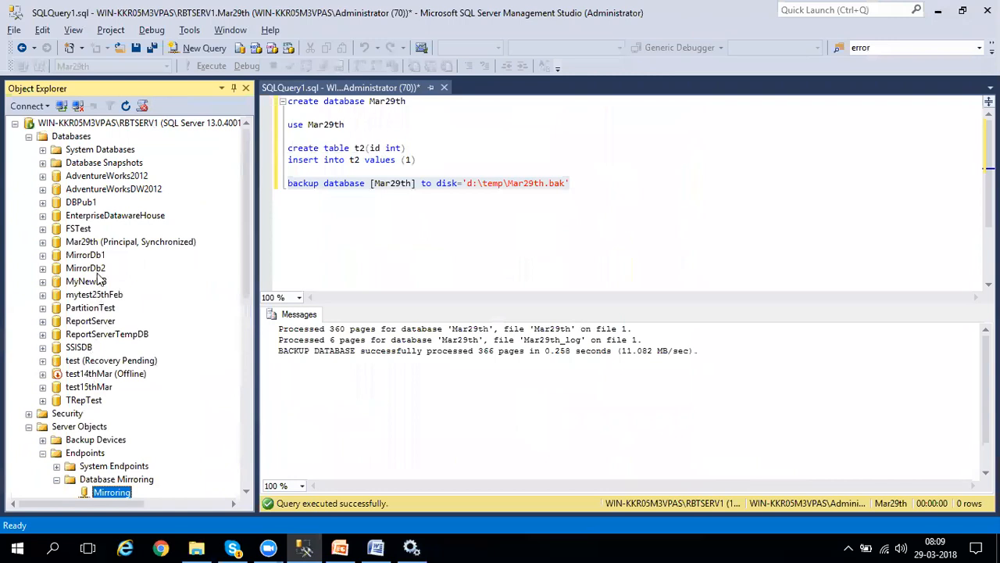
{"action": "left_click", "coordinate": [100, 246]}
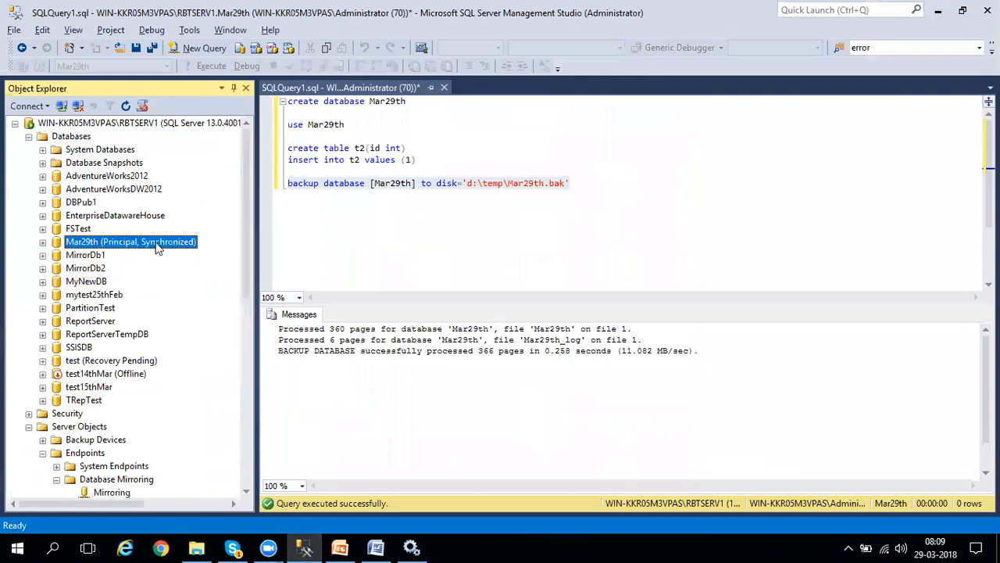
{"action": "left_click", "coordinate": [15, 124]}
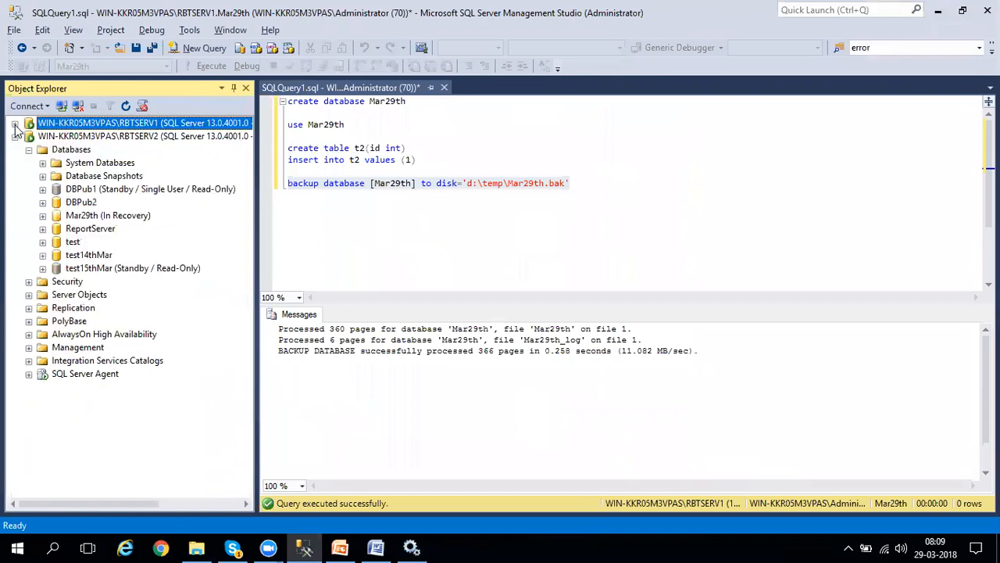
{"action": "right_click", "coordinate": [68, 151]}
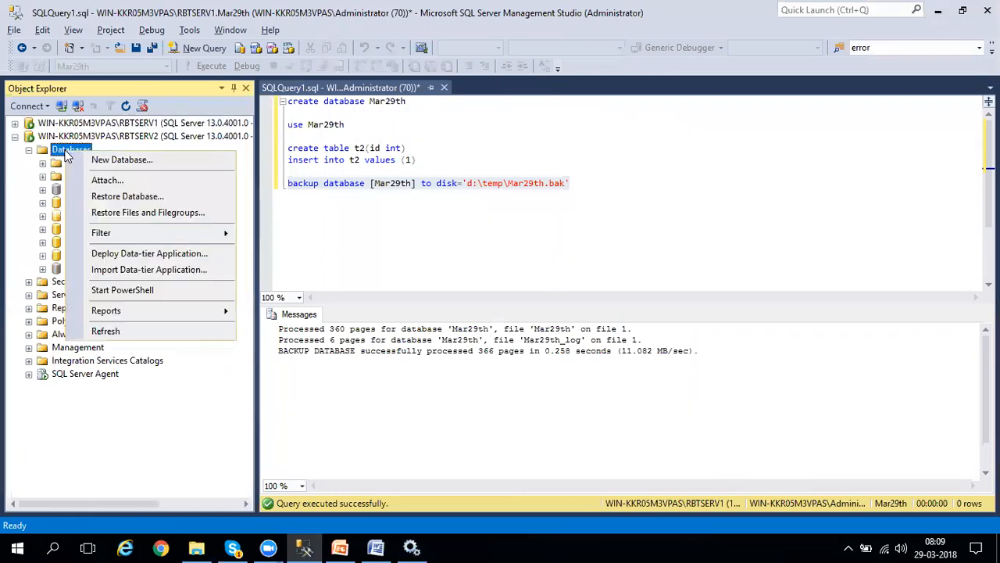
{"action": "left_click", "coordinate": [133, 332]}
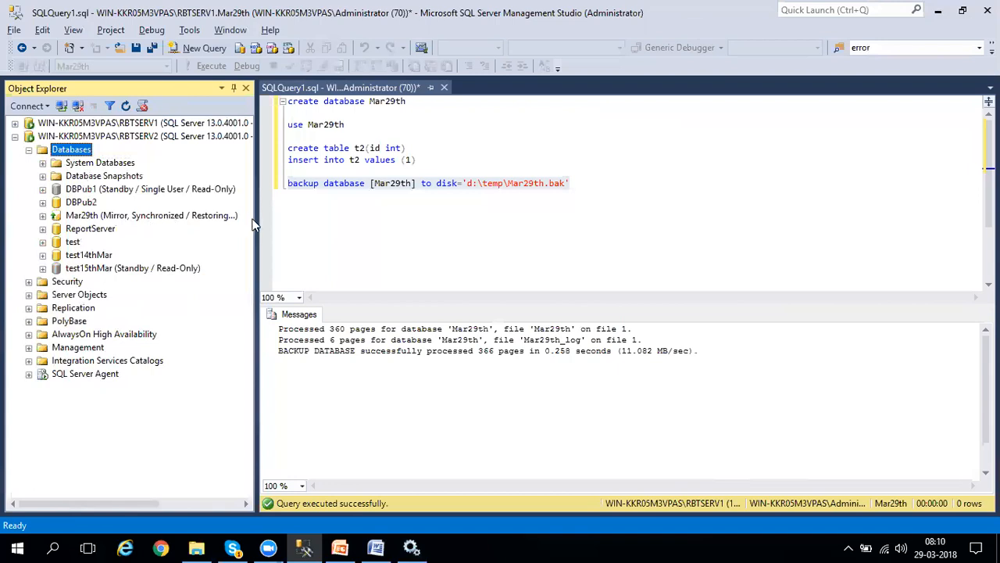
Change the insert statement for table t2 to value 2 and execute only that statement on the principal Mar29th database.
{"action": "left_click", "coordinate": [397, 159]}
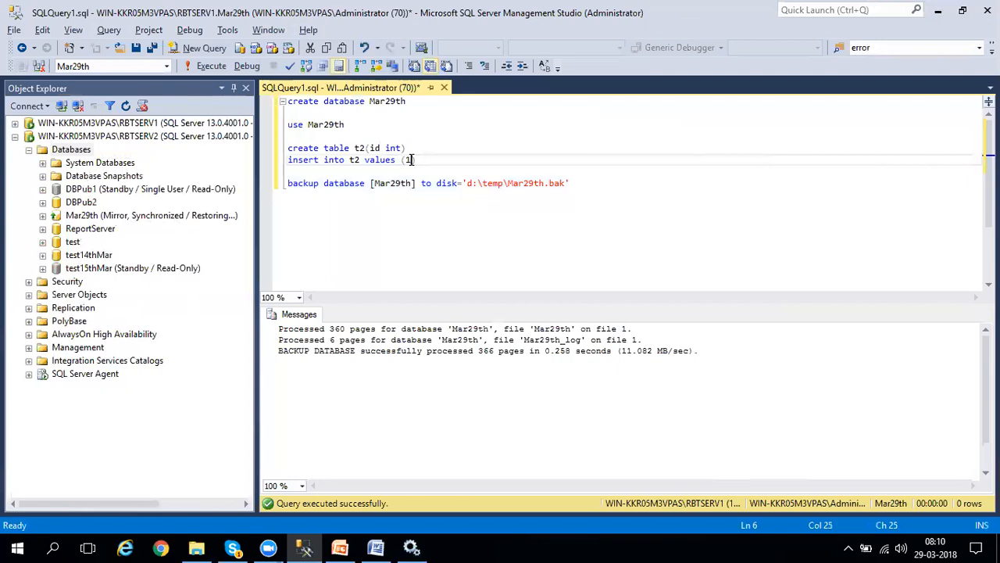
{"action": "key", "text": "Right"}
{"action": "type", "text": "2"}
{"action": "left_click", "coordinate": [263, 171]}
{"action": "left_click_drag", "start_coordinate": [264, 171], "coordinate": [264, 160]}
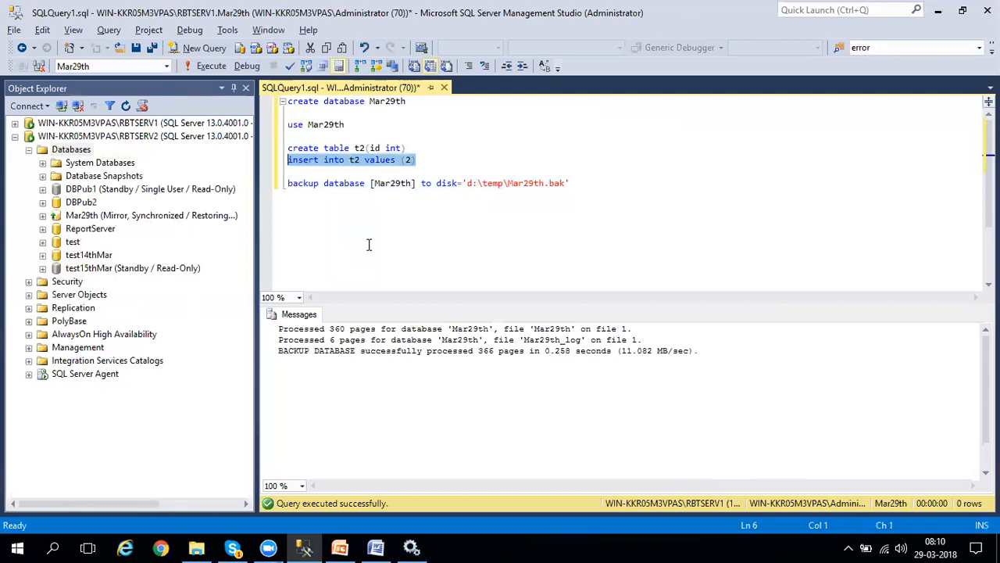
{"action": "key", "text": "F5"}
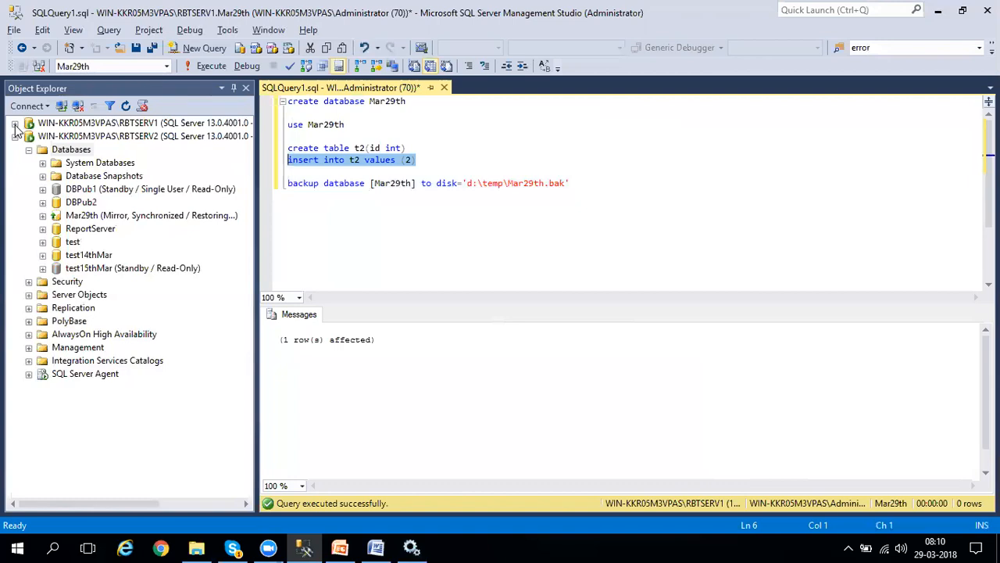
Stop the RBTSERV1 SQL Server instance together with its SQL Server Agent to simulate a principal failure.
{"action": "left_click", "coordinate": [97, 131]}
{"action": "left_click", "coordinate": [98, 125]}
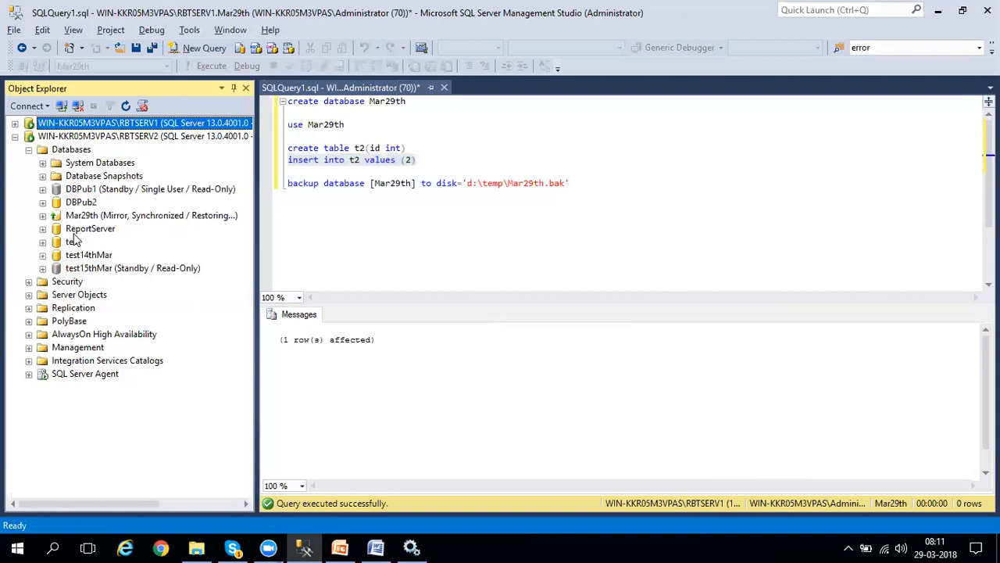
{"action": "left_click", "coordinate": [15, 123]}
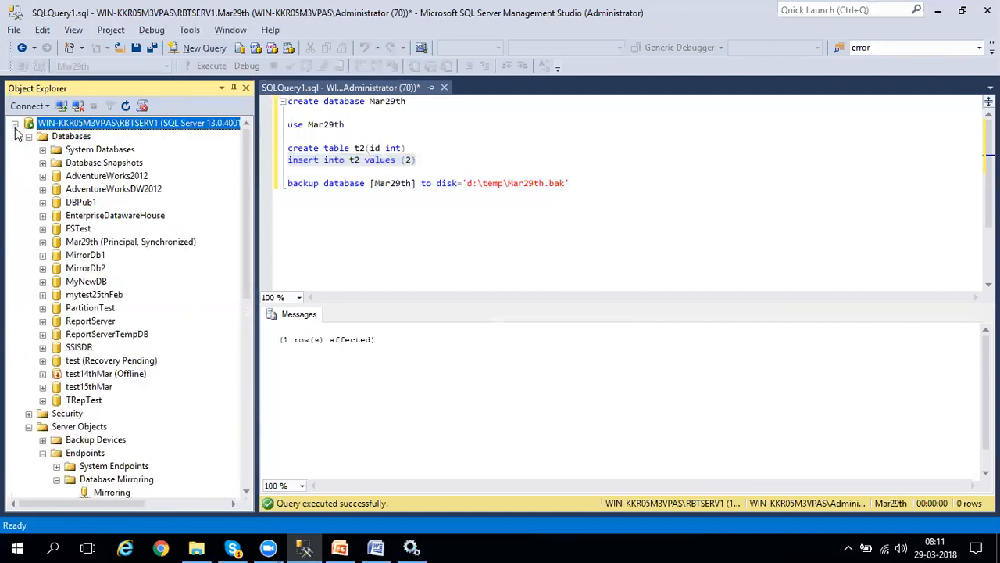
{"action": "left_click", "coordinate": [15, 124]}
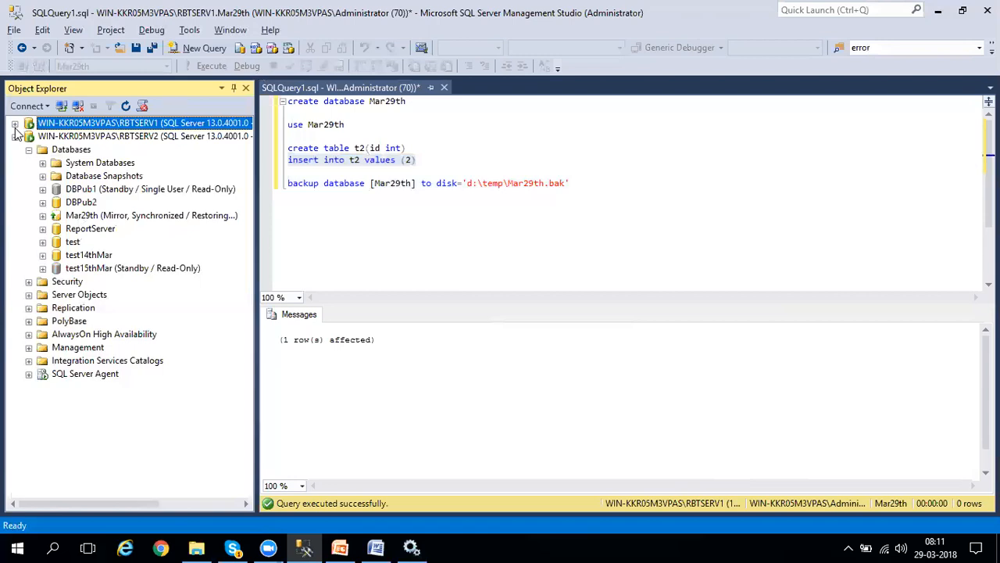
{"action": "right_click", "coordinate": [117, 129]}
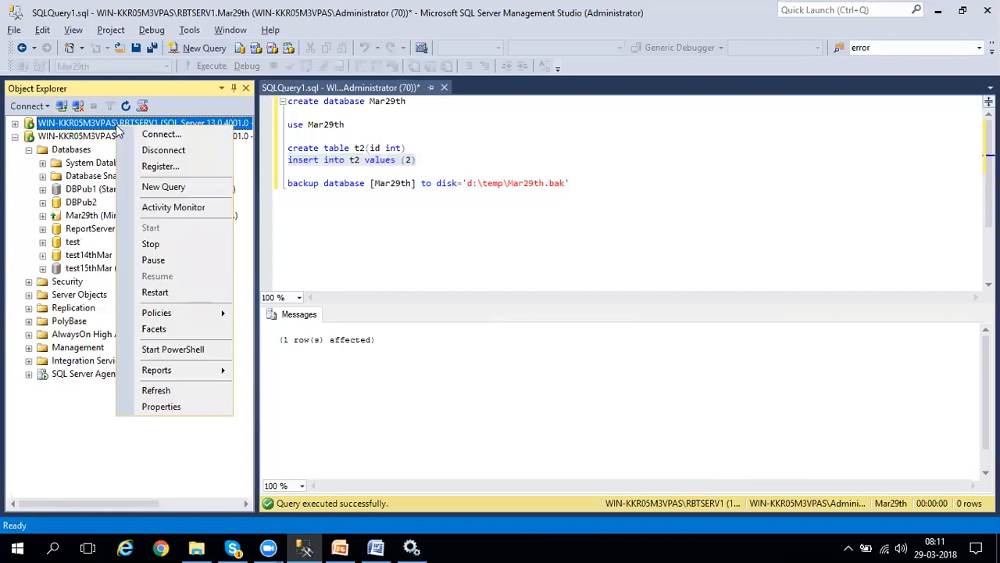
{"action": "left_click", "coordinate": [151, 244]}
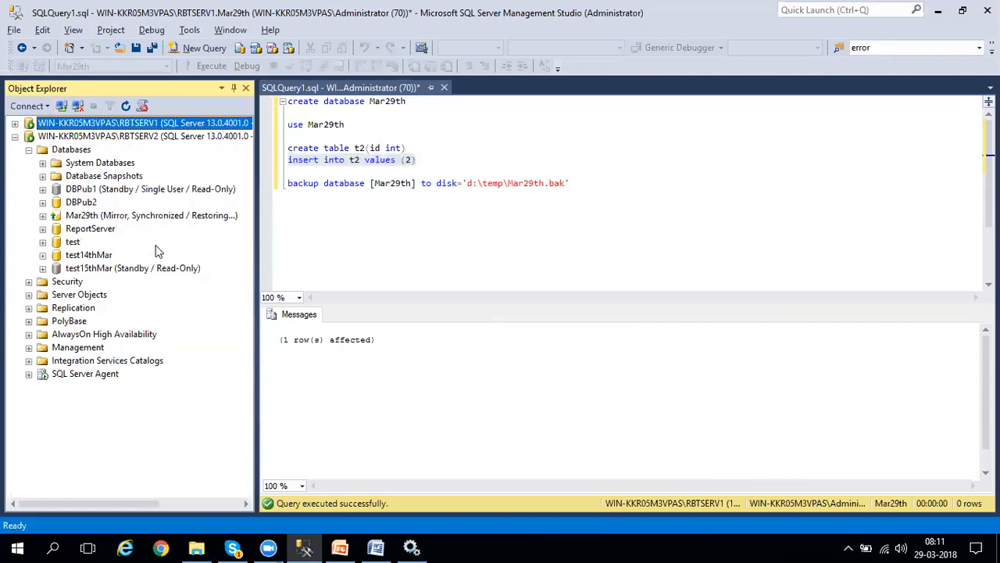
{"action": "left_click", "coordinate": [348, 79]}
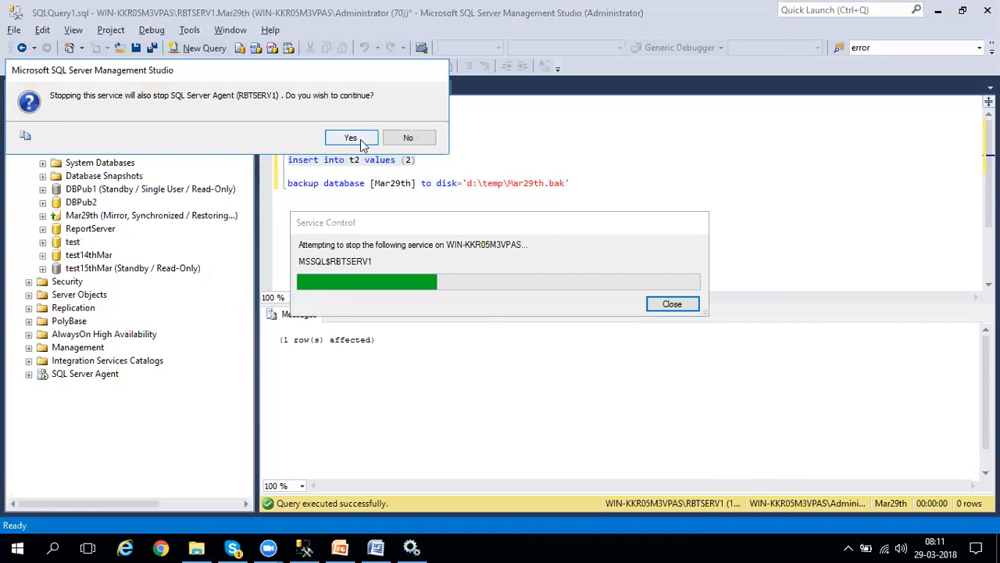
{"action": "left_click", "coordinate": [361, 143]}
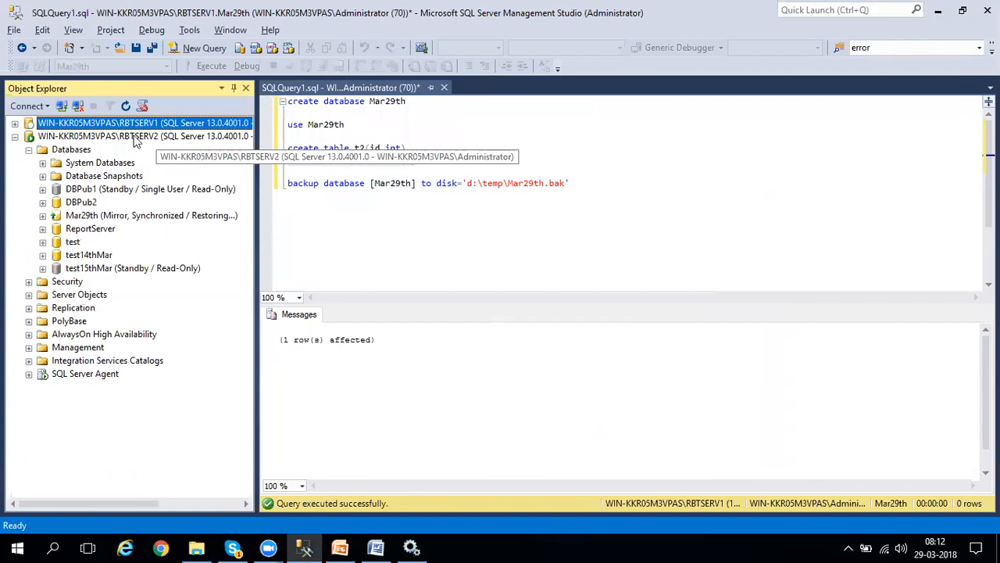
Refresh RBTSERV1 in Object Explorer, check the SQL Server (RBTSERV1) service status in the Services console, and return to Management Studio.
{"action": "right_click", "coordinate": [83, 125]}
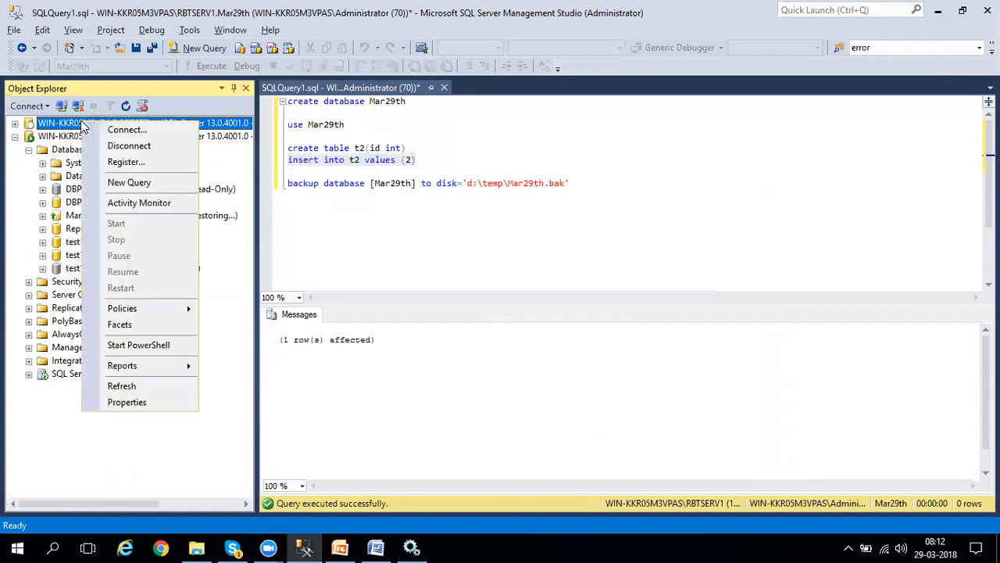
{"action": "left_click", "coordinate": [124, 385]}
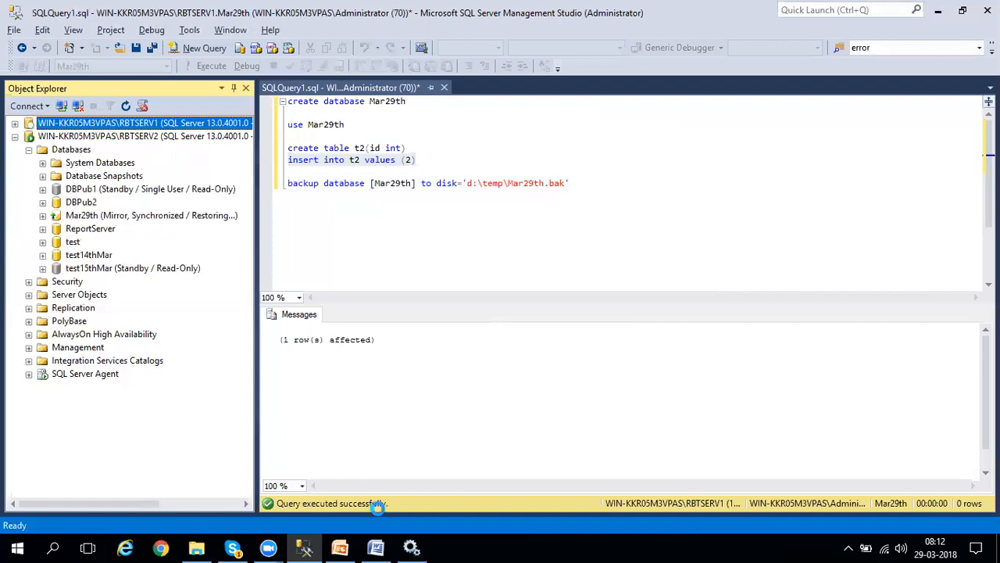
{"action": "left_click", "coordinate": [413, 547]}
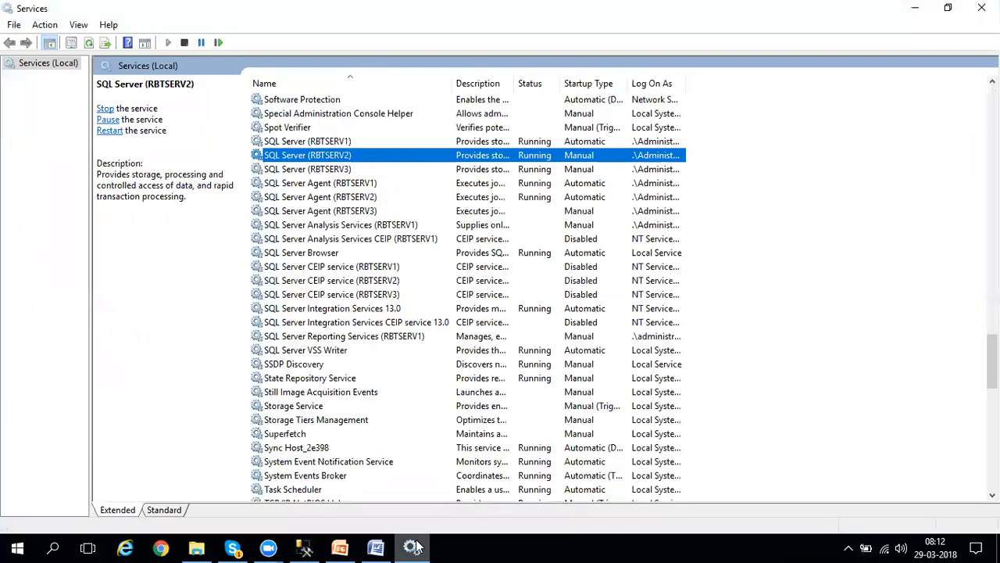
{"action": "left_click", "coordinate": [370, 143]}
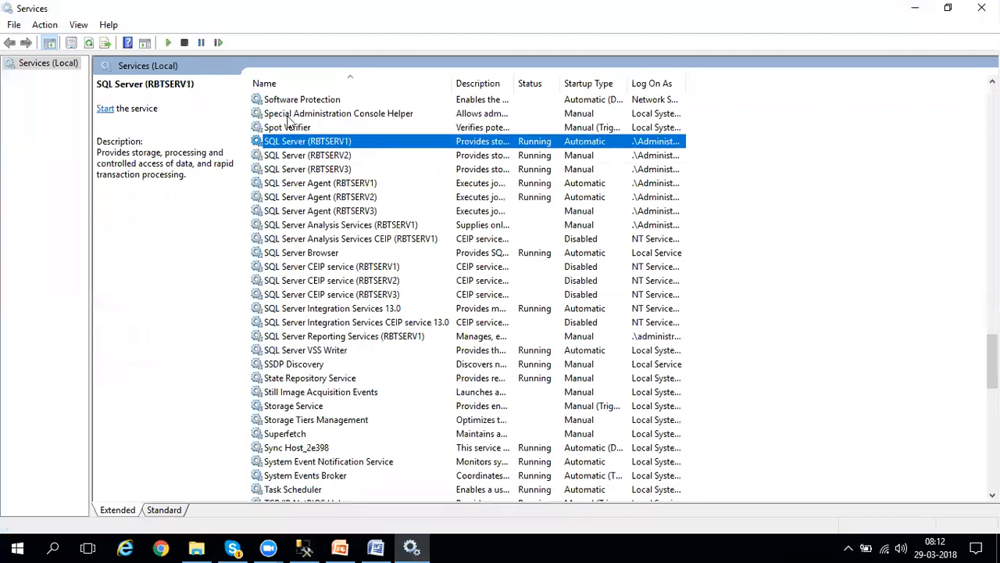
{"action": "left_click", "coordinate": [90, 43]}
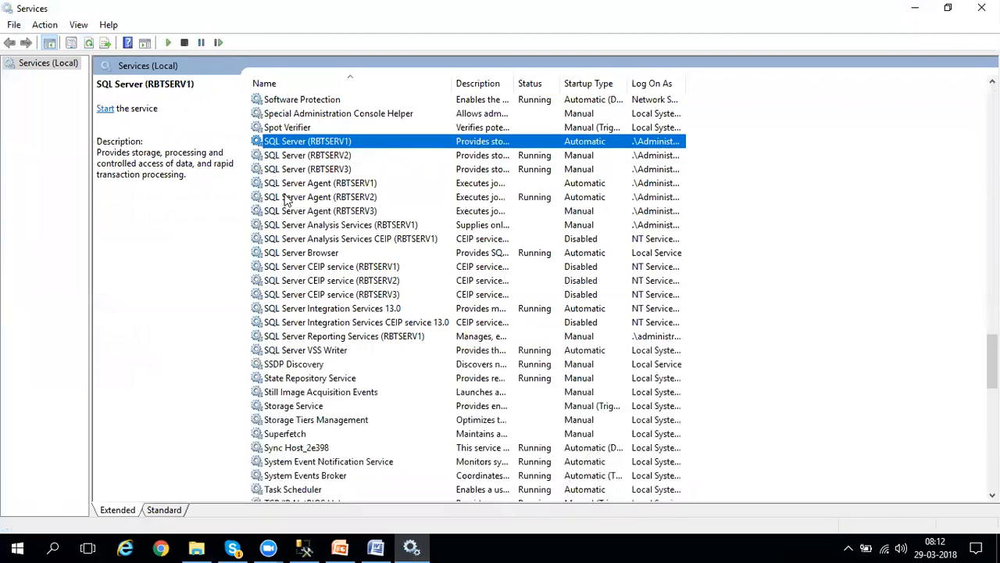
{"action": "left_click", "coordinate": [915, 7]}
{"action": "left_click", "coordinate": [712, 333]}
{"action": "left_click", "coordinate": [712, 367]}
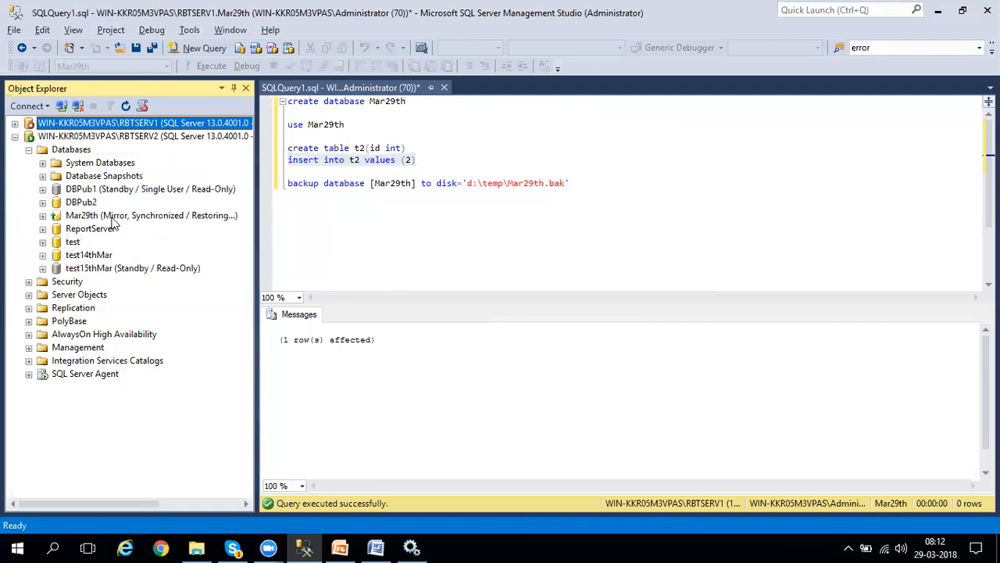
Refresh the databases on RBTSERV2 and check the mirroring role of Mar29th there.
{"action": "right_click", "coordinate": [74, 150]}
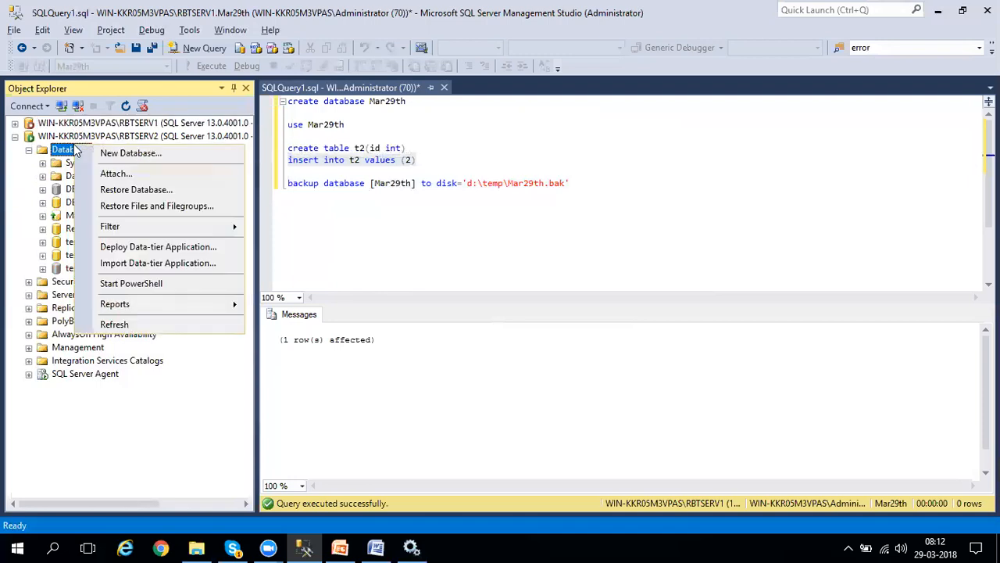
{"action": "left_click", "coordinate": [117, 327]}
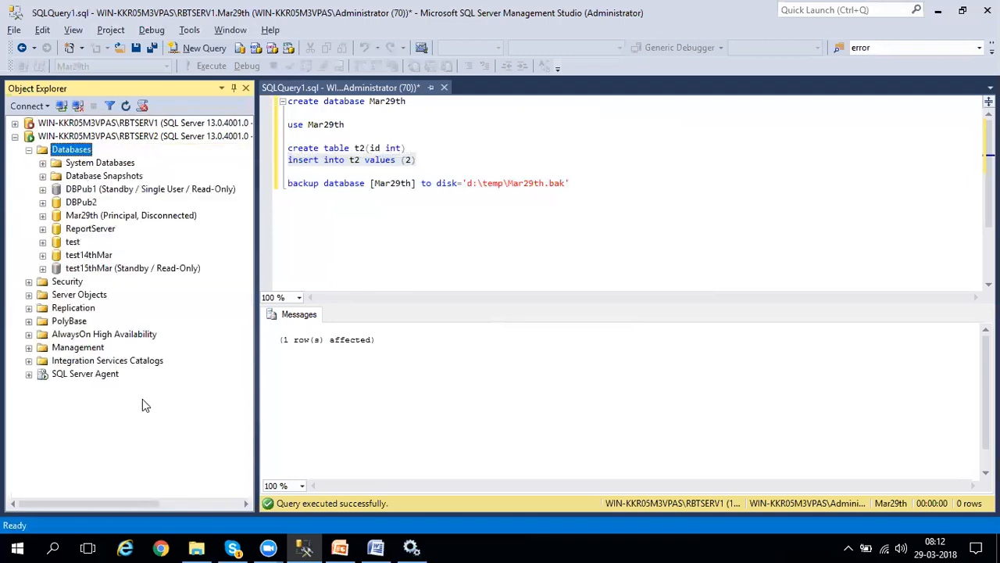
{"action": "left_click", "coordinate": [116, 218]}
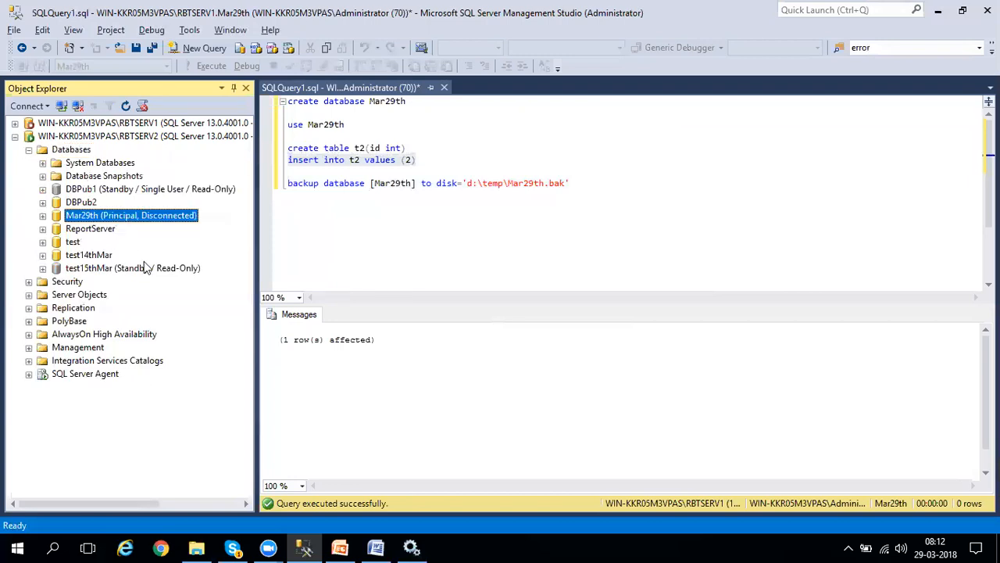
Query the top 1000 rows of table dbo.t2 in Mar29th on RBTSERV2 to check the mirrored data.
{"action": "left_click", "coordinate": [43, 216]}
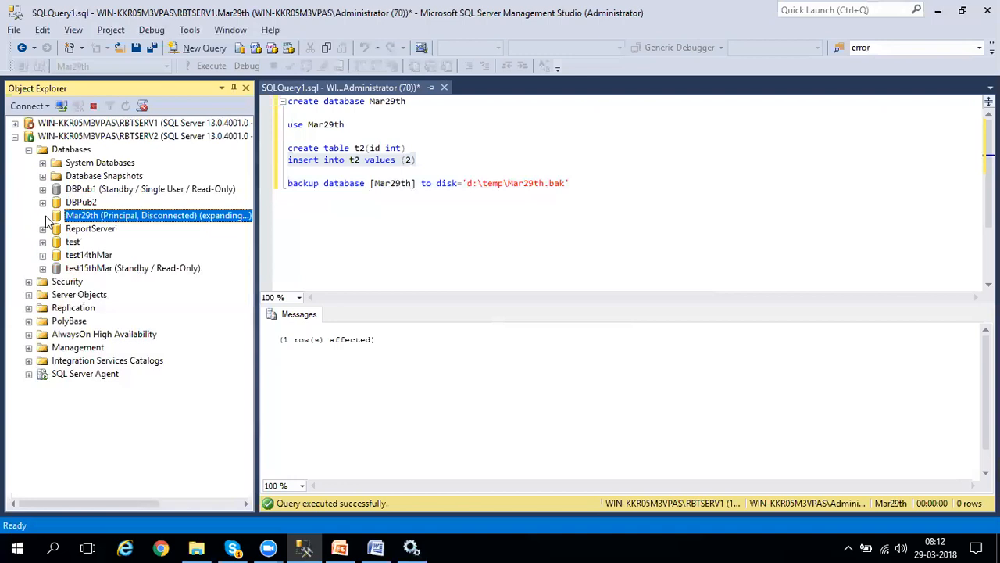
{"action": "left_click", "coordinate": [56, 241]}
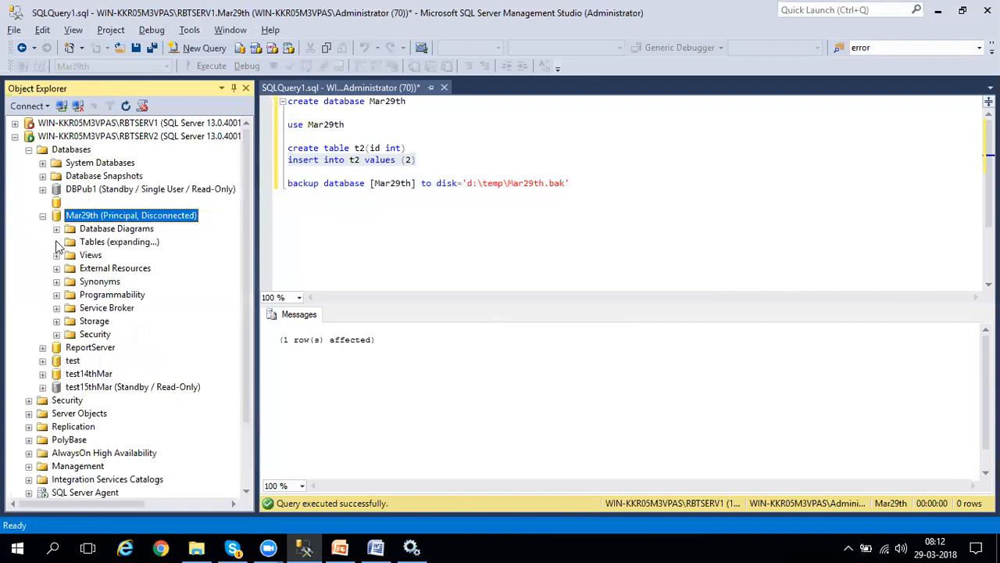
{"action": "left_click", "coordinate": [114, 312]}
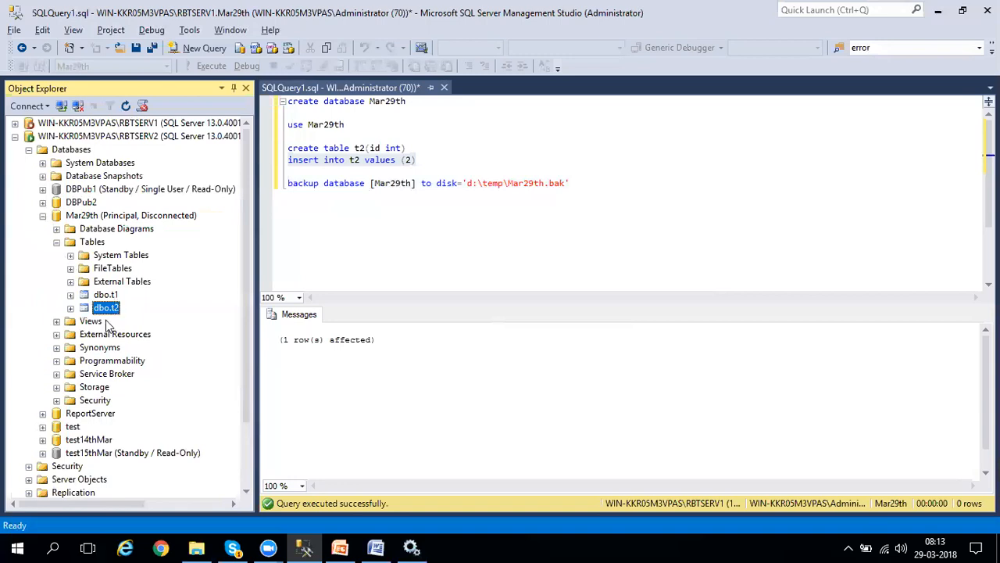
{"action": "right_click", "coordinate": [109, 316]}
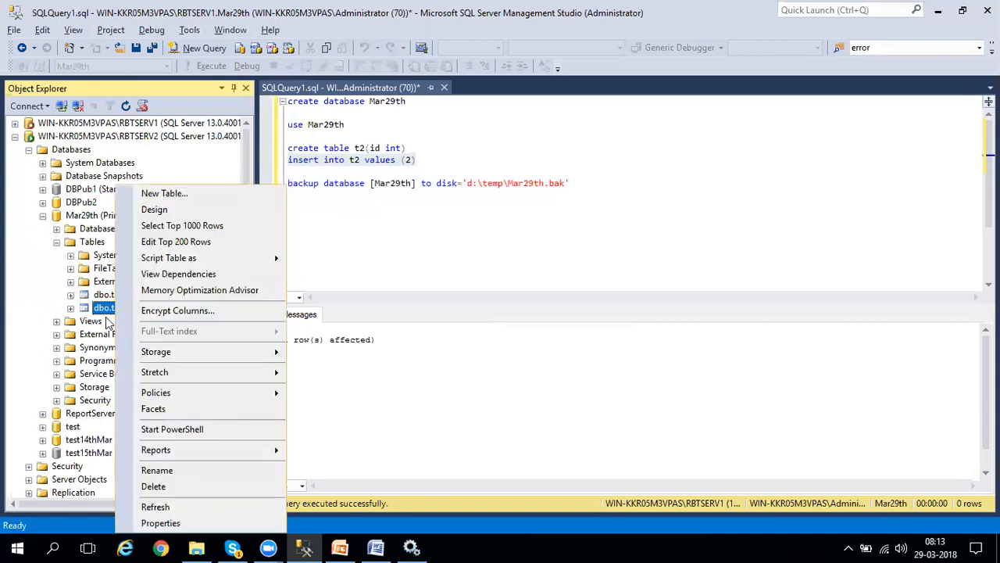
{"action": "left_click", "coordinate": [173, 226]}
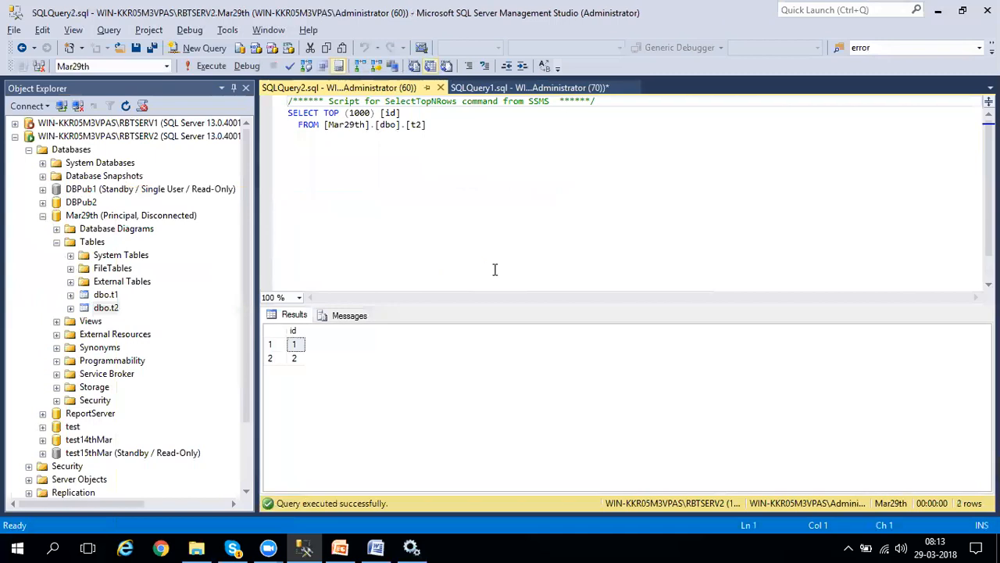
Widen Object Explorer and start the stopped RBTSERV1 SQL Server instance.
{"action": "left_click_drag", "start_coordinate": [259, 149], "coordinate": [290, 165]}
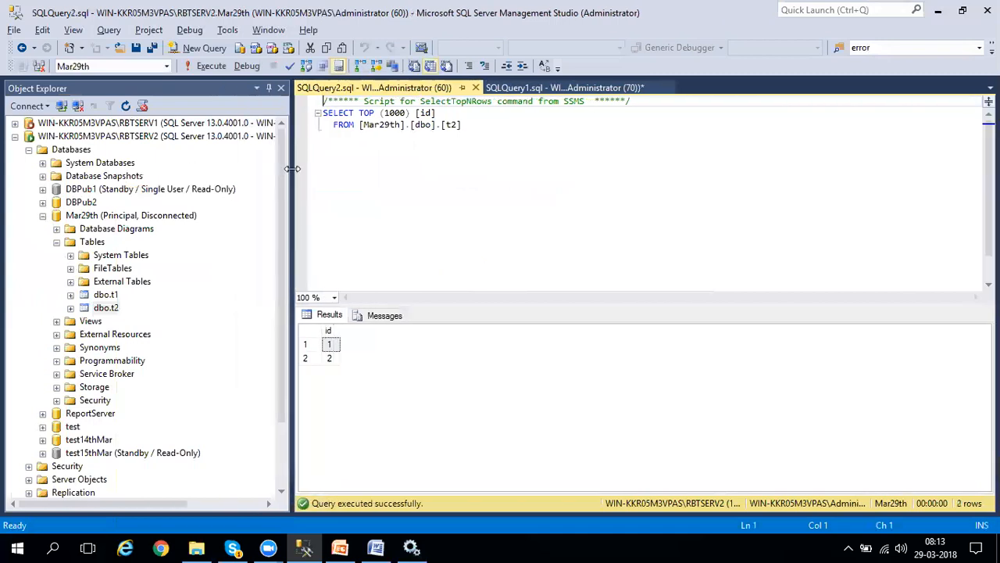
{"action": "left_click", "coordinate": [67, 125]}
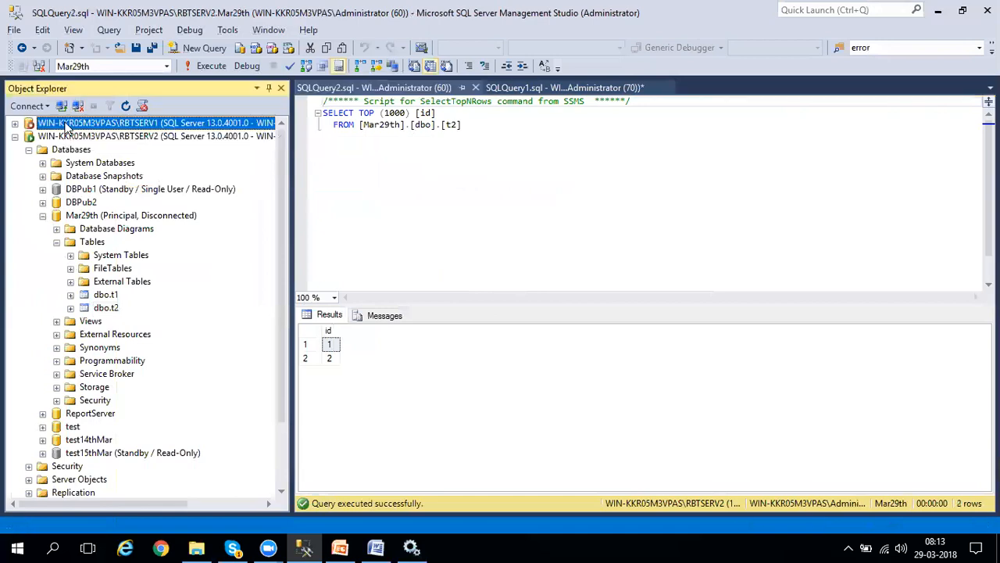
{"action": "right_click", "coordinate": [67, 126]}
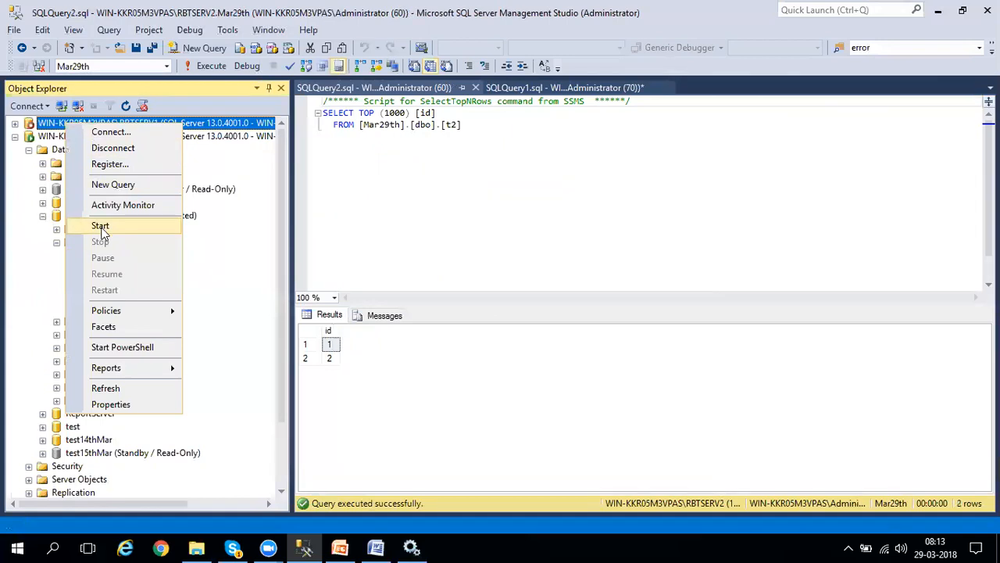
{"action": "left_click", "coordinate": [100, 226]}
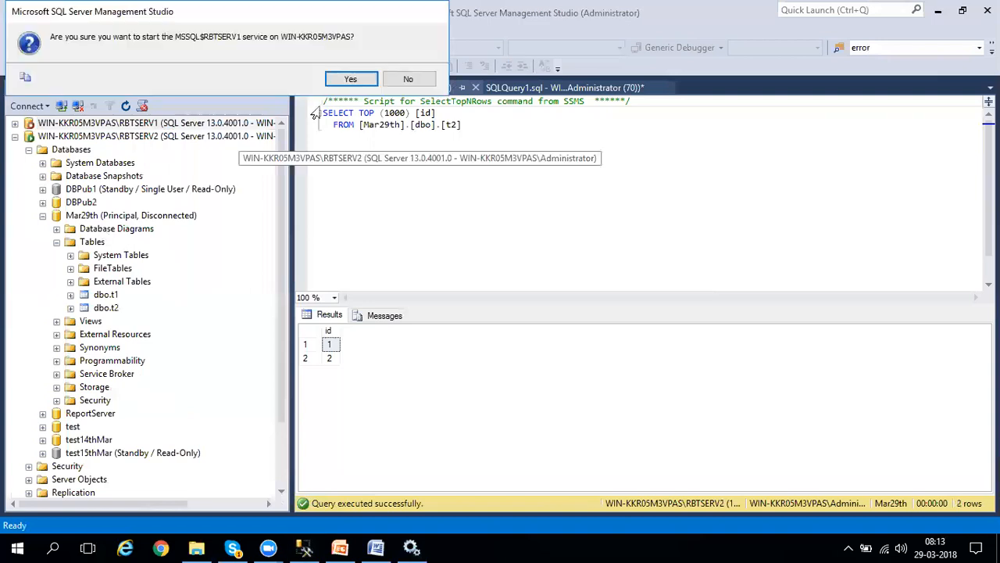
{"action": "left_click", "coordinate": [358, 79]}
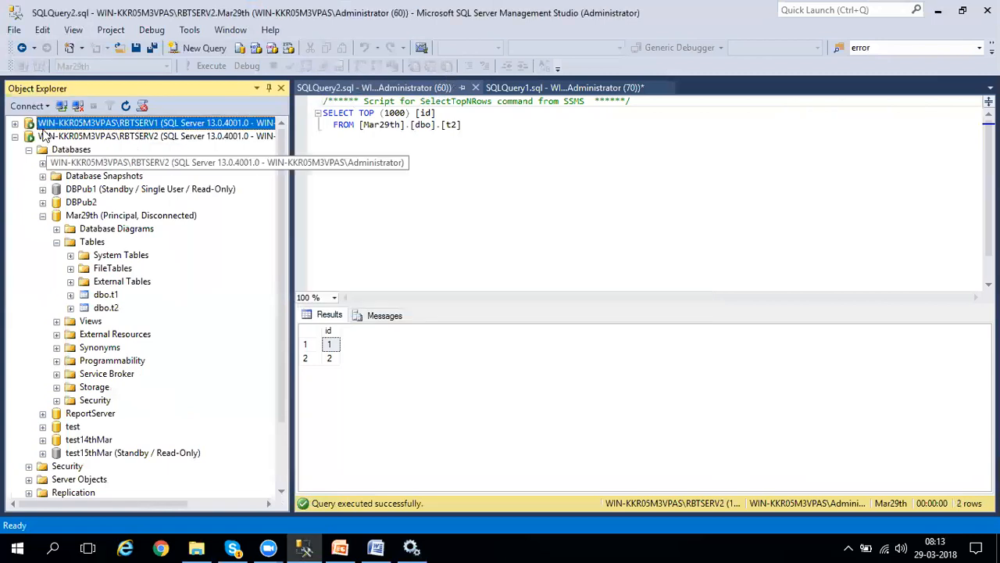
Expand RBTSERV1 and refresh its databases repeatedly to check the mirroring role and synchronization state of Mar29th.
{"action": "left_click", "coordinate": [15, 122]}
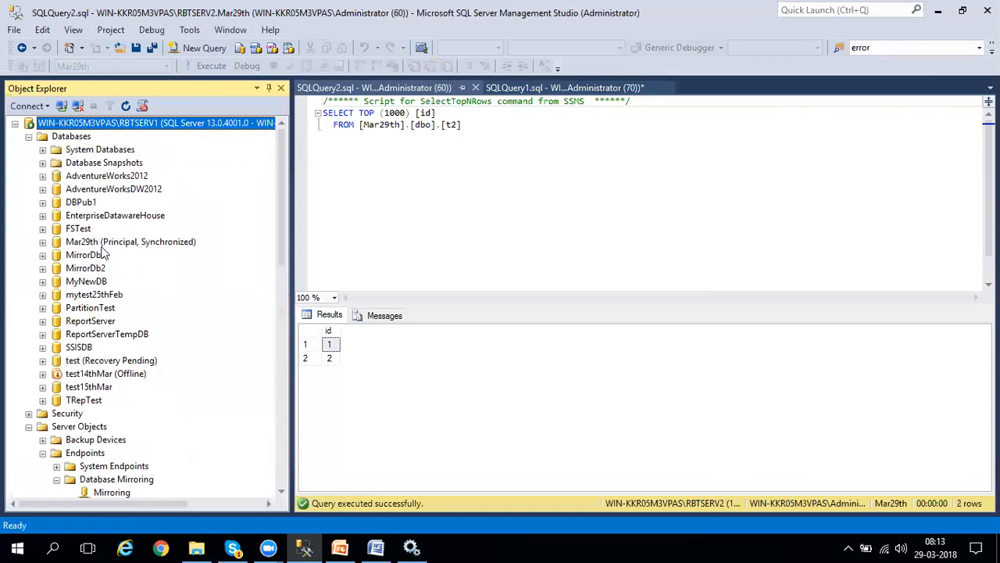
{"action": "right_click", "coordinate": [81, 138]}
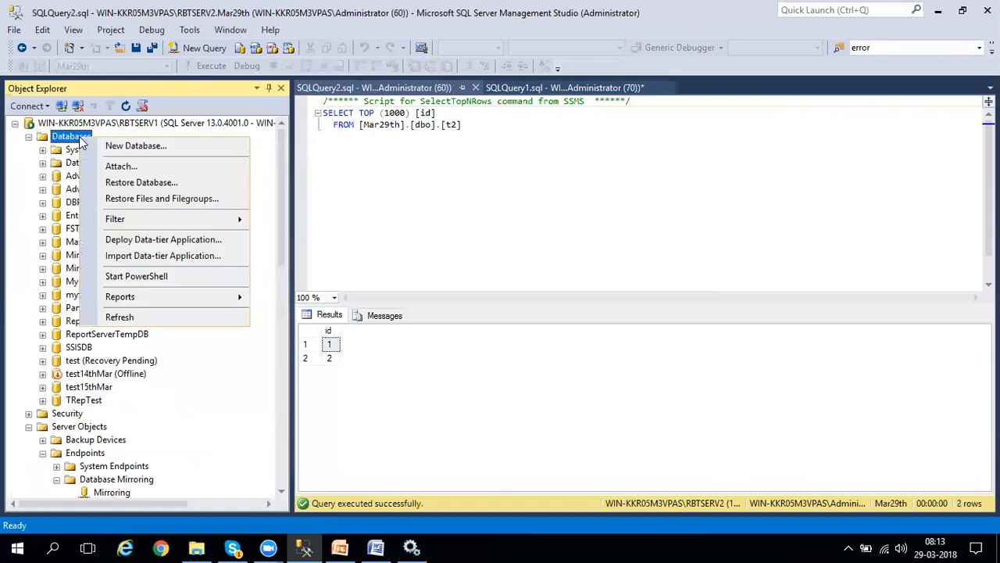
{"action": "left_click", "coordinate": [135, 318]}
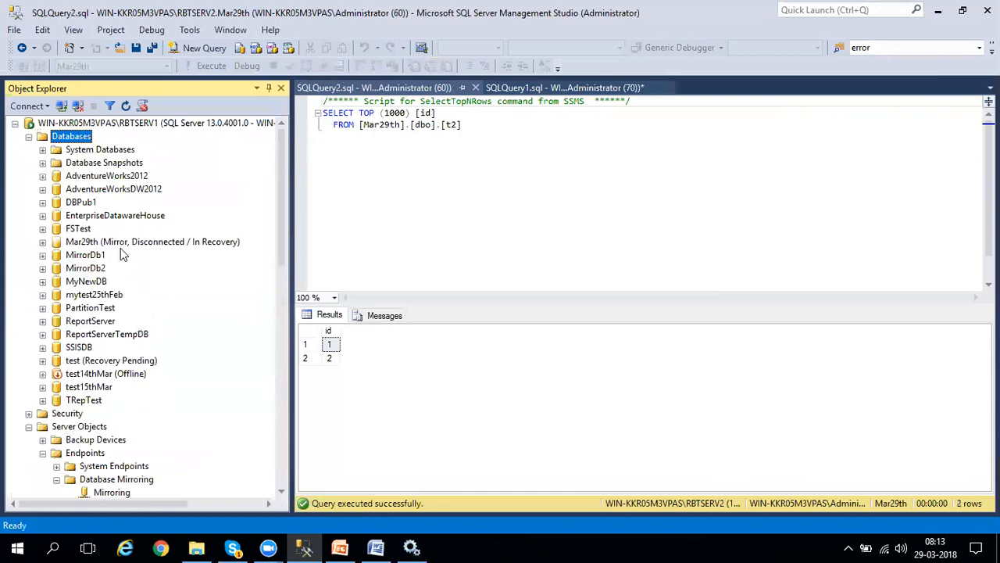
{"action": "right_click", "coordinate": [78, 144]}
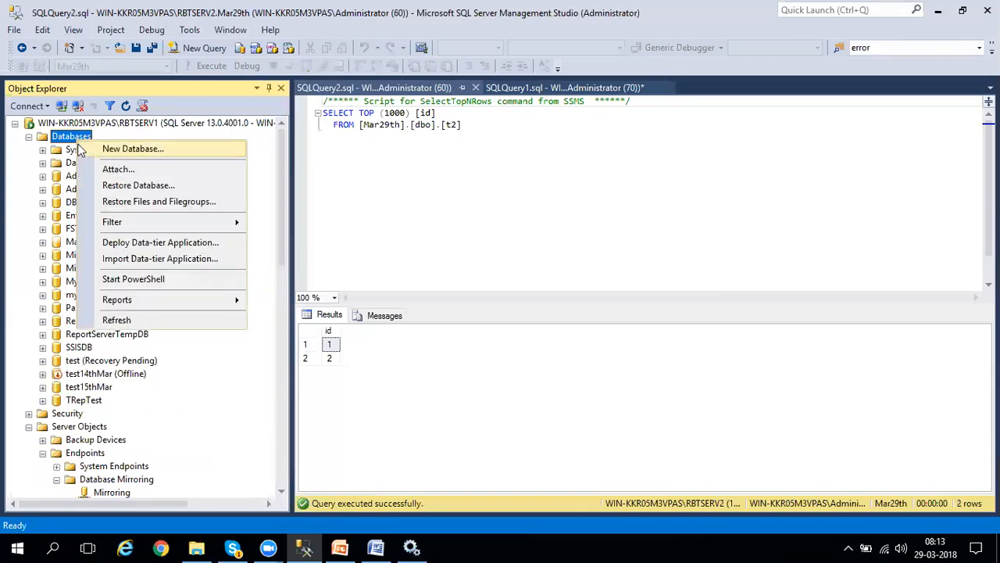
{"action": "left_click", "coordinate": [115, 321]}
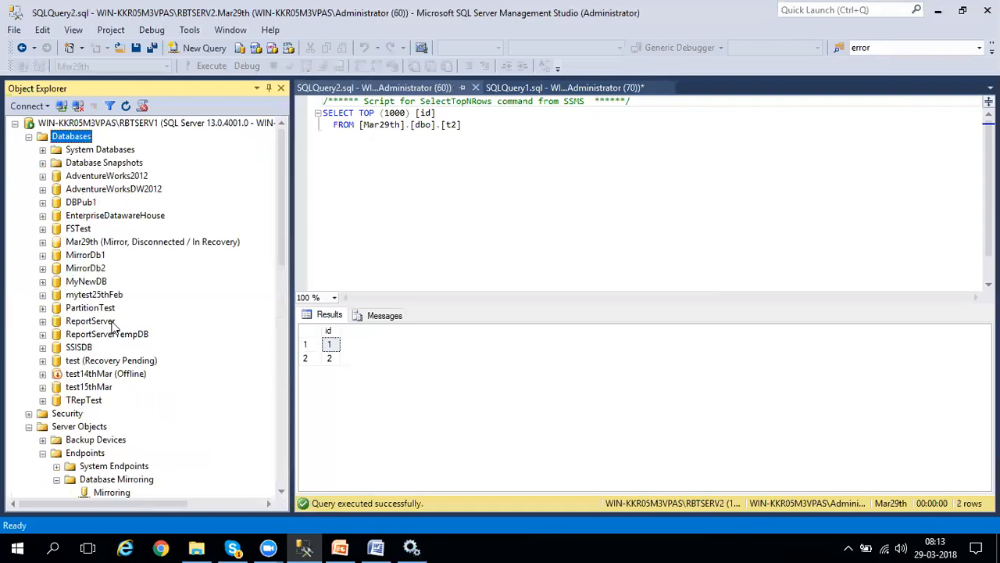
{"action": "right_click", "coordinate": [72, 140]}
{"action": "left_click", "coordinate": [131, 321]}
{"action": "right_click", "coordinate": [84, 134]}
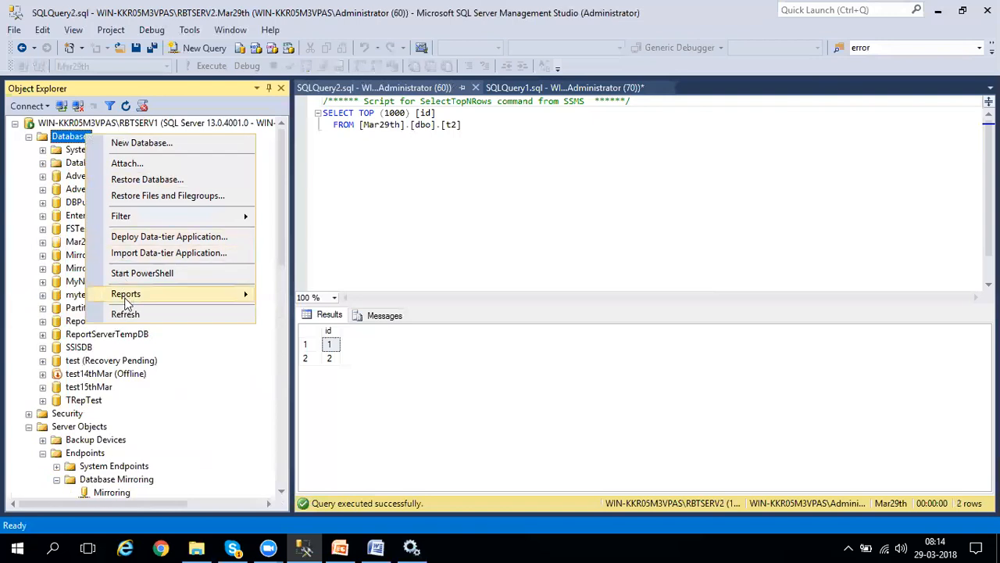
{"action": "left_click", "coordinate": [125, 314]}
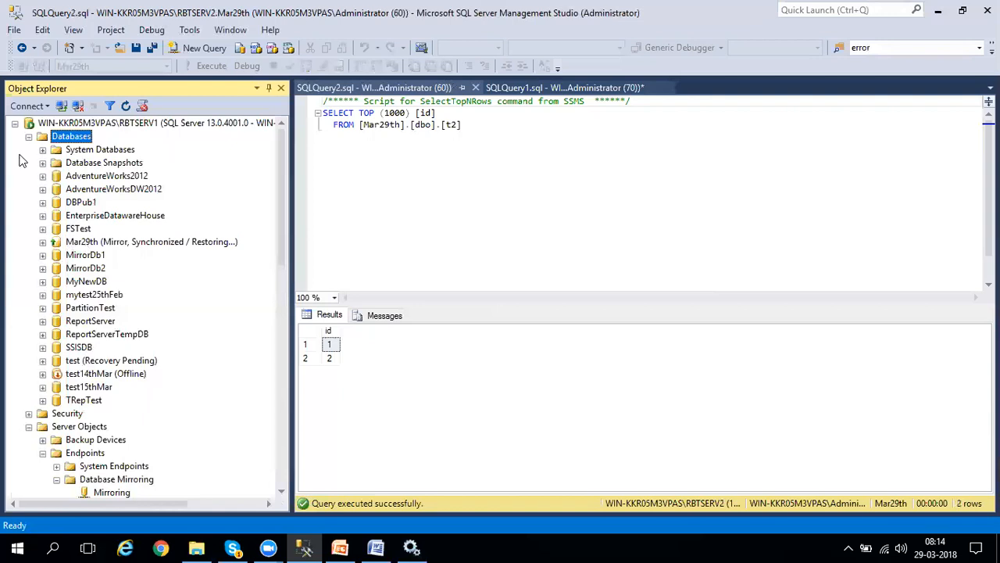
Fail over the Mar29th database manually from RBTSERV2 to its mirror through the database's mirroring properties.
{"action": "left_click", "coordinate": [15, 126]}
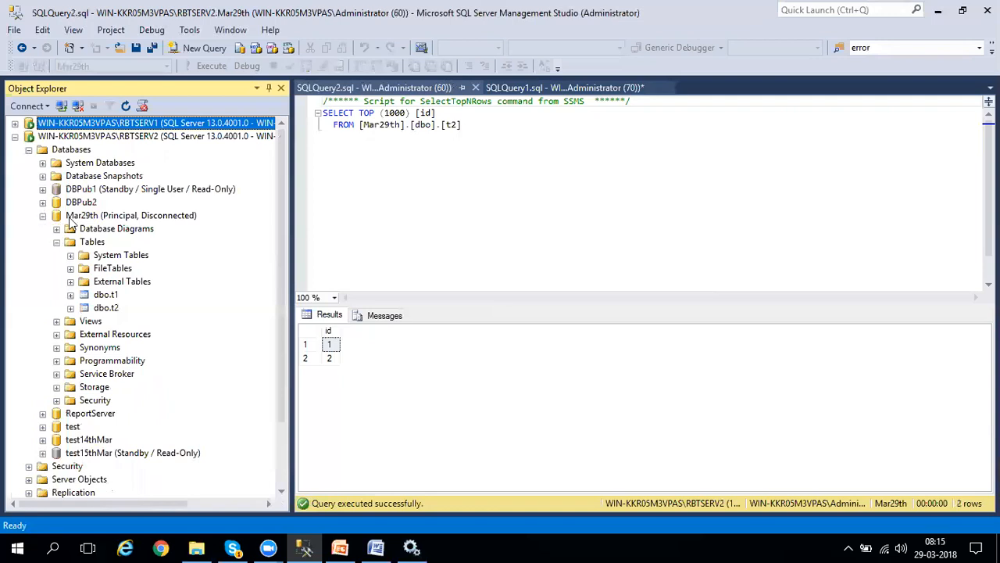
{"action": "right_click", "coordinate": [70, 219]}
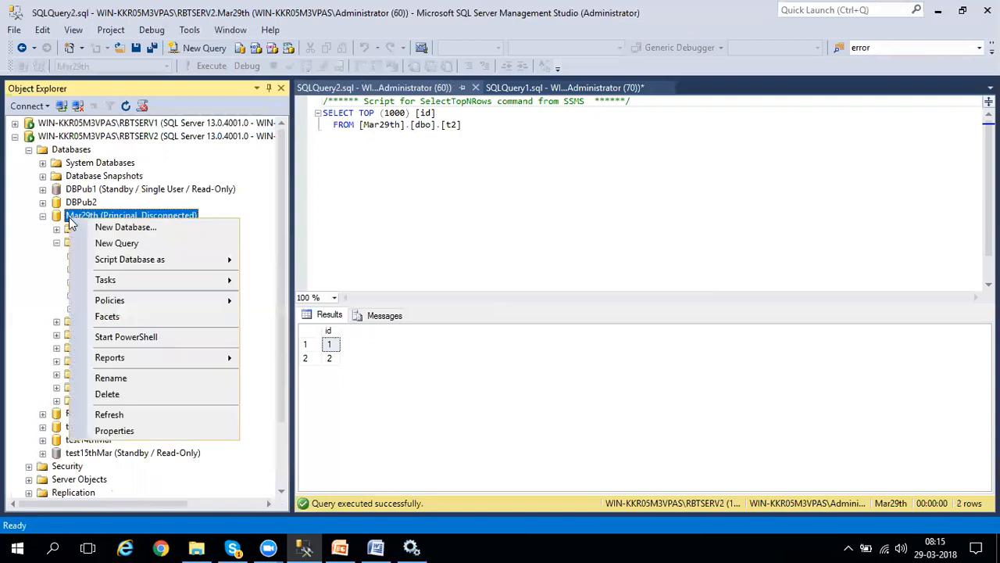
{"action": "left_click", "coordinate": [110, 431]}
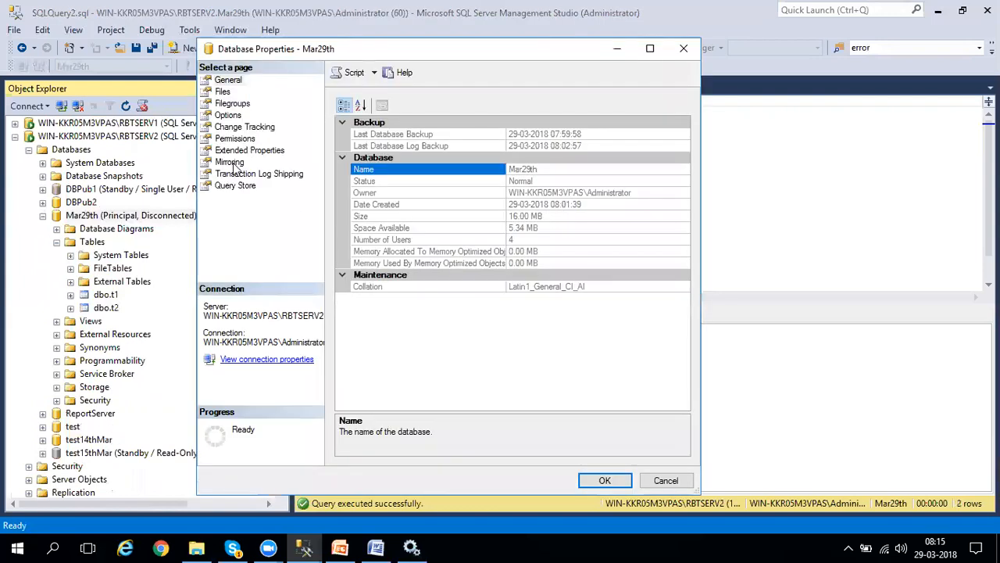
{"action": "left_click", "coordinate": [233, 163]}
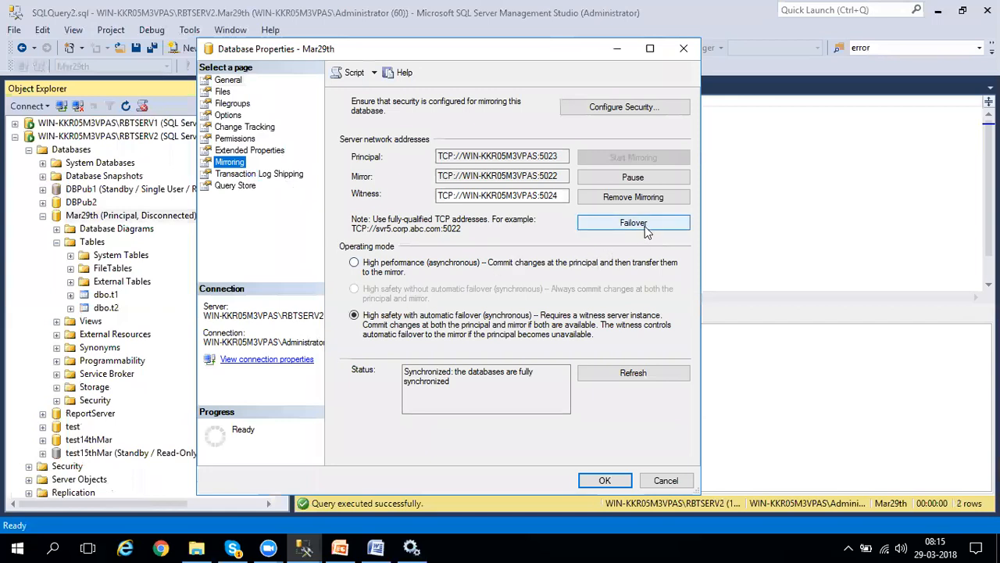
{"action": "left_click", "coordinate": [645, 226]}
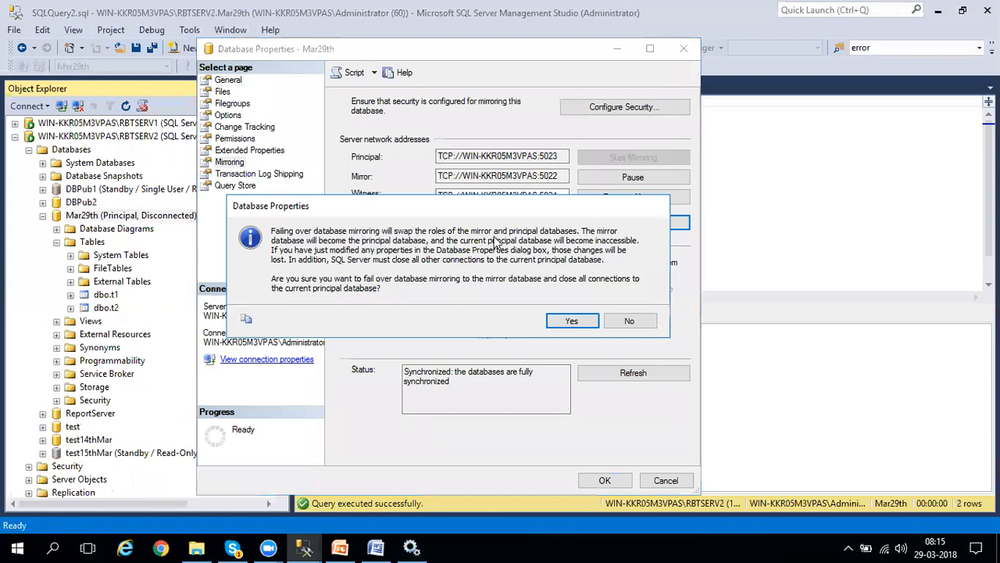
{"action": "left_click", "coordinate": [563, 322]}
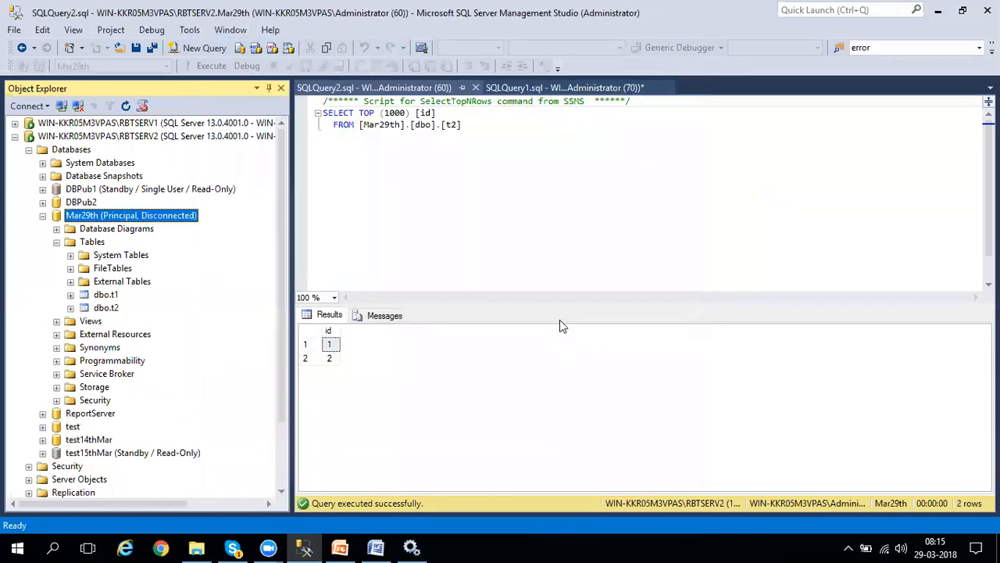
Try to refresh the databases on RBTSERV2 following the manual failover.
{"action": "left_click", "coordinate": [70, 149]}
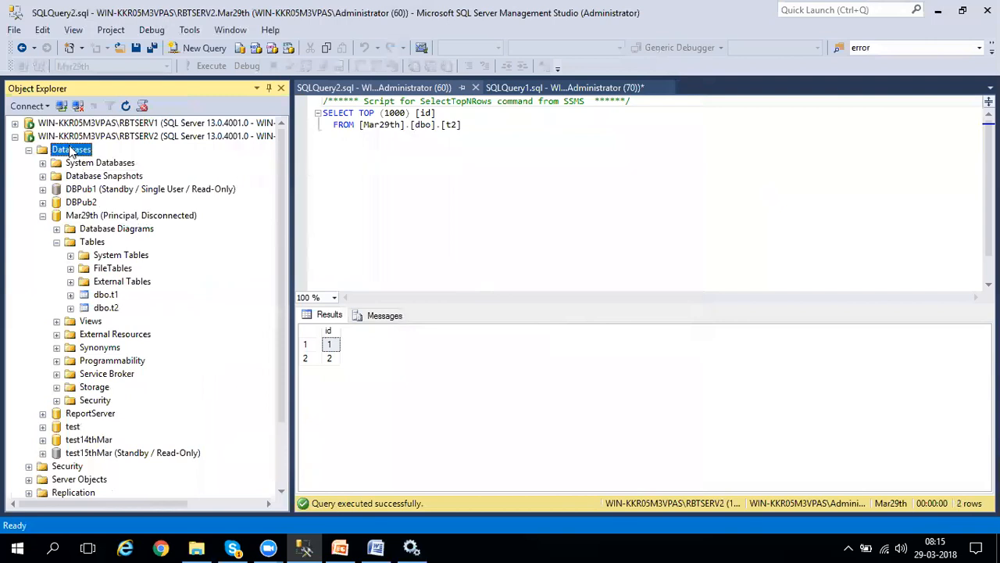
{"action": "right_click", "coordinate": [70, 150]}
{"action": "left_click", "coordinate": [100, 325]}
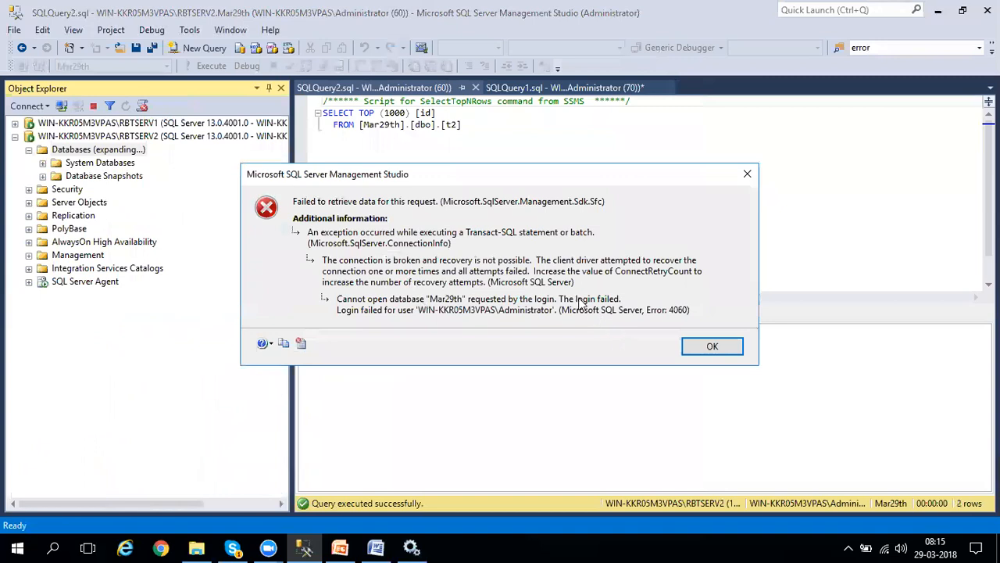
{"action": "left_click", "coordinate": [712, 348]}
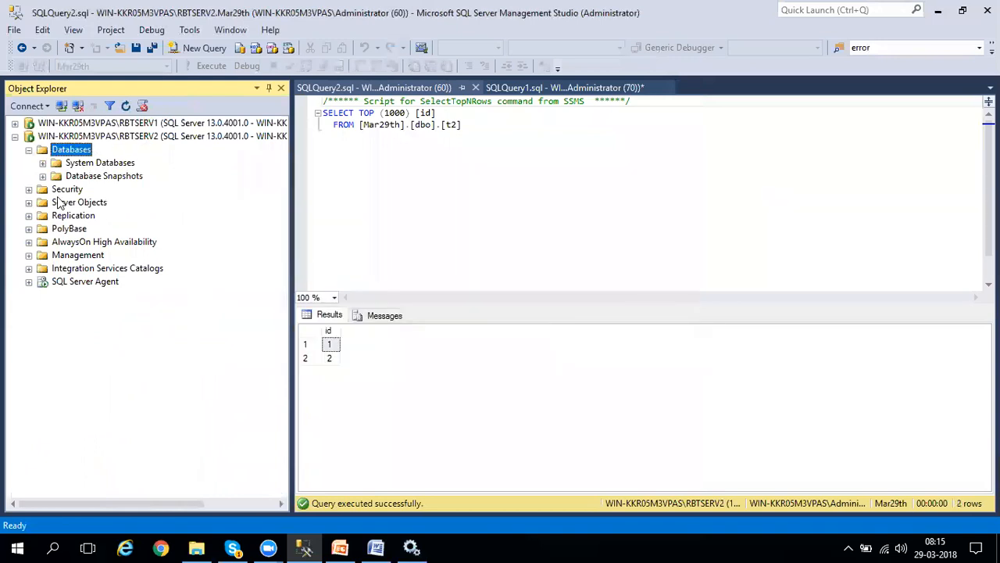
Refresh the databases on RBTSERV1 and check the mirroring role of Mar29th there.
{"action": "left_click", "coordinate": [16, 124]}
{"action": "right_click", "coordinate": [71, 136]}
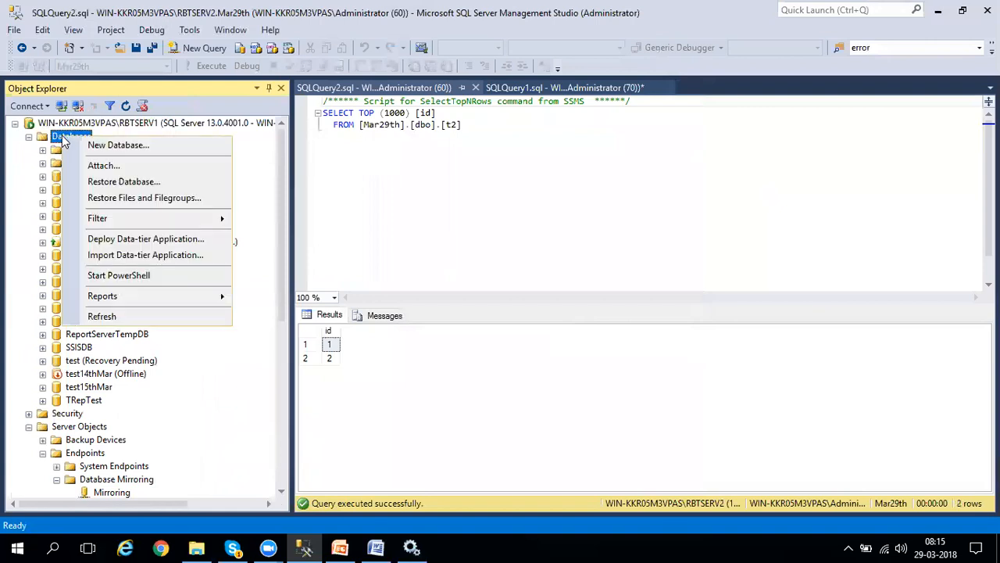
{"action": "left_click", "coordinate": [125, 316]}
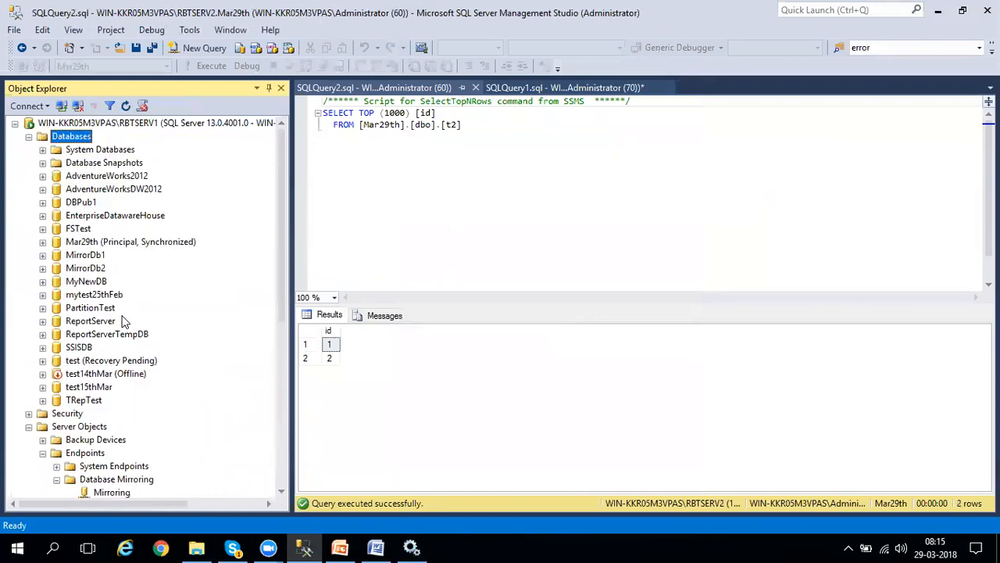
{"action": "left_click", "coordinate": [61, 245]}
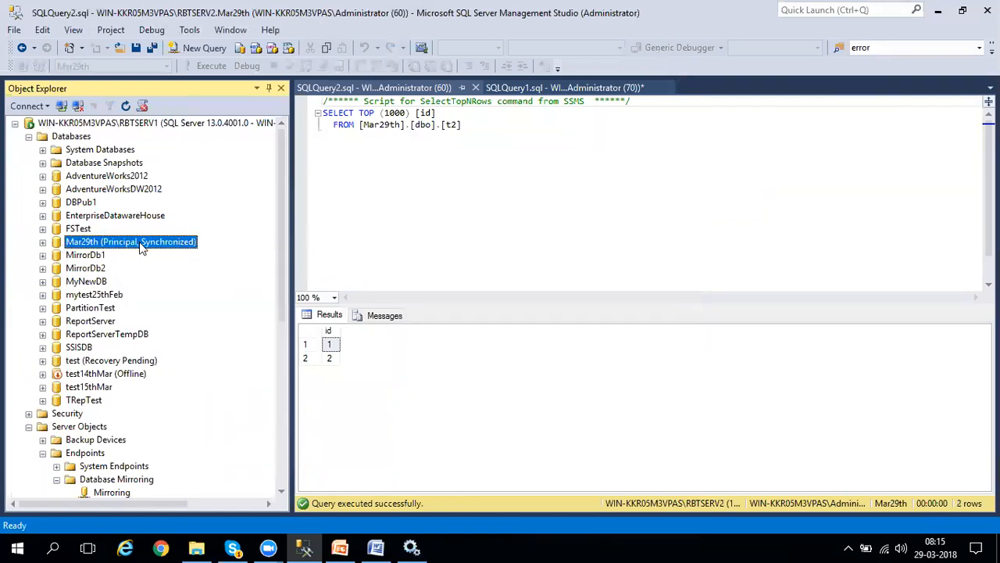
{"action": "left_click", "coordinate": [160, 125]}
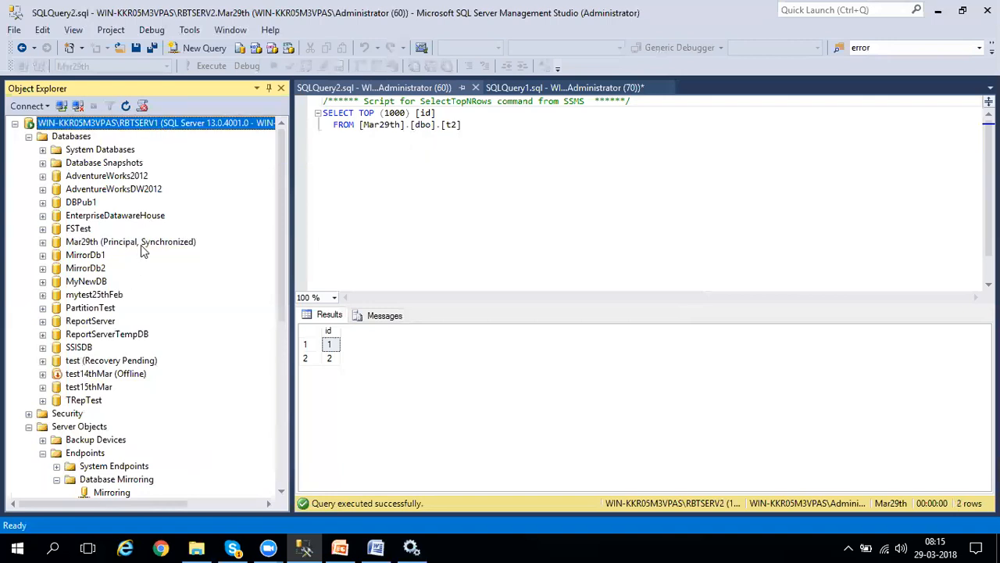
Collapse RBTSERV1 and try once more to refresh the databases on RBTSERV2.
{"action": "left_click", "coordinate": [14, 123]}
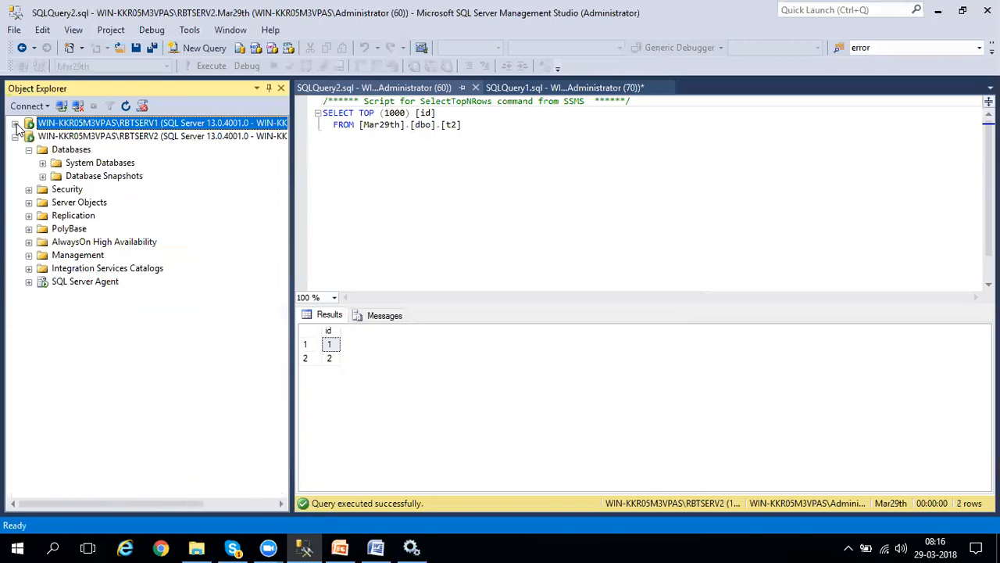
{"action": "right_click", "coordinate": [69, 150]}
{"action": "left_click", "coordinate": [107, 331]}
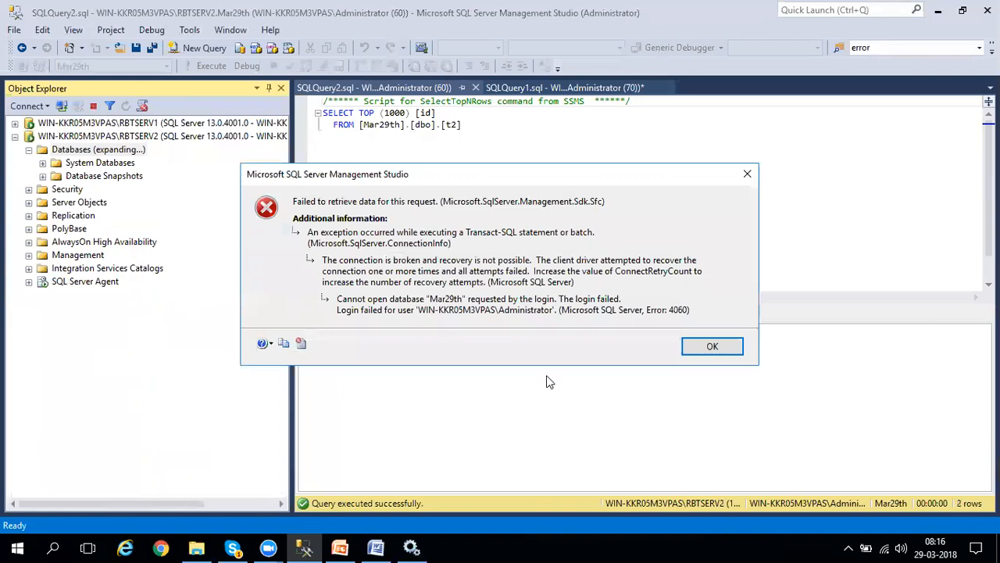
{"action": "left_click", "coordinate": [709, 346]}
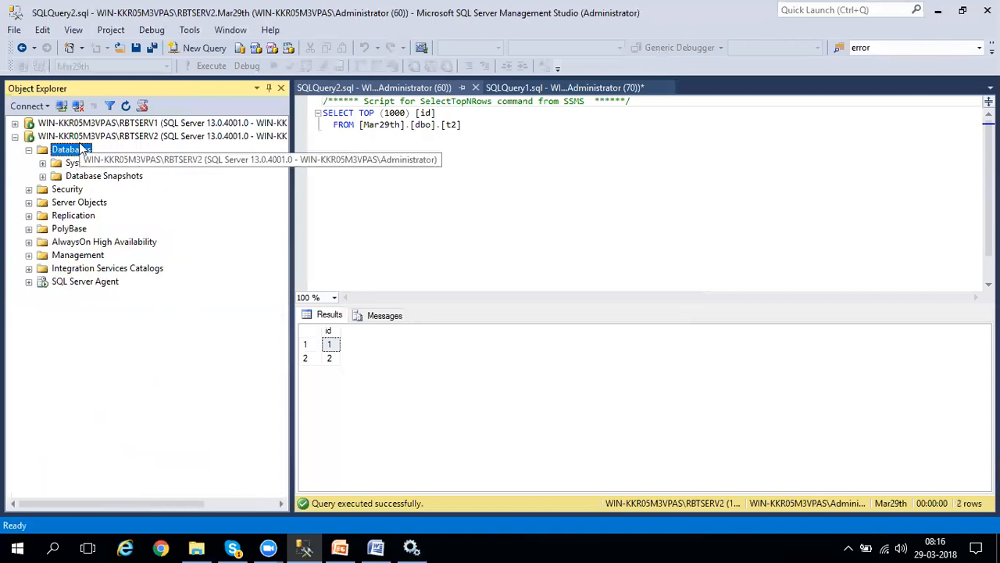
Restart the RBTSERV2 SQL Server instance, agreeing to stop its SQL Server Agent as well.
{"action": "right_click", "coordinate": [50, 137]}
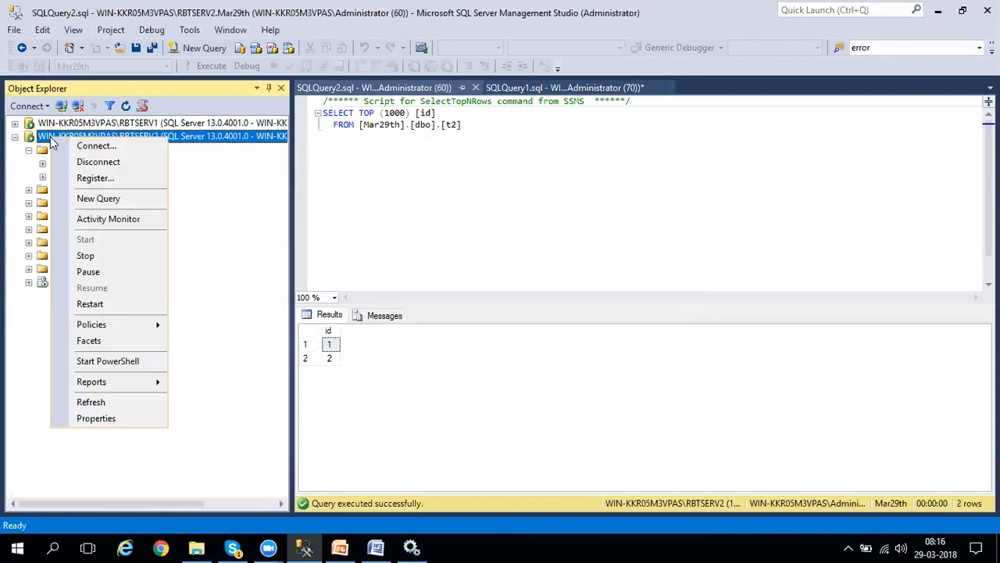
{"action": "left_click", "coordinate": [91, 306]}
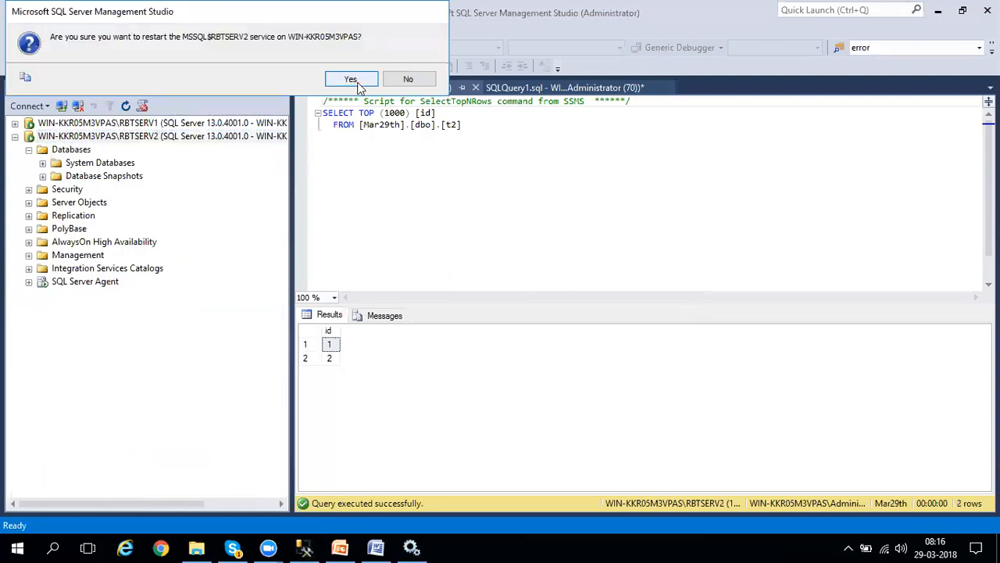
{"action": "left_click", "coordinate": [357, 83]}
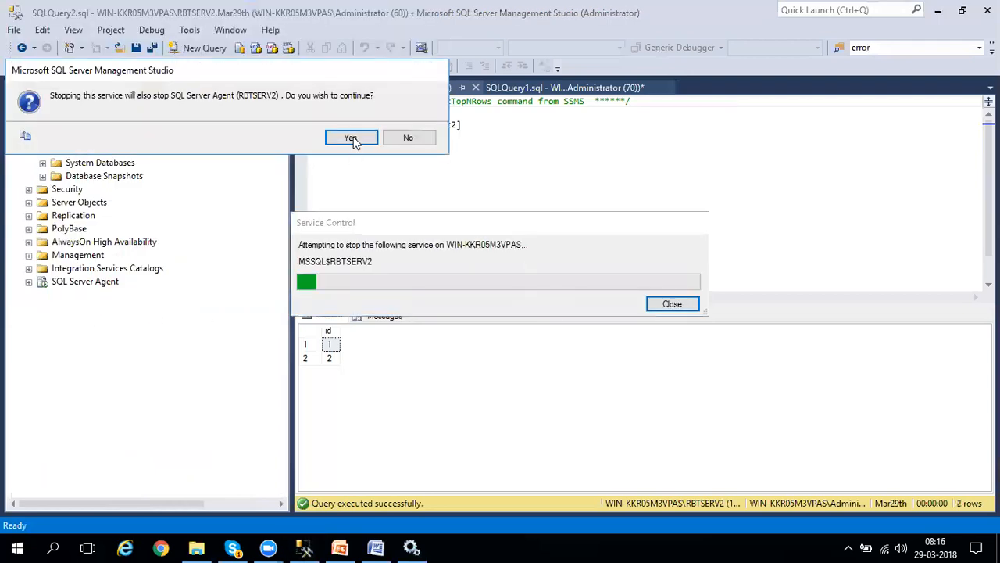
{"action": "left_click", "coordinate": [351, 140]}
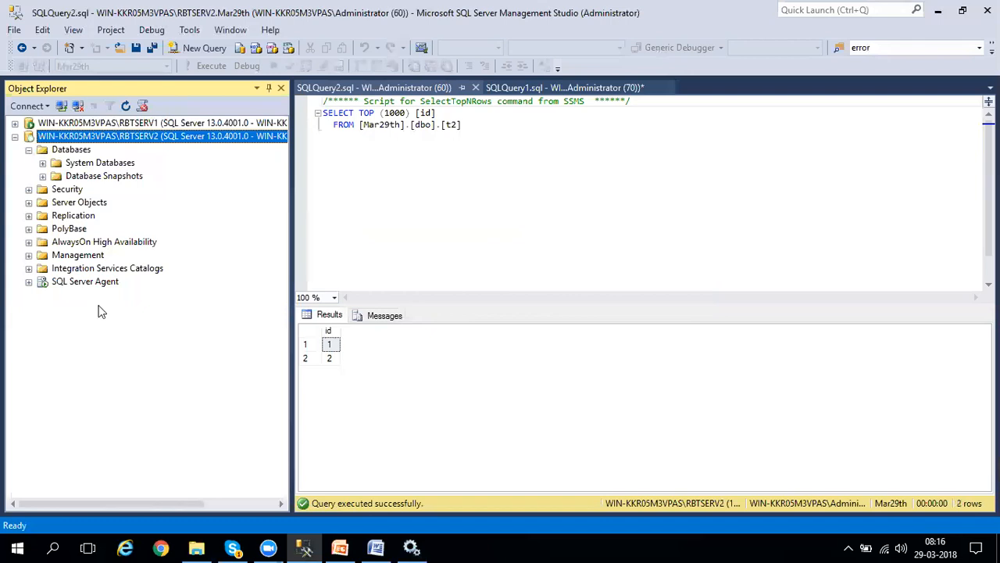
Try to refresh the databases on the restarted RBTSERV2, and expand RBTSERV1 to review the state of Mar29th.
{"action": "right_click", "coordinate": [66, 139]}
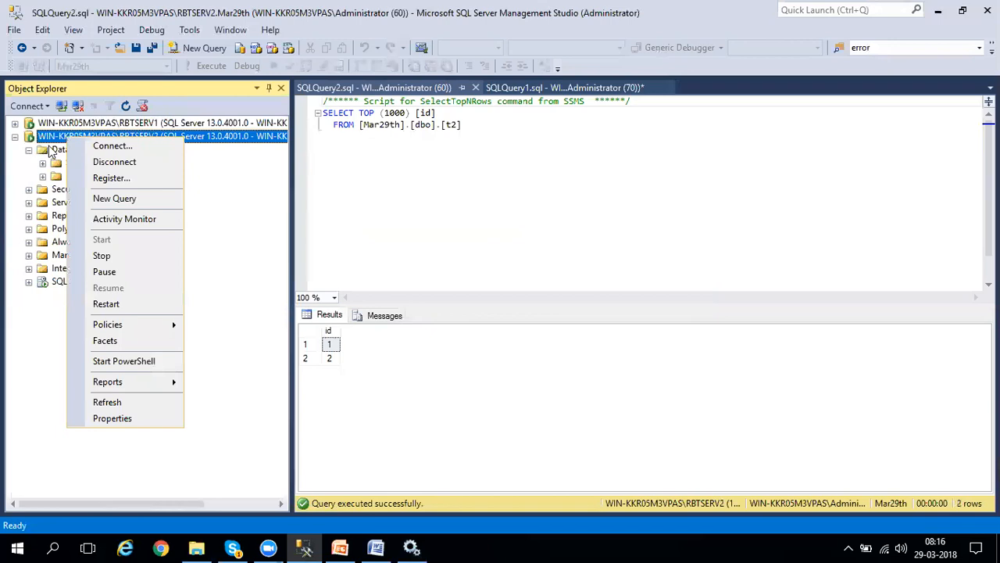
{"action": "left_click", "coordinate": [49, 147]}
{"action": "right_click", "coordinate": [48, 147]}
{"action": "left_click", "coordinate": [90, 326]}
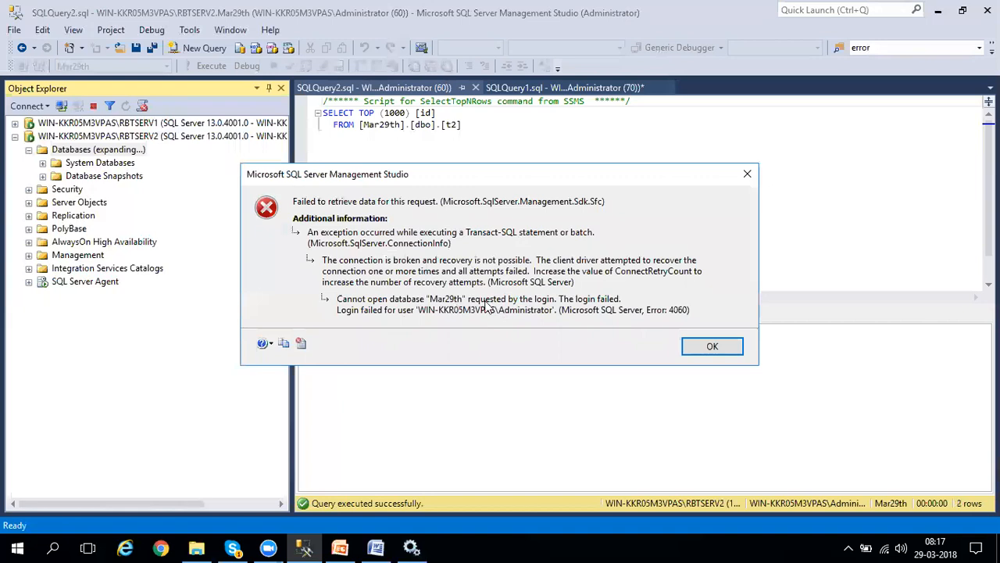
{"action": "left_click", "coordinate": [714, 347]}
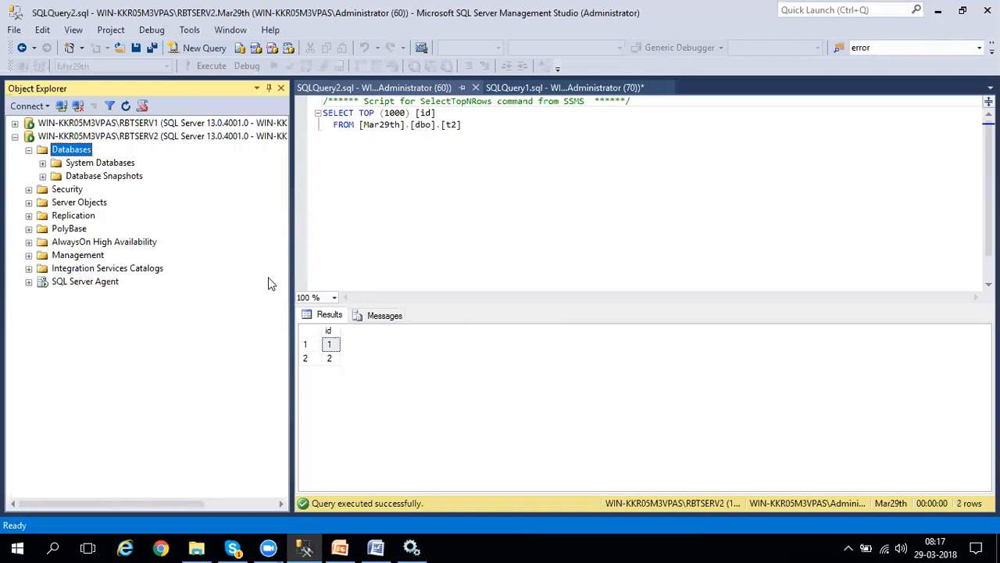
{"action": "left_click", "coordinate": [15, 124]}
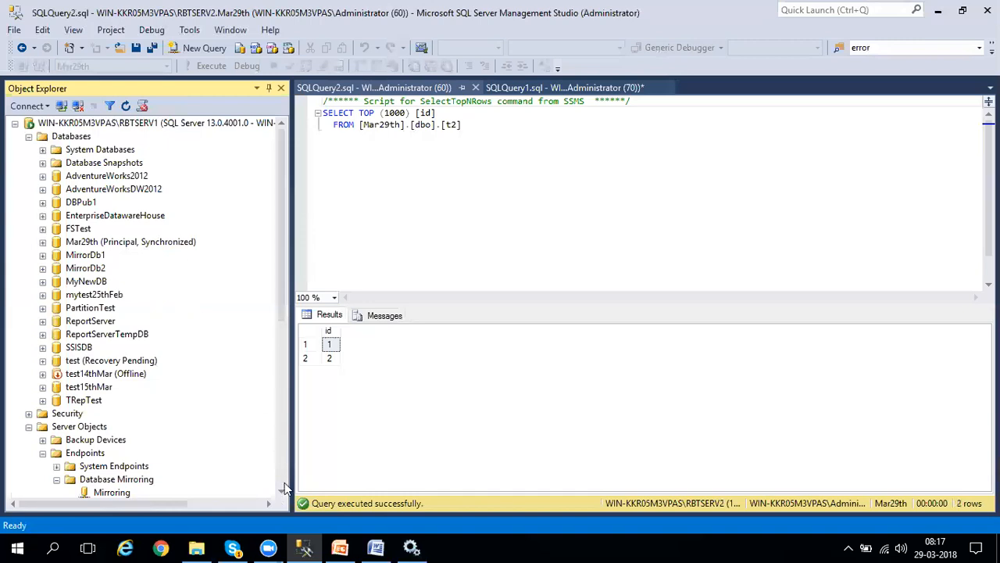
Switch to File Explorer, go up to the RBT SQL DBA Training folder and select SQLDBA_Day 13_Replication.
{"action": "left_click", "coordinate": [196, 547]}
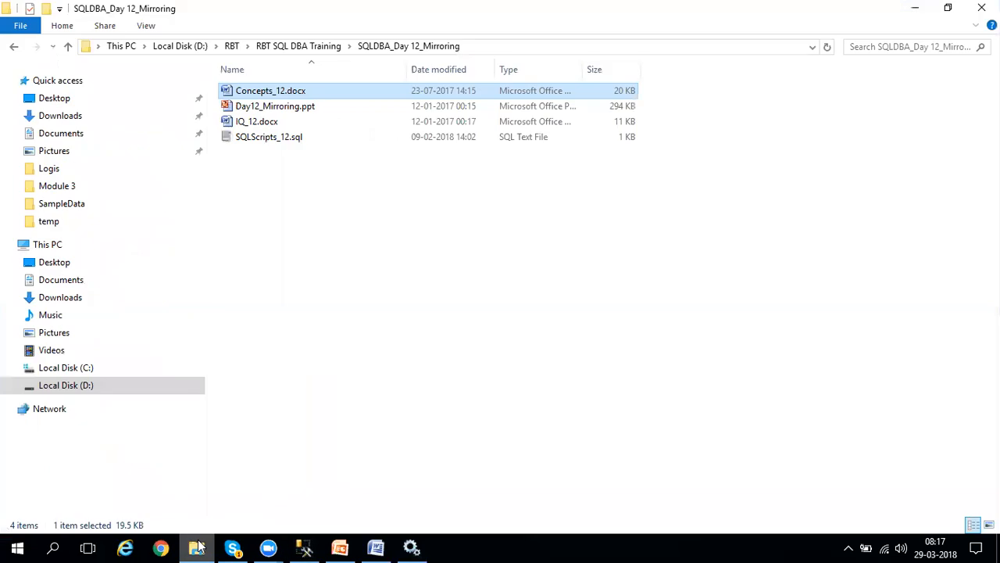
{"action": "left_click", "coordinate": [318, 49]}
{"action": "left_click", "coordinate": [316, 309]}
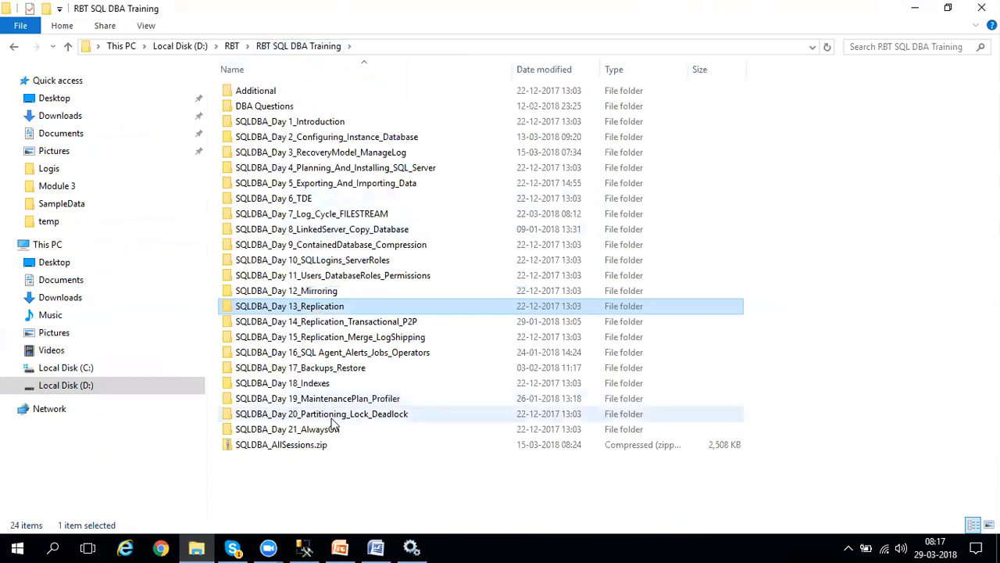
{"action": "left_click", "coordinate": [268, 547]}
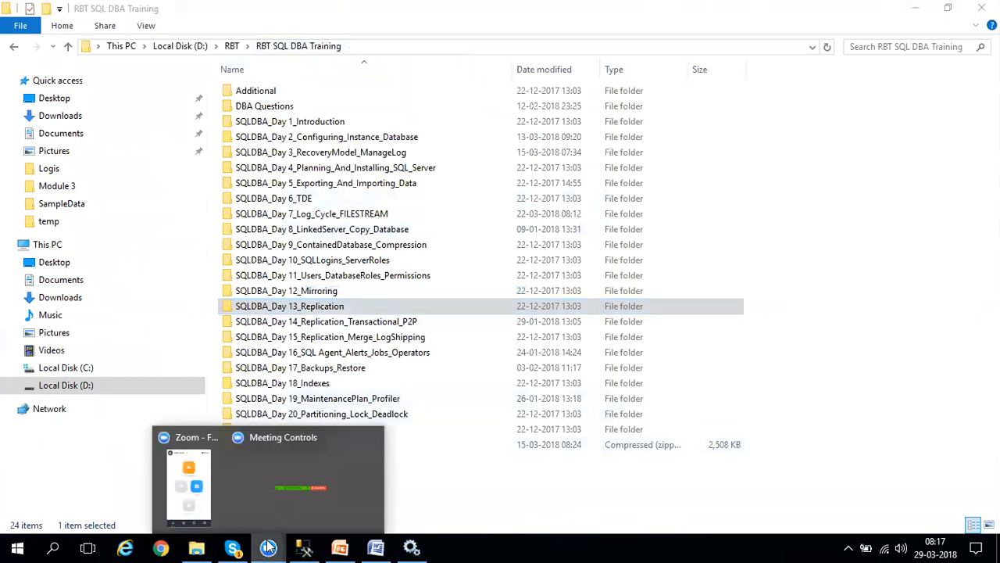